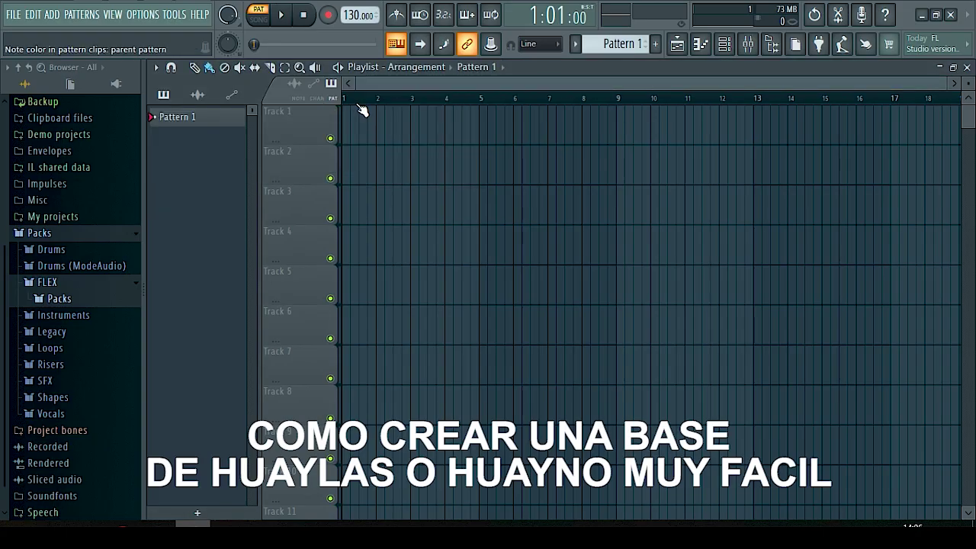
# Switch playback from pattern mode to song mode
pyautogui.press('l')
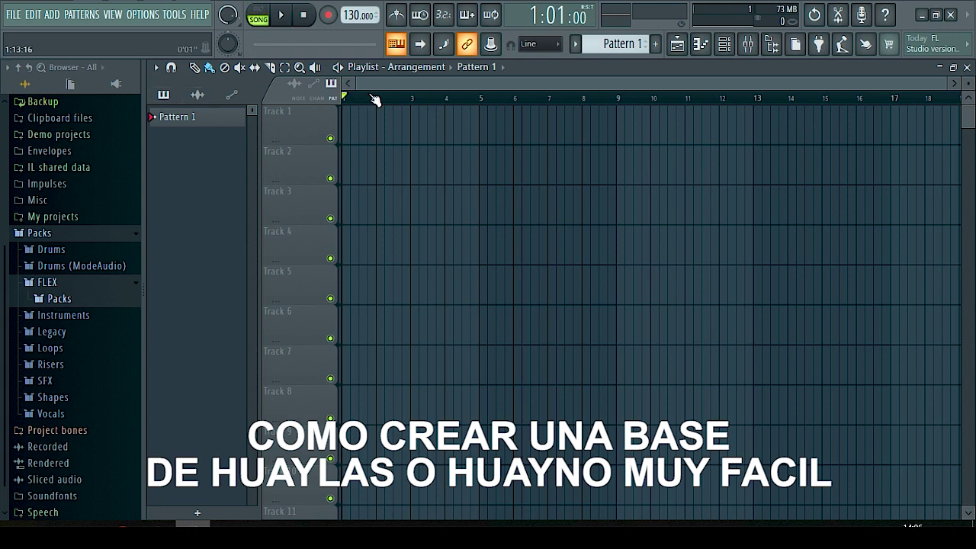
pyautogui.scroll(1, 374, 100)
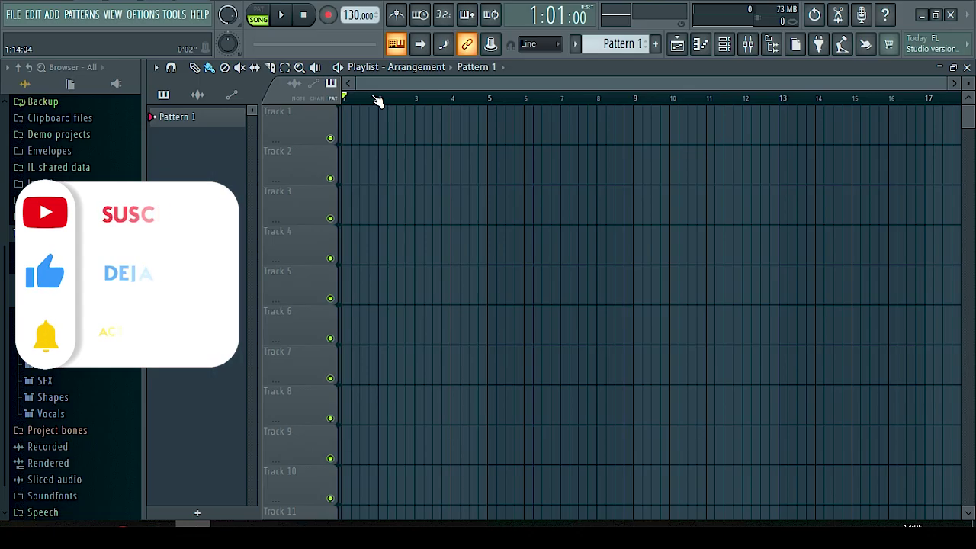
pyautogui.click(360, 100)
pyautogui.click(345, 107)
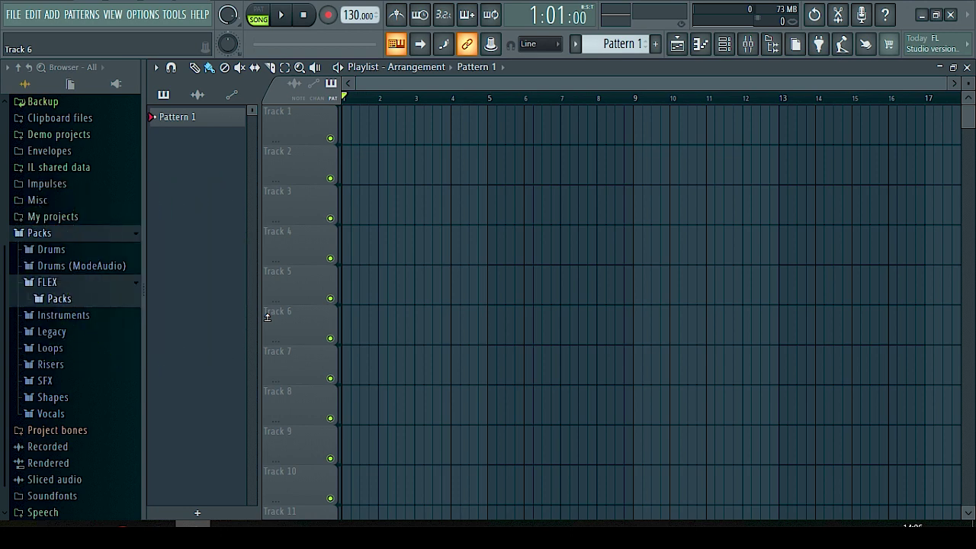
# Switch to the File Explorer kick folder and preview its samples from the end of the list up to 909 short kick 2
pyautogui.click(88, 523)
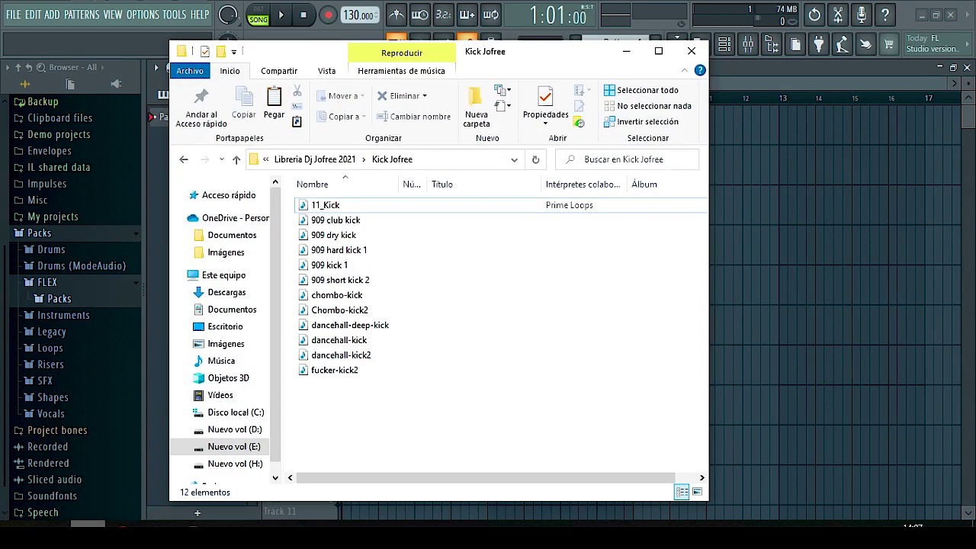
pyautogui.doubleClick(353, 371)
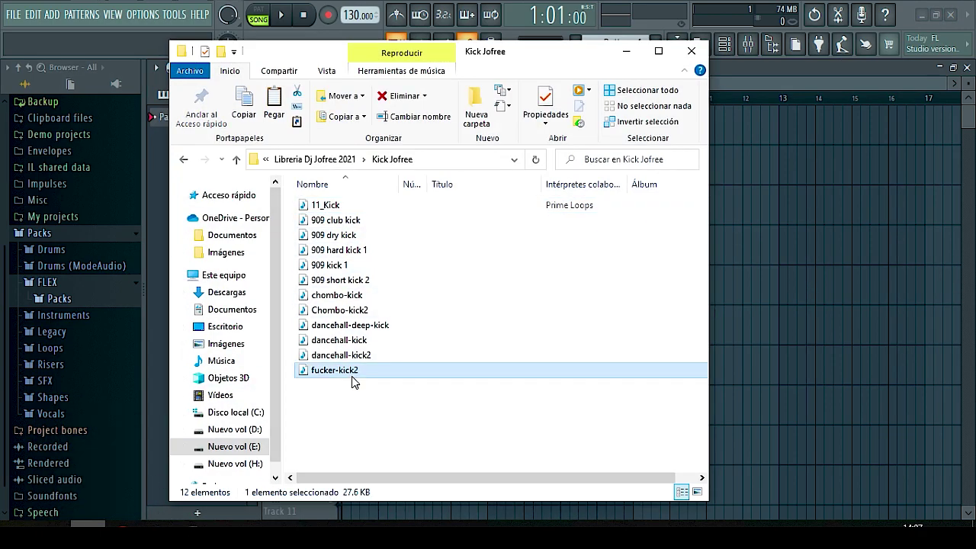
pyautogui.click(354, 356)
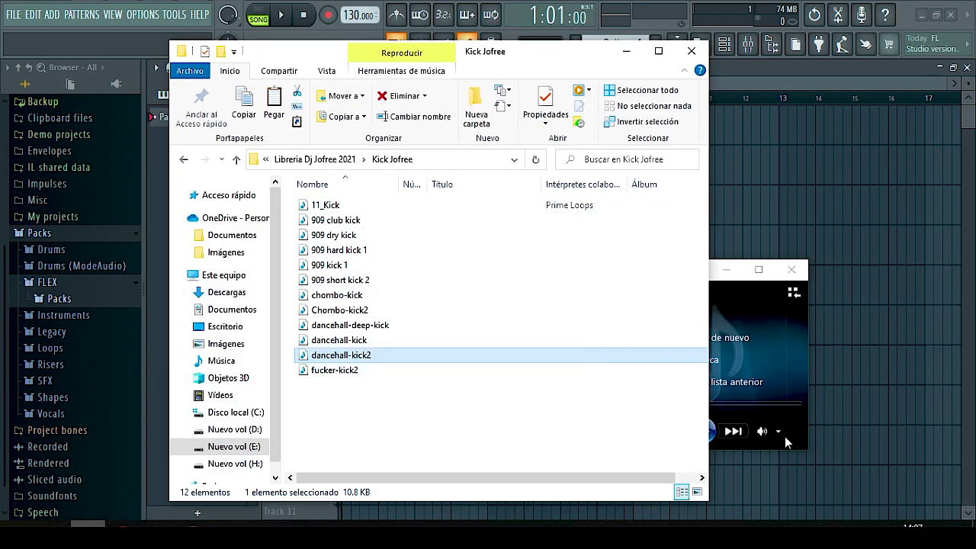
pyautogui.click(786, 440)
pyautogui.doubleClick(366, 341)
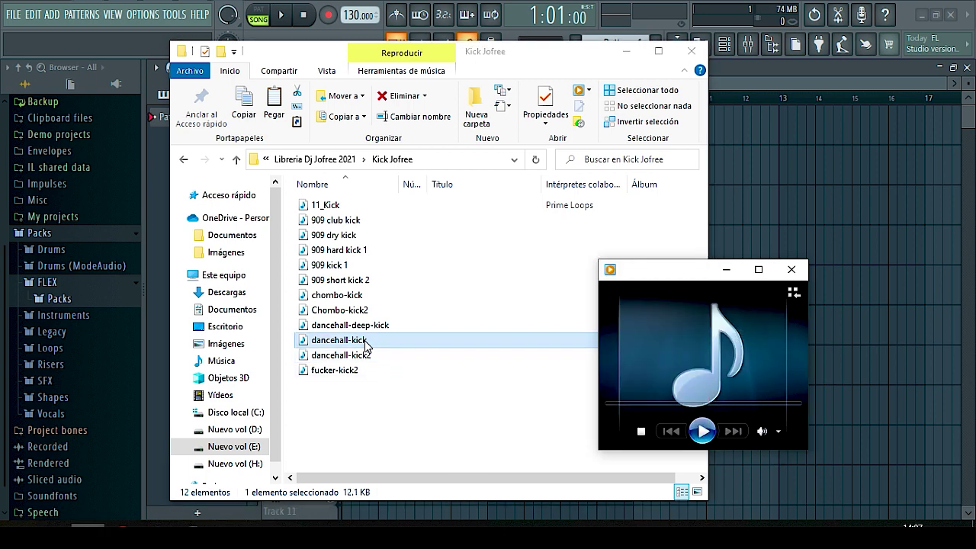
pyautogui.doubleClick(336, 325)
pyautogui.doubleClick(321, 310)
pyautogui.doubleClick(326, 296)
pyautogui.doubleClick(339, 280)
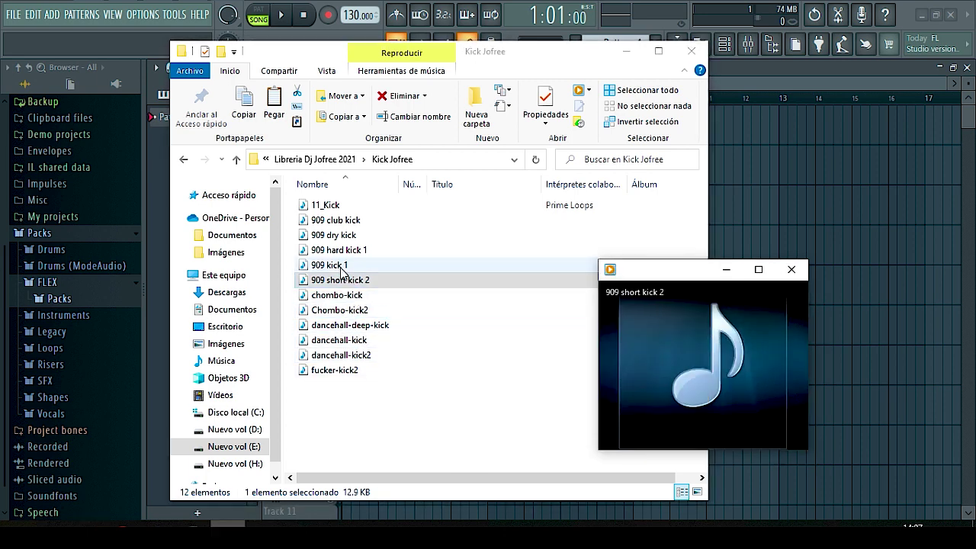
# Preview the remaining 909 kick samples and 11_Kick, and close the media player
pyautogui.doubleClick(341, 269)
pyautogui.doubleClick(350, 282)
pyautogui.doubleClick(346, 267)
pyautogui.doubleClick(349, 251)
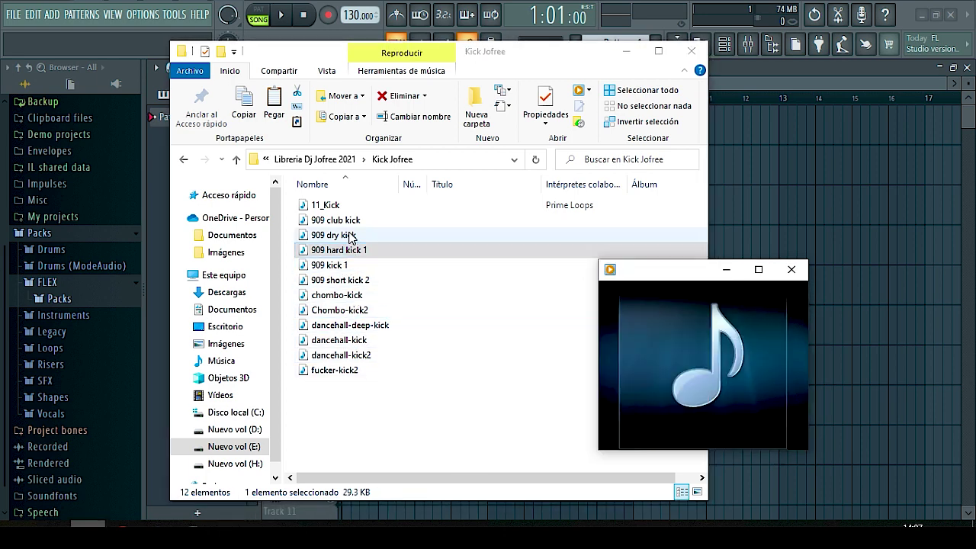
pyautogui.doubleClick(350, 235)
pyautogui.doubleClick(347, 221)
pyautogui.doubleClick(336, 205)
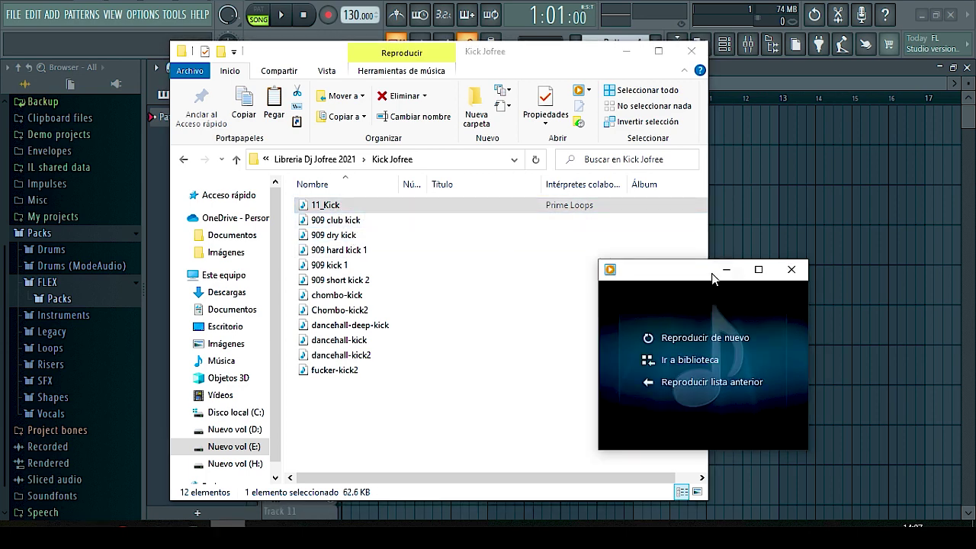
pyautogui.doubleClick(339, 220)
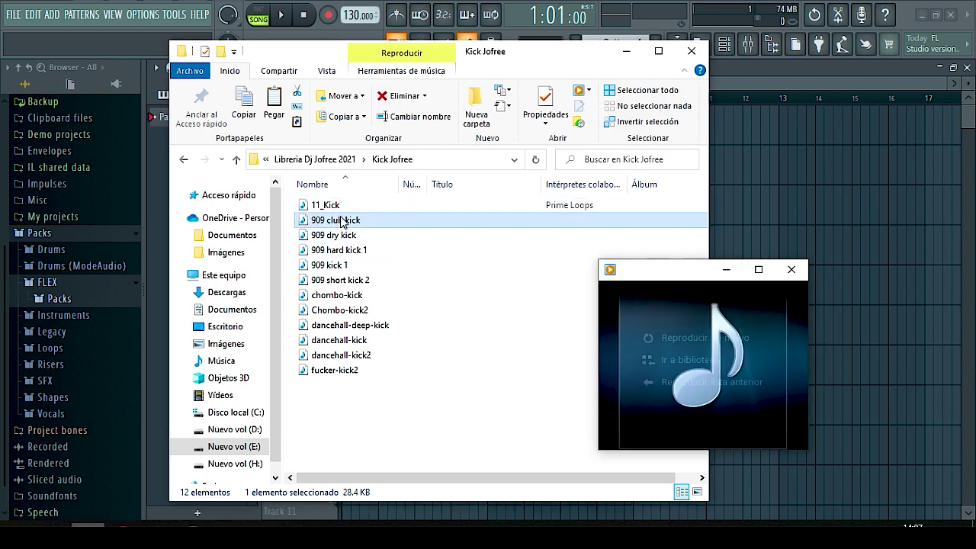
pyautogui.click(792, 269)
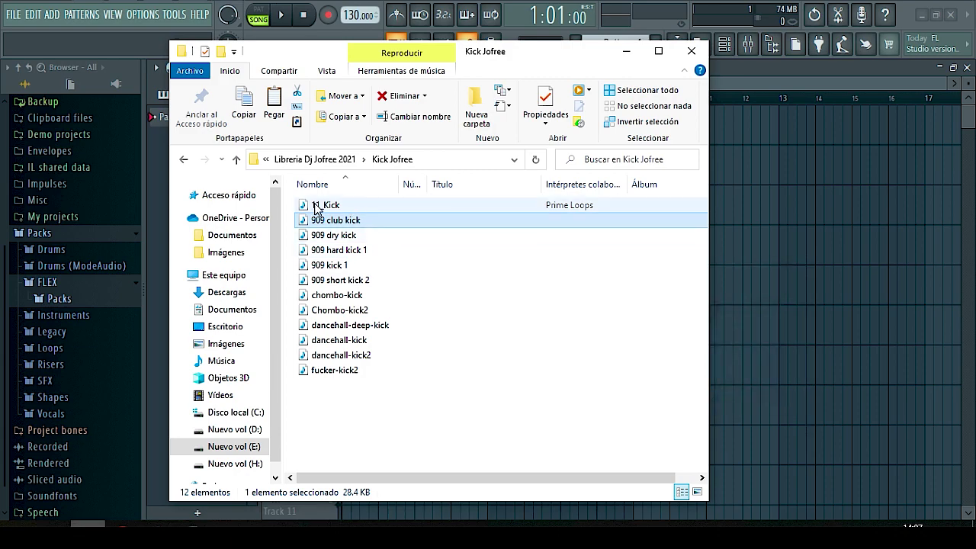
# Add the 11_Kick sample to Track 5 of the playlist and place it on all four beats of bar 1
pyautogui.moveTo(317, 208); pyautogui.dragTo(330, 281)
pyautogui.scroll(3, 355, 103)
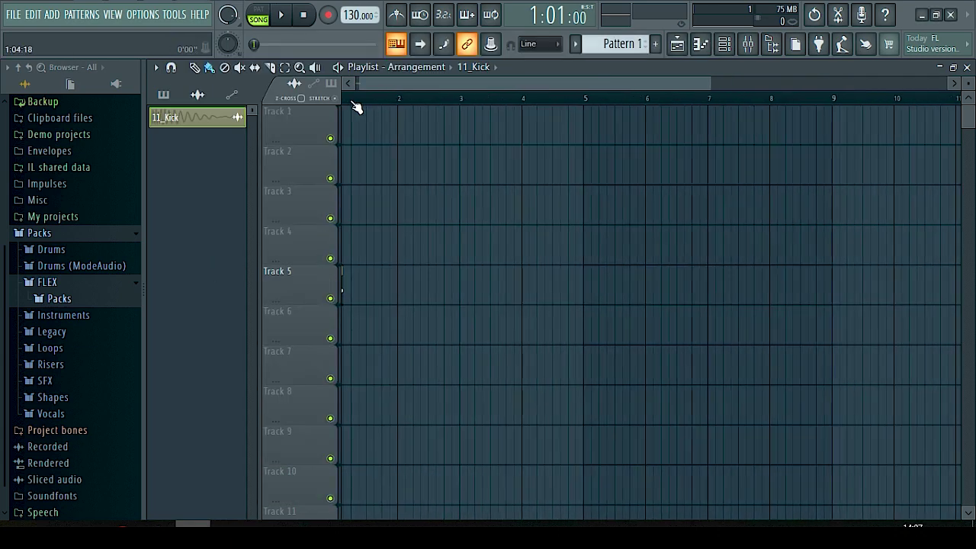
pyautogui.click(382, 287)
pyautogui.click(403, 295)
pyautogui.scroll(3, 383, 99)
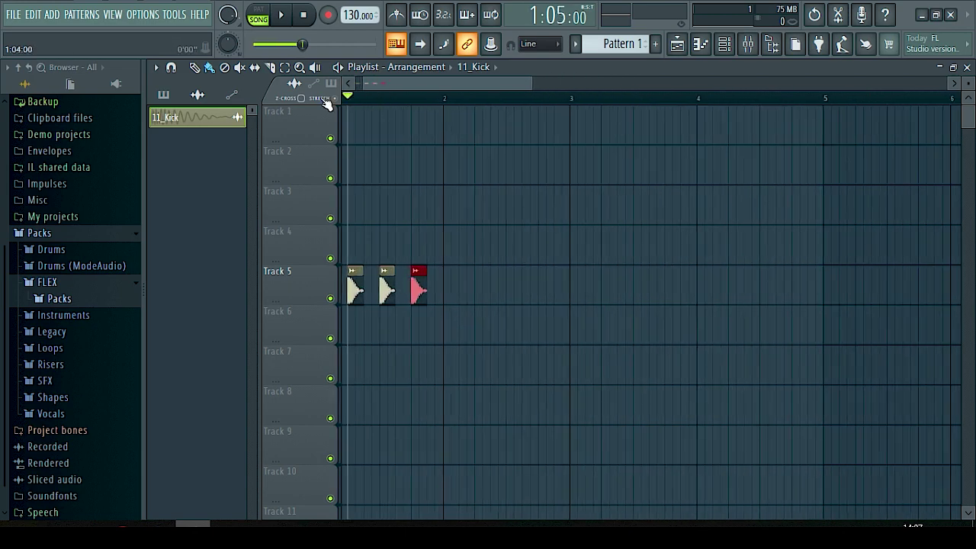
pyautogui.hotkey('ctrl', 'b')
pyautogui.scroll(3, 355, 104)
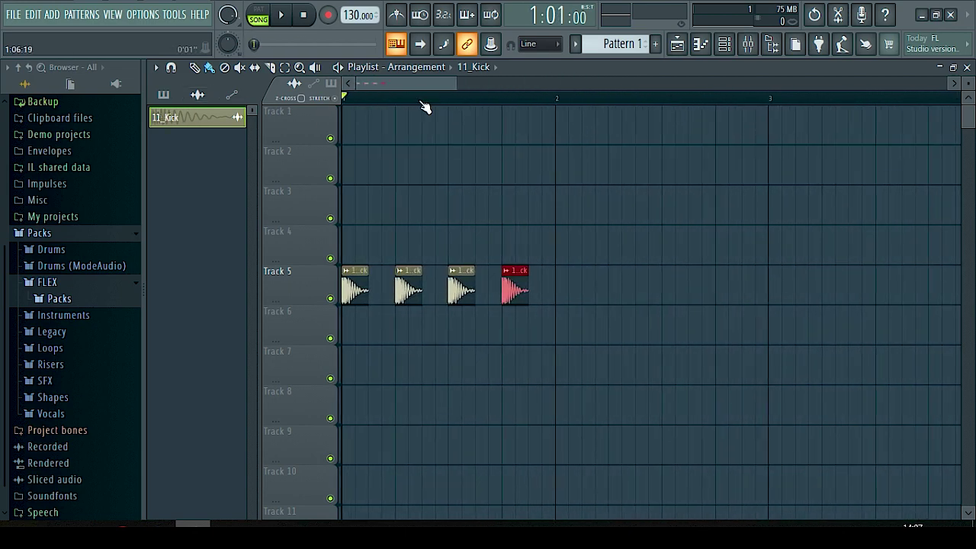
pyautogui.scroll(3, 386, 113)
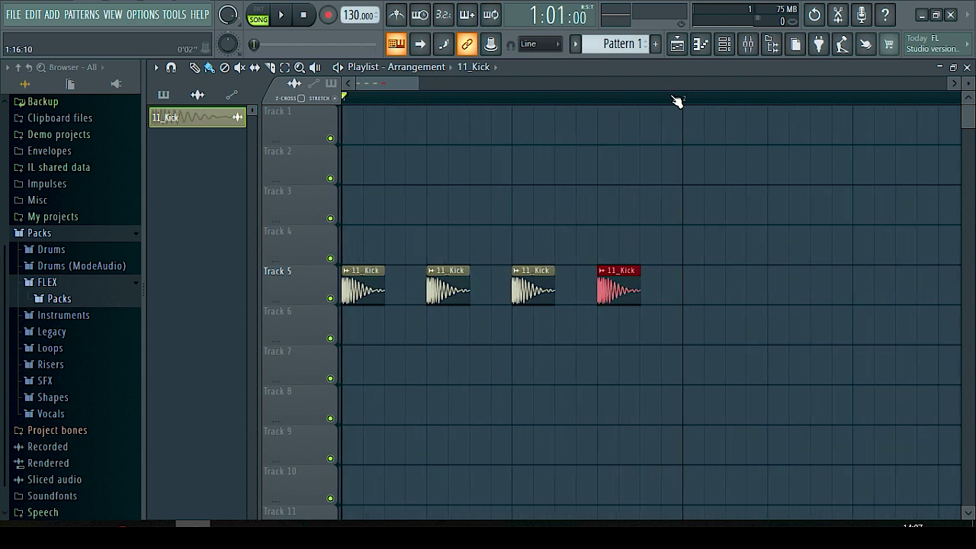
# Select bar 1 on the playlist timeline as the loop range and deselect the clips
pyautogui.moveTo(676, 102); pyautogui.dragTo(581, 151)
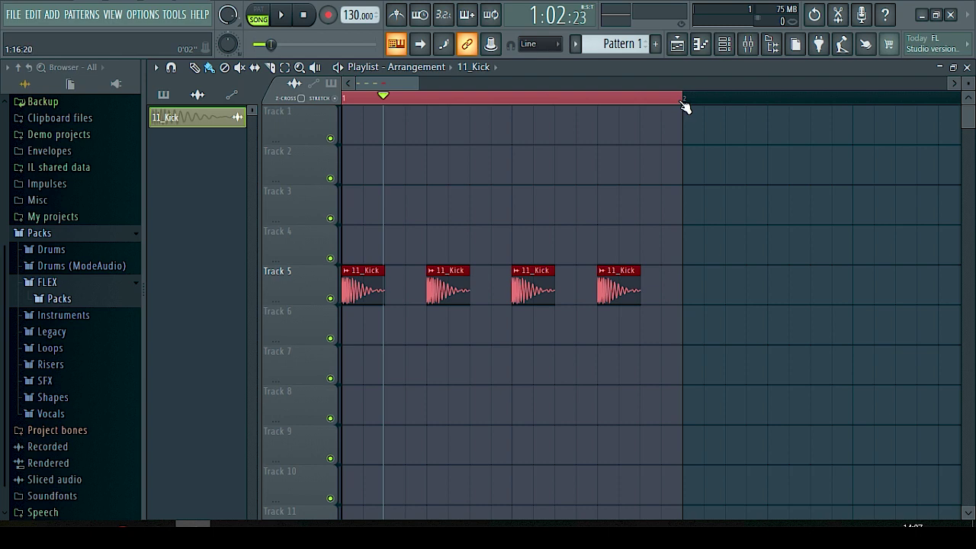
pyautogui.moveTo(685, 107)
pyautogui.mouseDown()
pyautogui.moveTo(578, 120)
pyautogui.moveTo(683, 116)
pyautogui.mouseUp()
pyautogui.click(583, 194)
pyautogui.rightClick(595, 200)
# Open the 11_Kick sample's channel settings and set its quick fade out to 38%
pyautogui.doubleClick(528, 289)
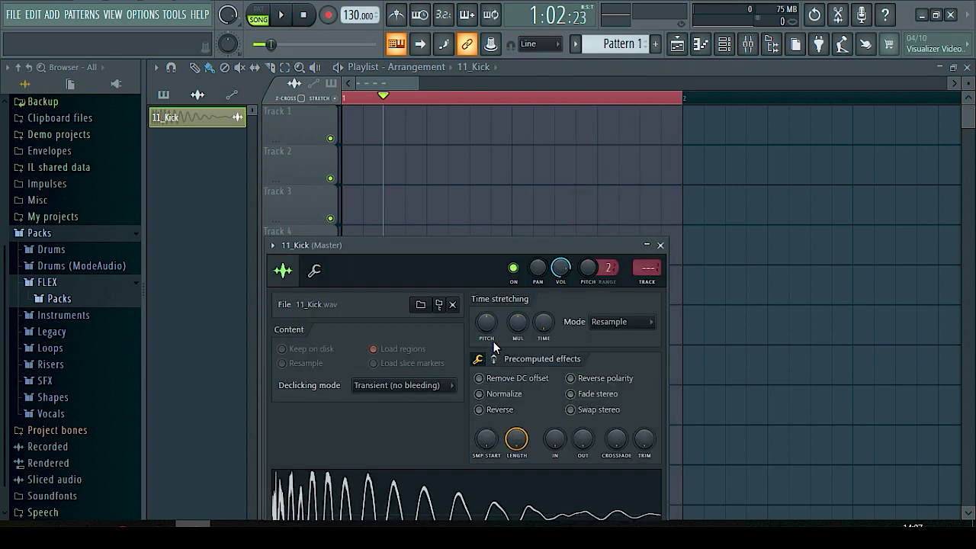
pyautogui.moveTo(518, 243); pyautogui.dragTo(735, 156)
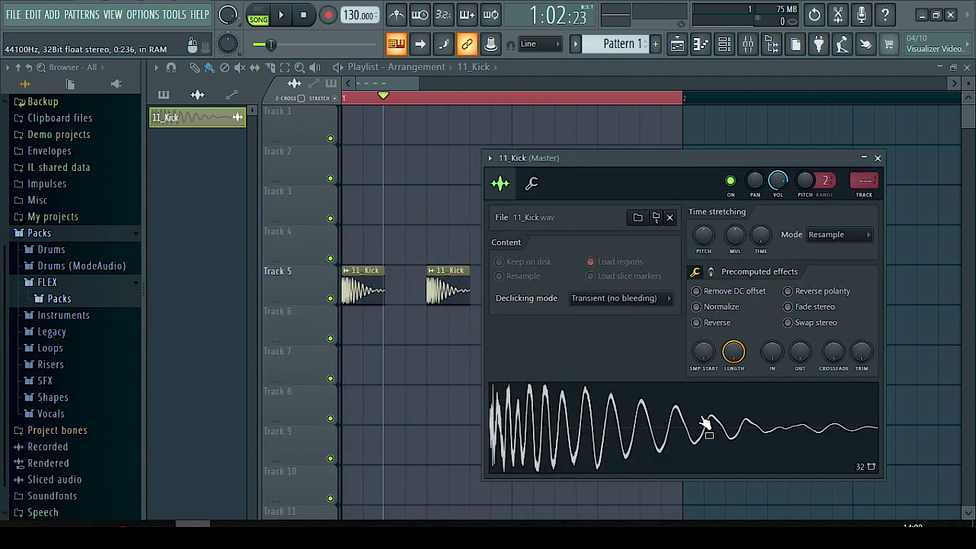
pyautogui.moveTo(798, 362)
pyautogui.mouseDown()
pyautogui.moveTo(797, 347)
pyautogui.moveTo(794, 378)
pyautogui.mouseUp()
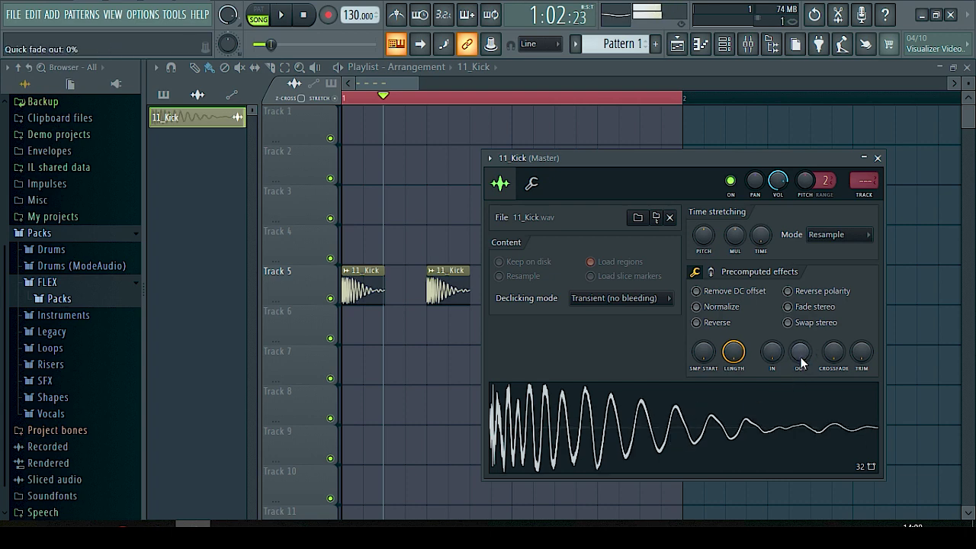
pyautogui.scroll(3, 801, 359)
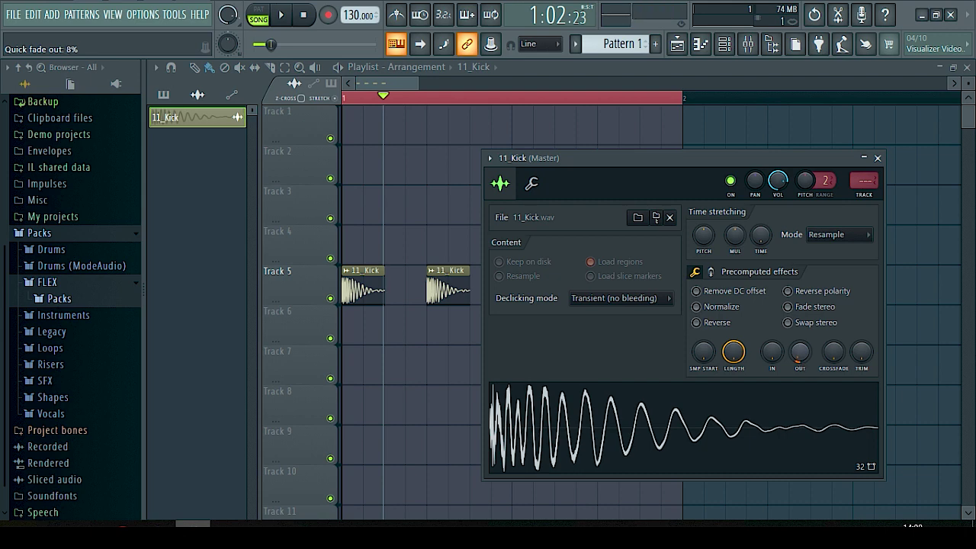
pyautogui.scroll(3, 801, 366)
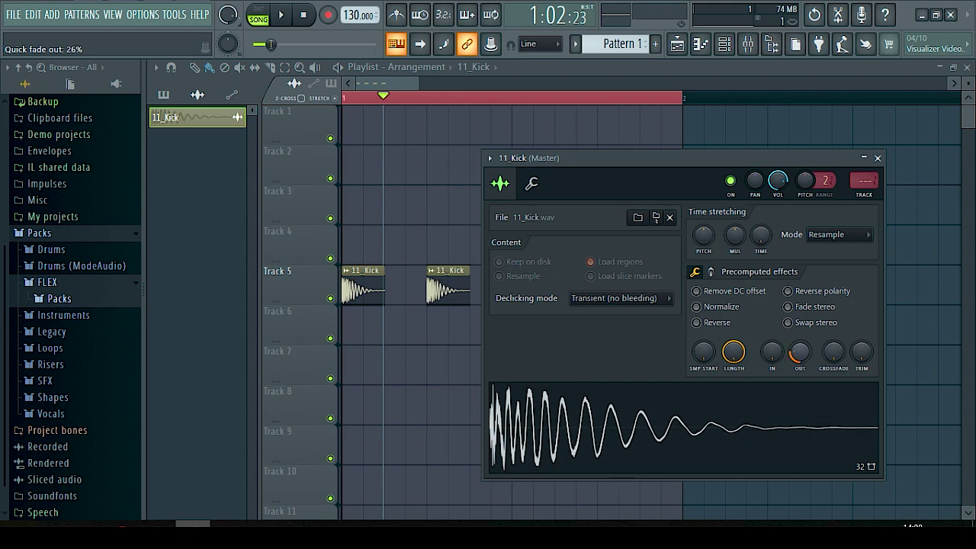
pyautogui.scroll(1, 801, 366)
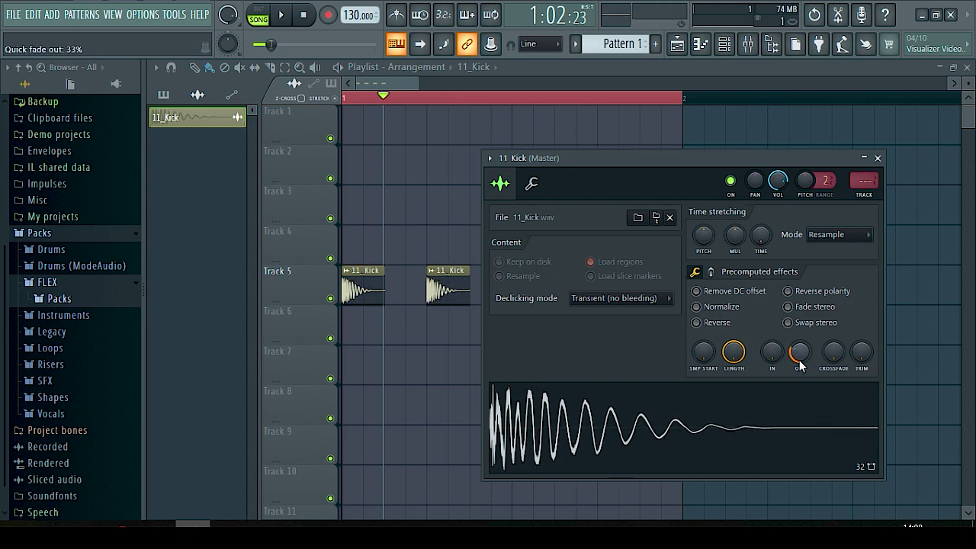
pyautogui.scroll(1, 799, 359)
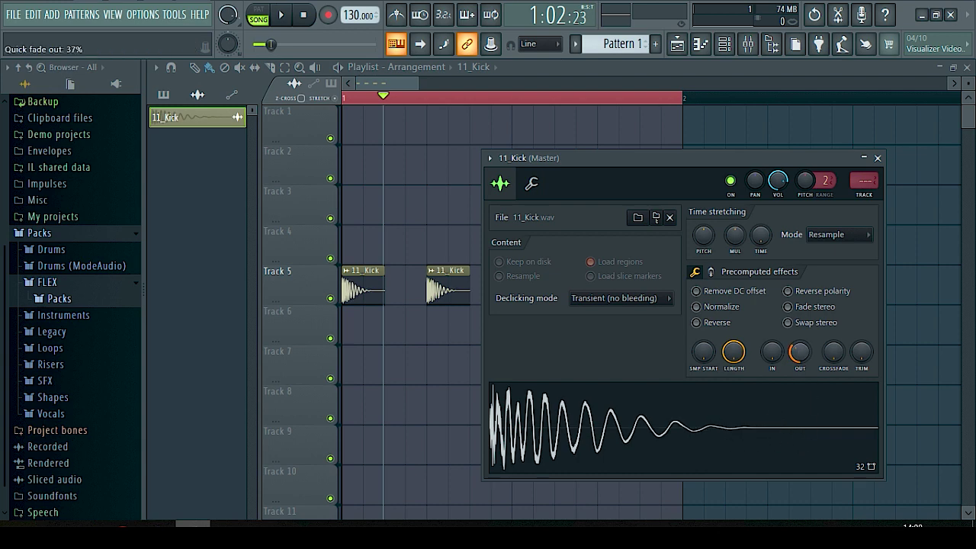
pyautogui.scroll(1, 802, 364)
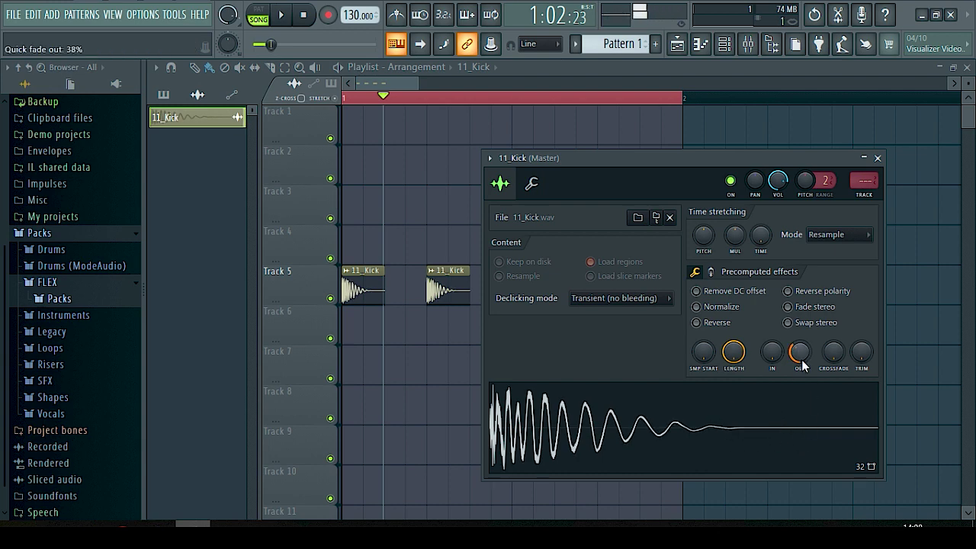
# Route 11_Kick to a free mixer track and load Fruity Parametric EQ 2 in its first effect slot
pyautogui.click(490, 158)
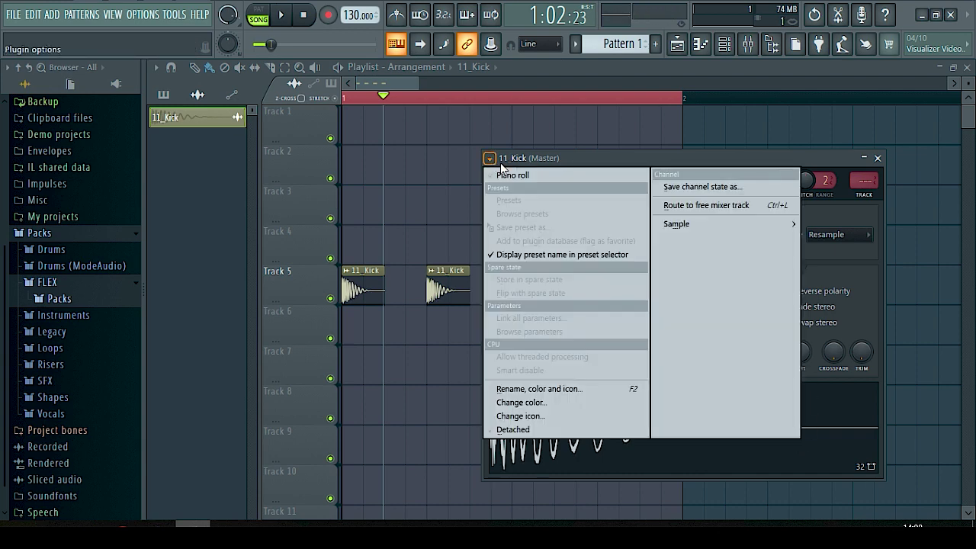
pyautogui.click(681, 207)
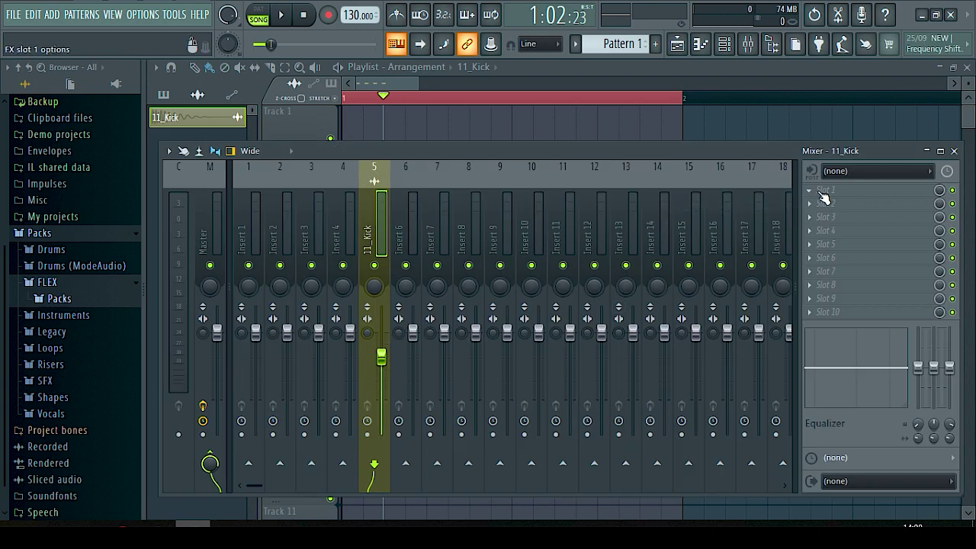
pyautogui.click(824, 197)
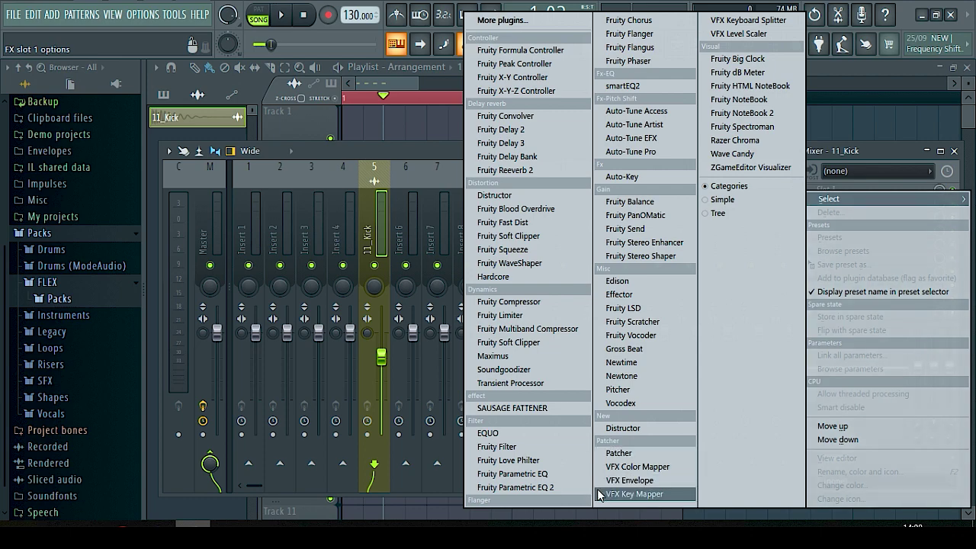
pyautogui.click(563, 489)
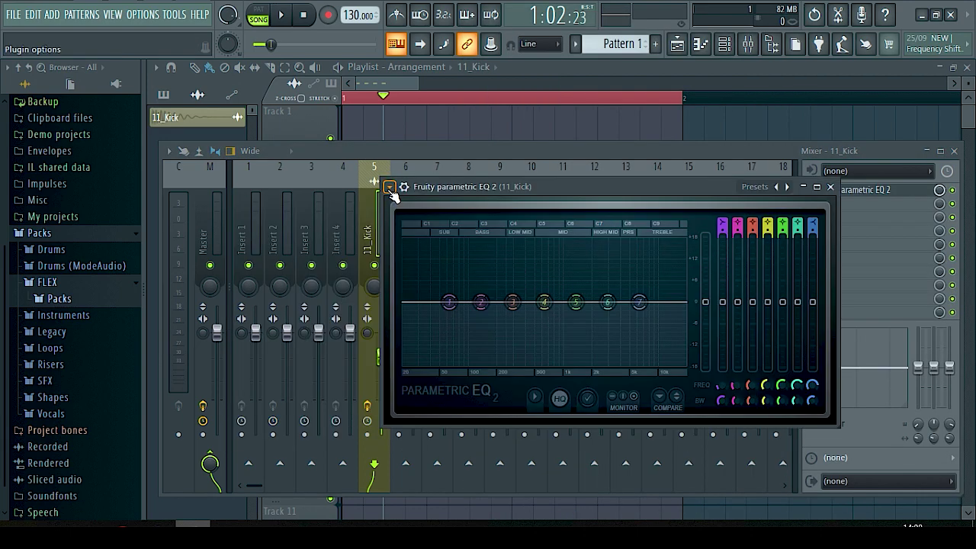
# Apply the Kick preset to the equalizer, lower band 3 to about -0.1 dB and close the plugin
pyautogui.click(389, 187)
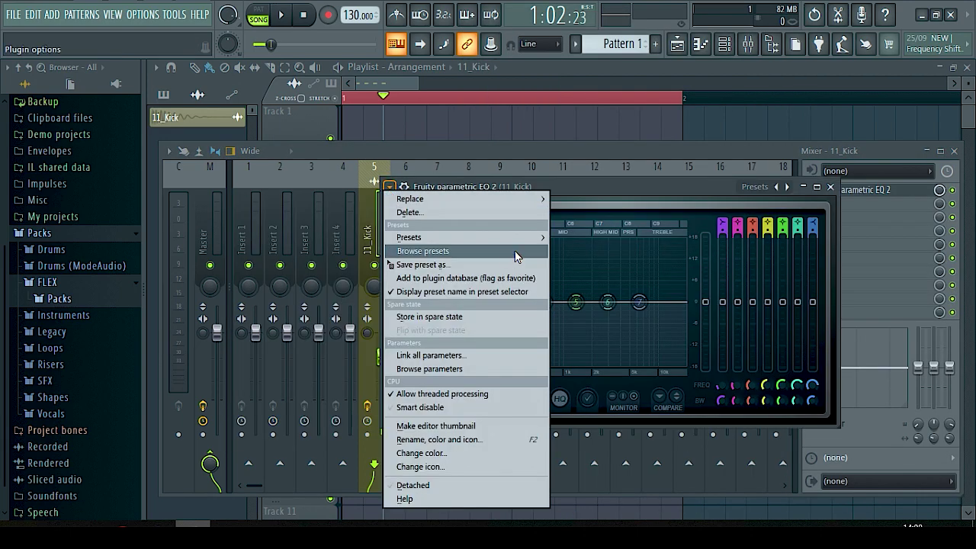
pyautogui.moveTo(521, 239)
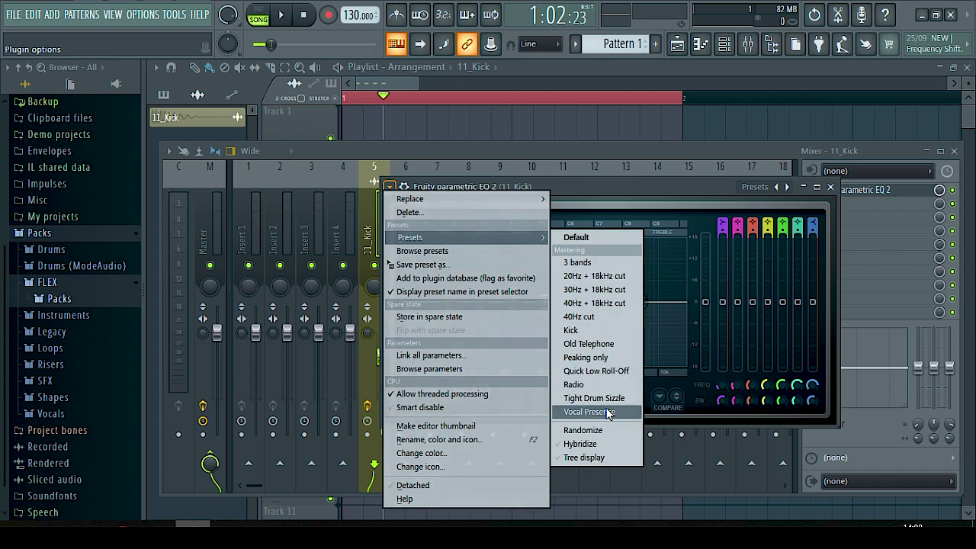
pyautogui.click(599, 330)
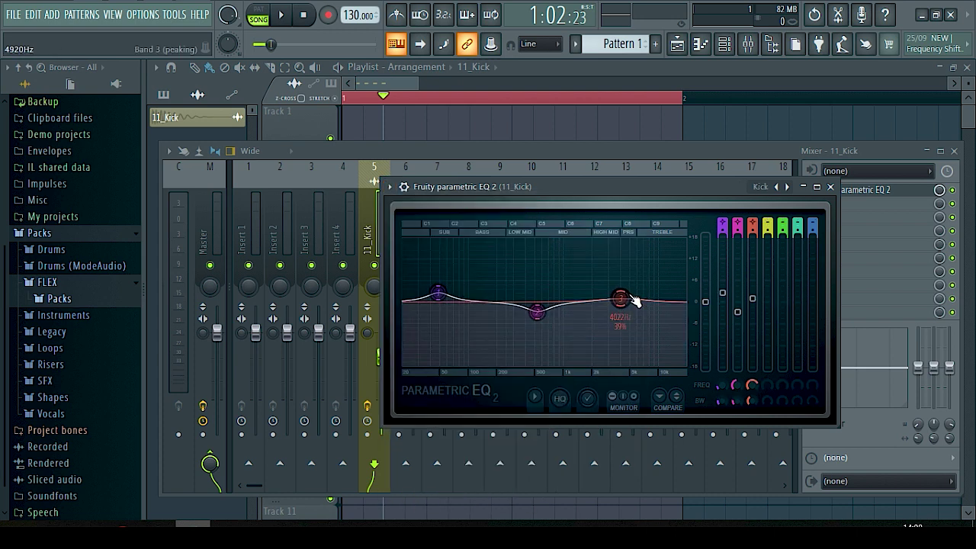
pyautogui.moveTo(620, 298); pyautogui.dragTo(621, 301)
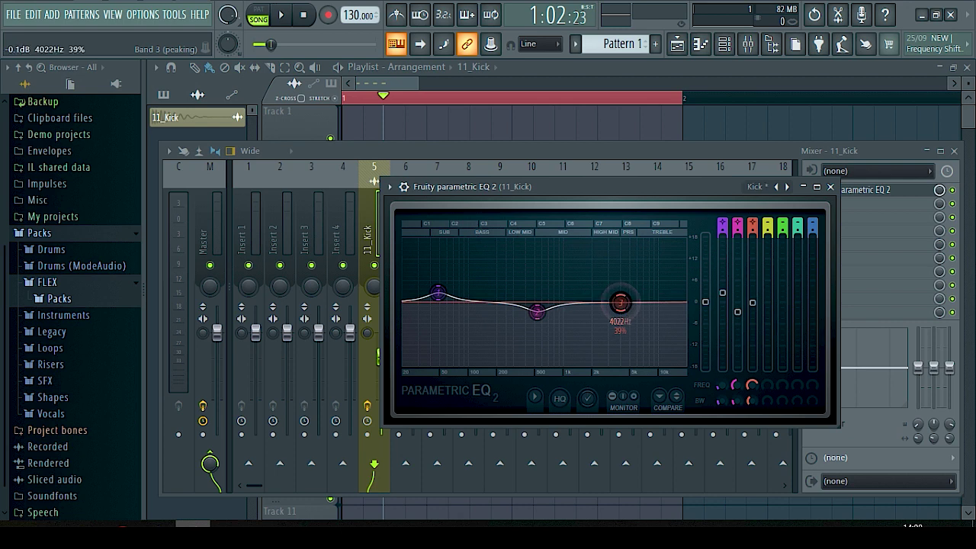
pyautogui.click(830, 187)
# Play the loop and lower the 11_Kick mixer track's volume to about 59% (-10.0 dB)
pyautogui.press('space')
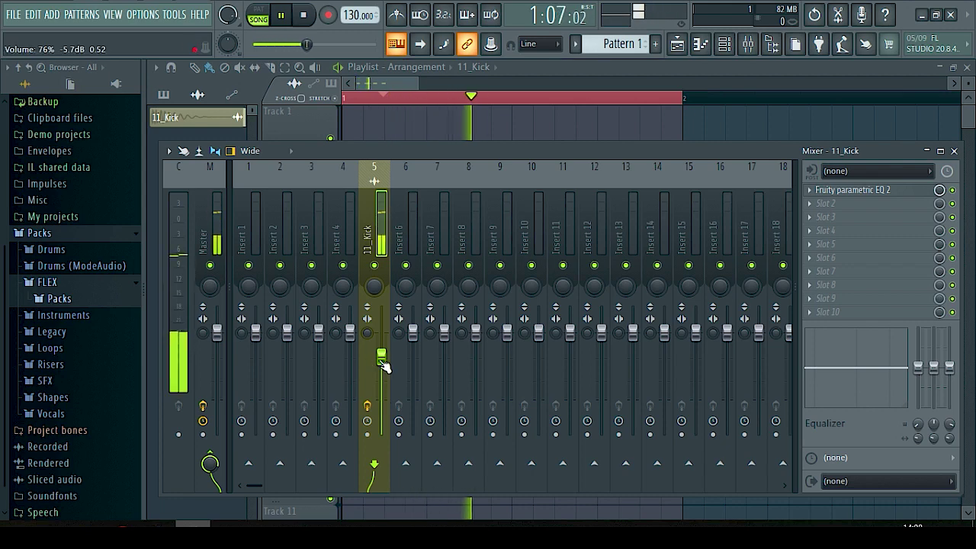
pyautogui.moveTo(382, 356); pyautogui.dragTo(384, 371)
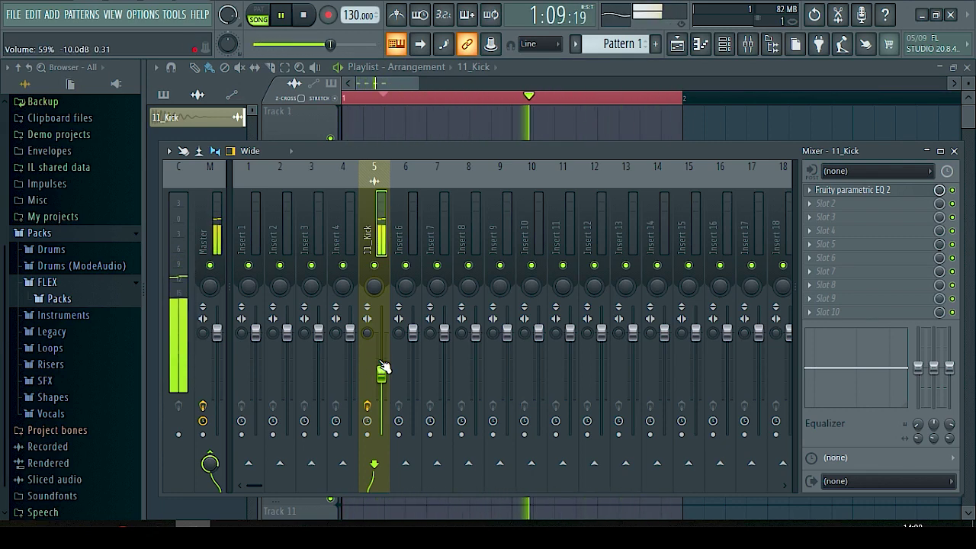
pyautogui.press('space')
pyautogui.press('F9')
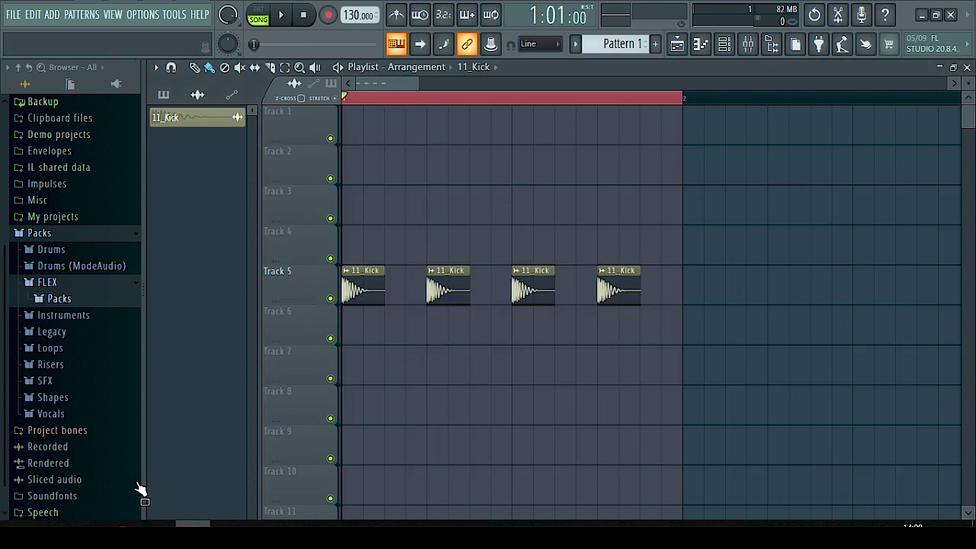
pyautogui.click(88, 524)
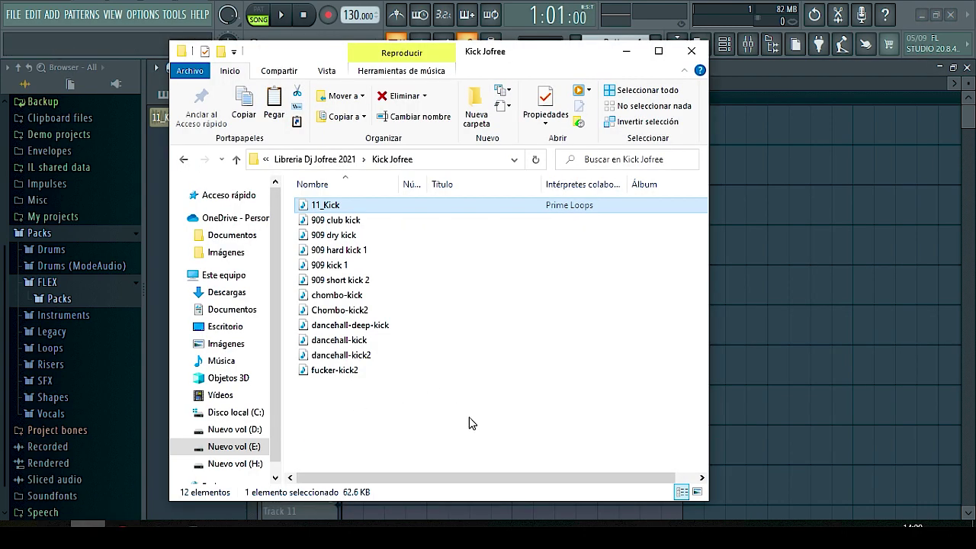
pyautogui.press('BackSpace')
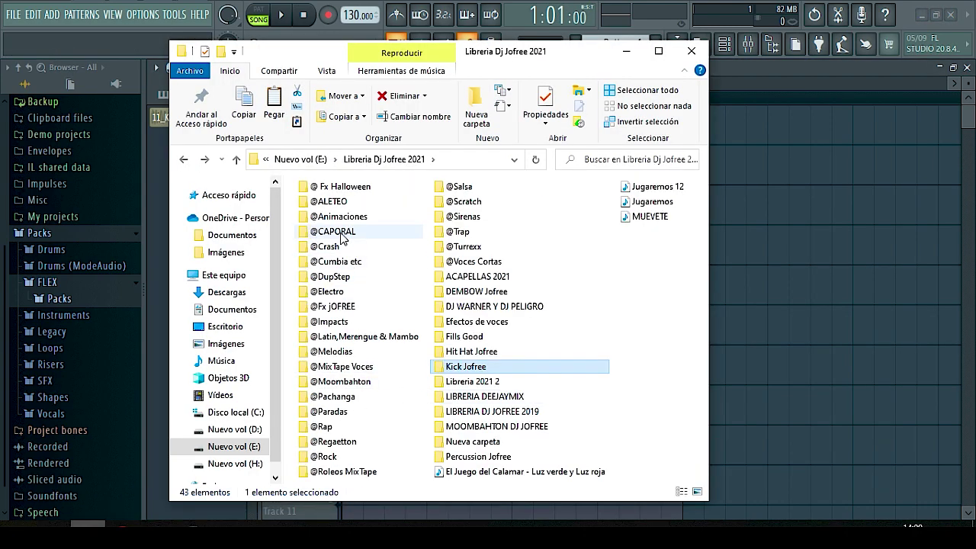
pyautogui.doubleClick(341, 262)
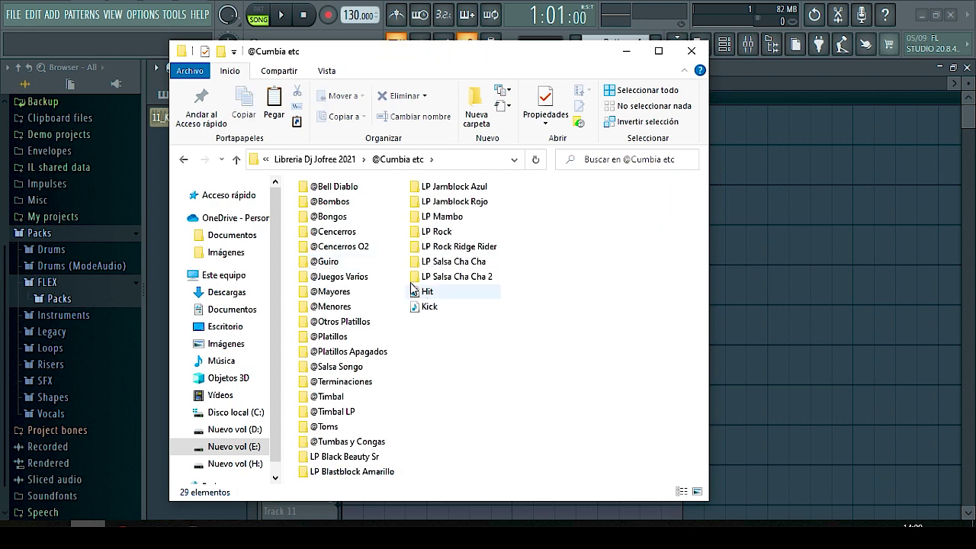
pyautogui.doubleClick(328, 232)
# Audition the Campana 2 and Campana 3 El Urbaan bell samples, Campaneo y tintineo and Cencerro 1, comparing their sounds
pyautogui.doubleClick(345, 232)
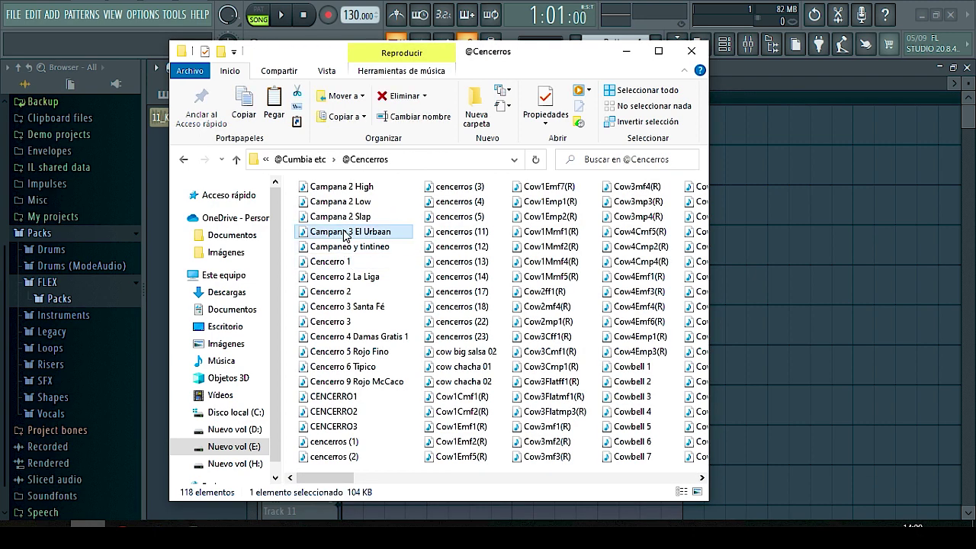
pyautogui.doubleClick(348, 219)
pyautogui.doubleClick(348, 203)
pyautogui.doubleClick(350, 190)
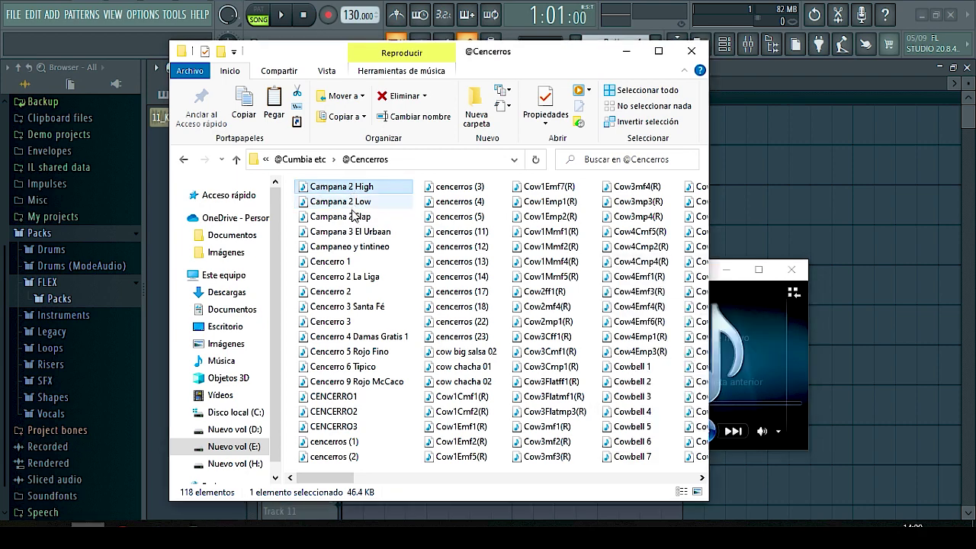
pyautogui.doubleClick(351, 221)
pyautogui.doubleClick(352, 234)
pyautogui.doubleClick(354, 251)
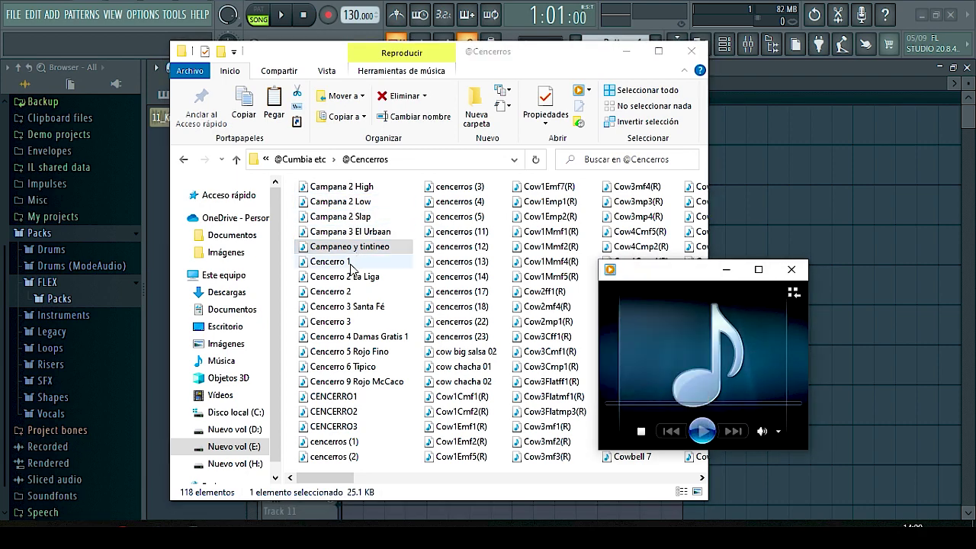
pyautogui.doubleClick(347, 266)
pyautogui.doubleClick(347, 246)
pyautogui.doubleClick(347, 231)
pyautogui.doubleClick(352, 217)
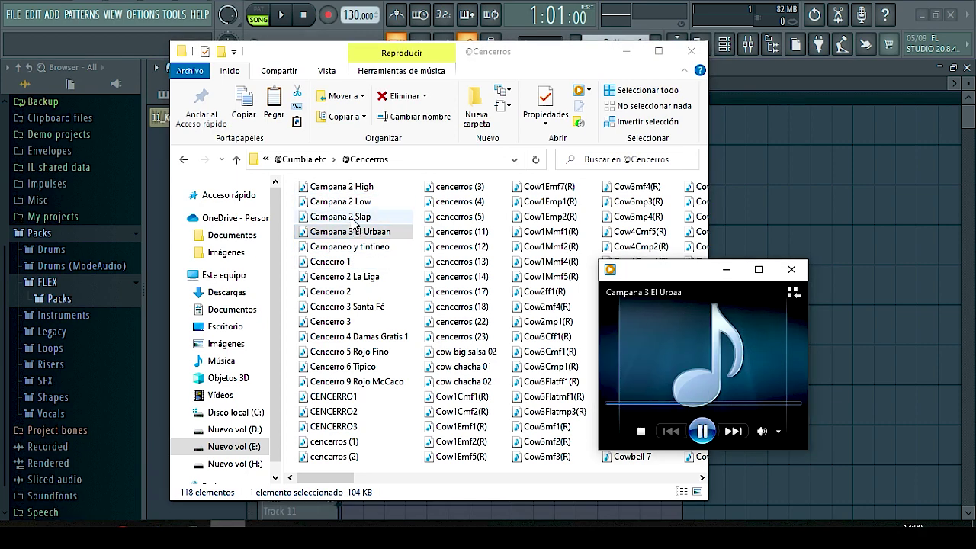
pyautogui.doubleClick(352, 204)
pyautogui.doubleClick(356, 231)
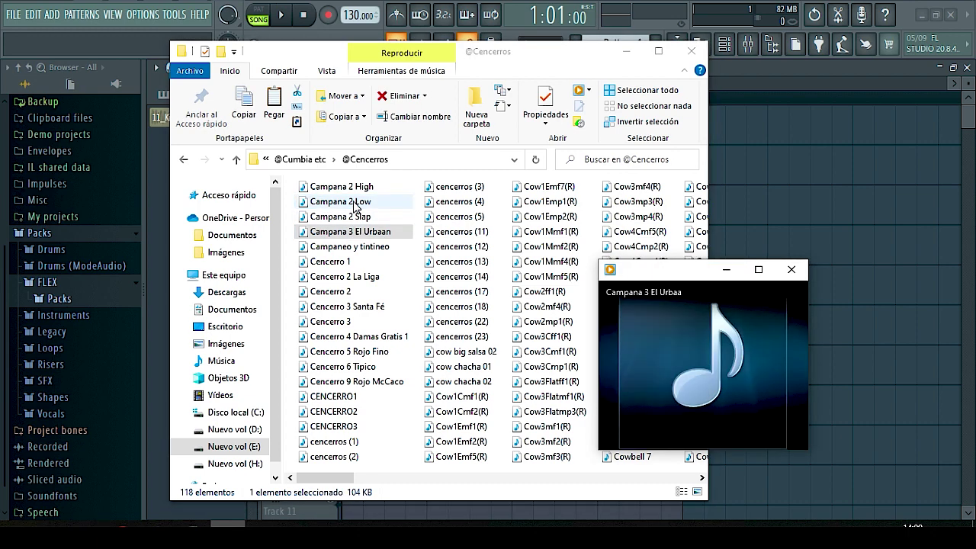
pyautogui.doubleClick(353, 204)
pyautogui.doubleClick(353, 190)
pyautogui.doubleClick(355, 233)
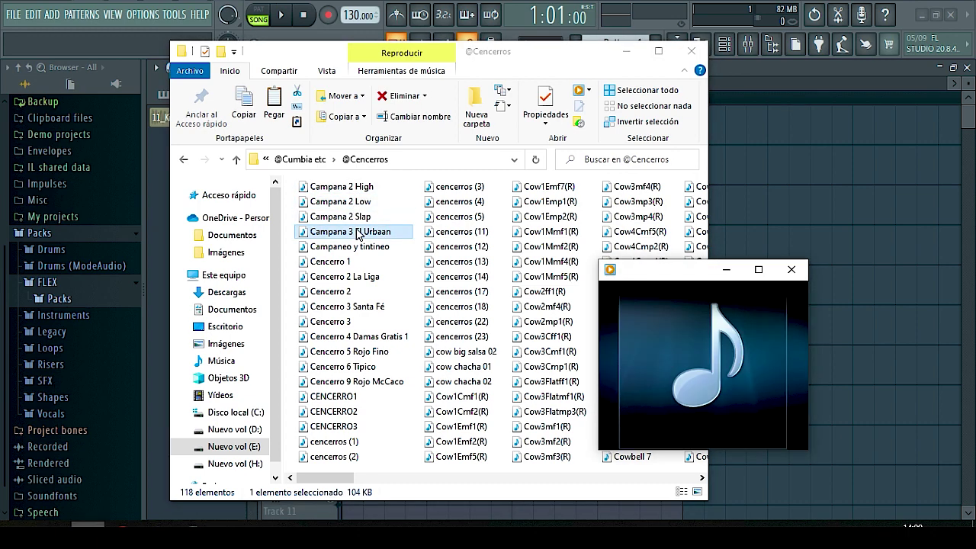
# Audition cencerros (12), CENCERRO1, CENCERRO2 and CENCERRO3 to compare the cowbell sounds
pyautogui.doubleClick(459, 246)
pyautogui.doubleClick(341, 400)
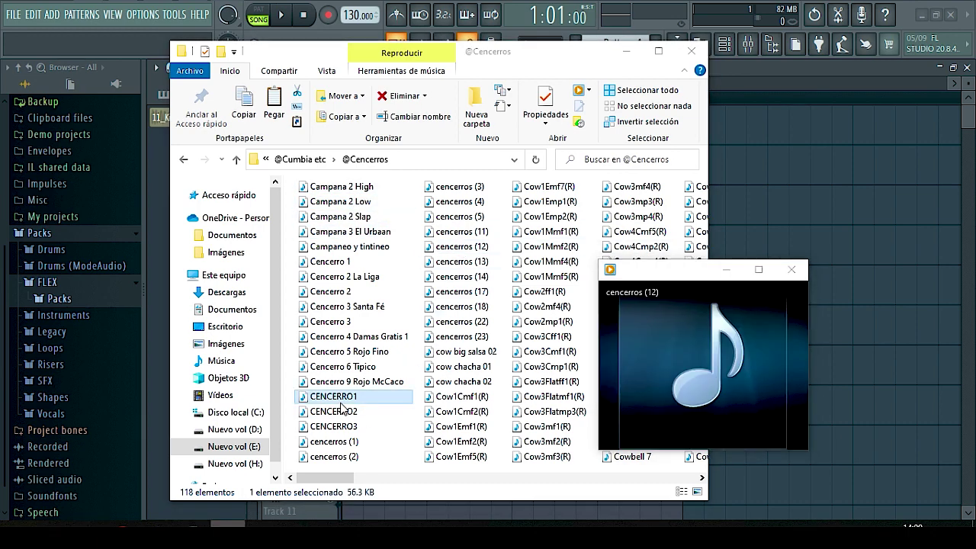
pyautogui.doubleClick(342, 415)
pyautogui.doubleClick(341, 430)
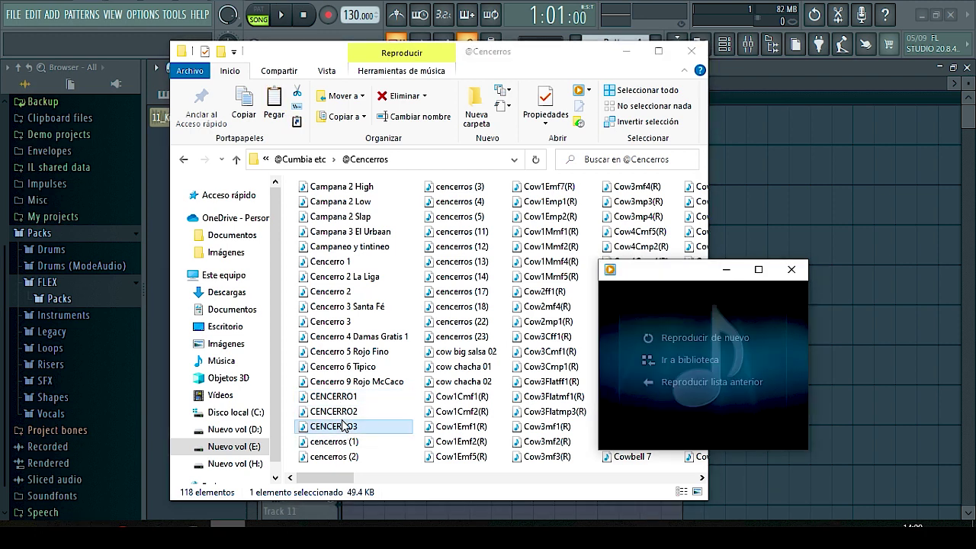
pyautogui.doubleClick(340, 417)
pyautogui.doubleClick(341, 416)
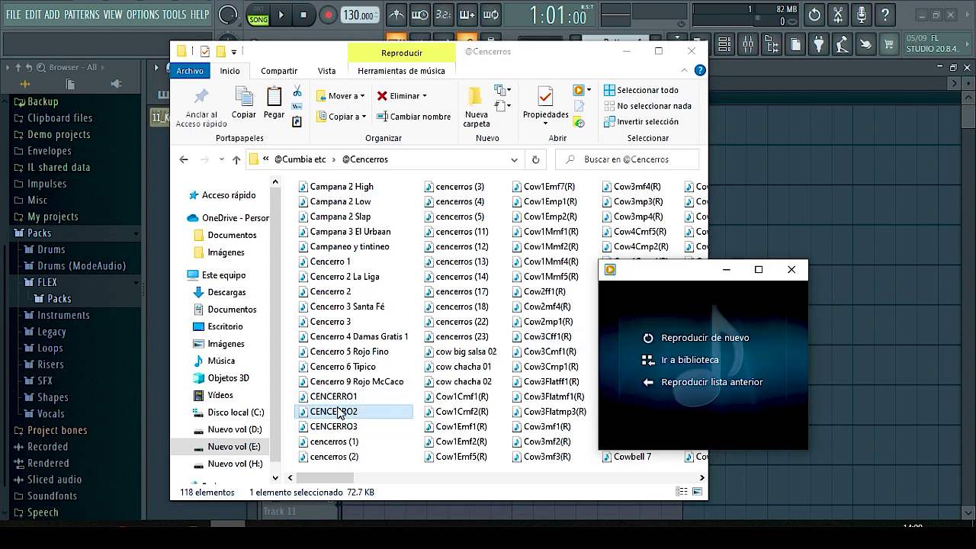
# Add the CENCERRO2 sample to Track 4 of the FL Studio playlist and repeat it on all four beats of bar 1
pyautogui.moveTo(335, 411); pyautogui.dragTo(463, 217)
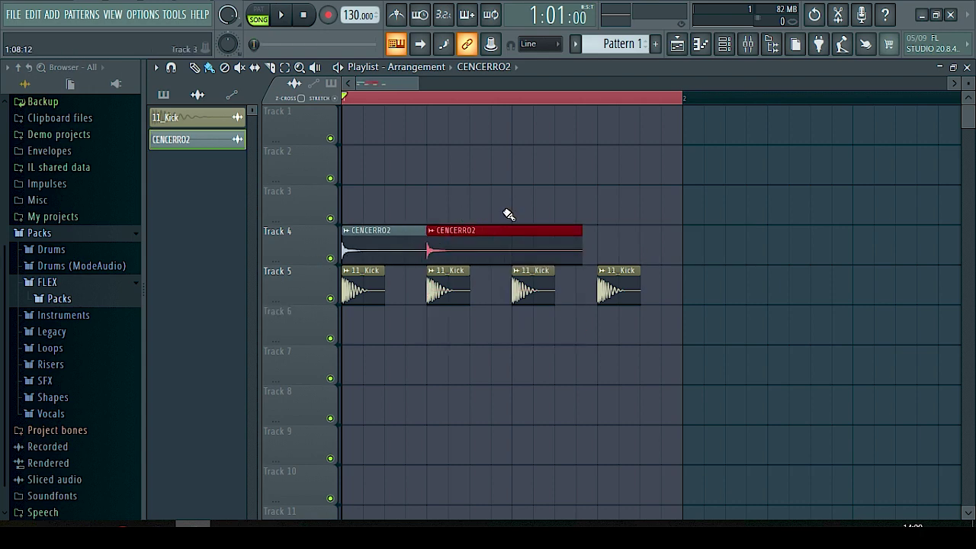
pyautogui.hotkey('ctrl', 'b')
pyautogui.hotkey('ctrl', 'b')
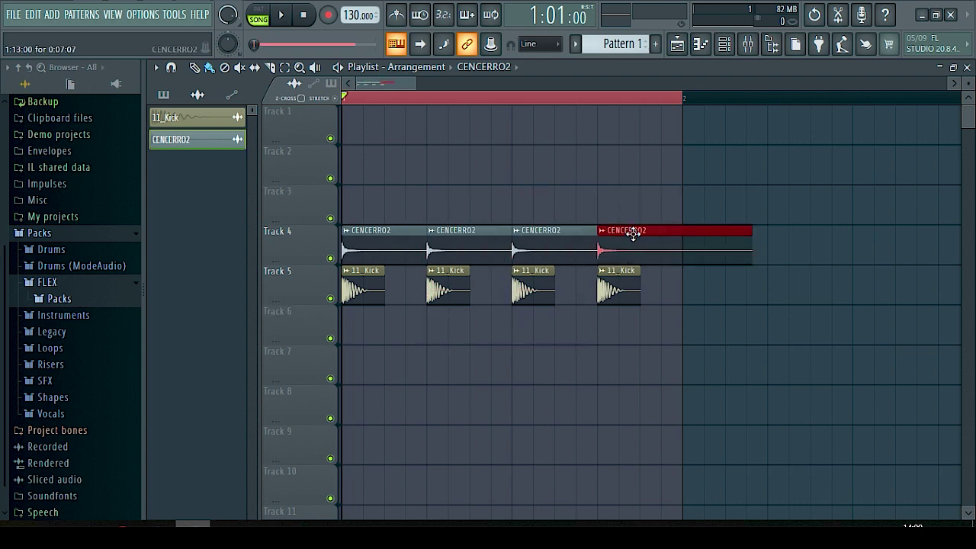
# Open the CENCERRO2 channel settings, route the sample to a free mixer track and lower that track's volume
pyautogui.doubleClick(633, 231)
pyautogui.moveTo(534, 260); pyautogui.dragTo(643, 150)
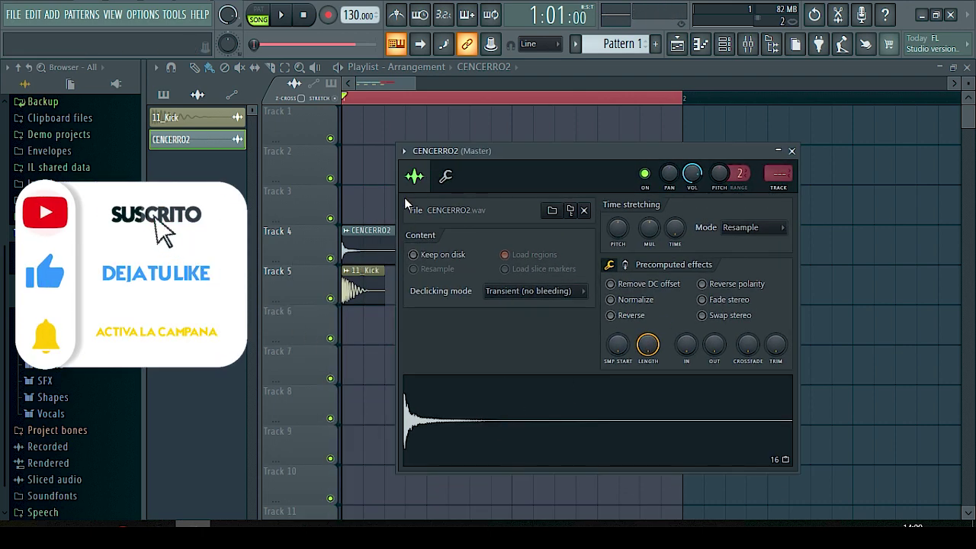
pyautogui.click(404, 151)
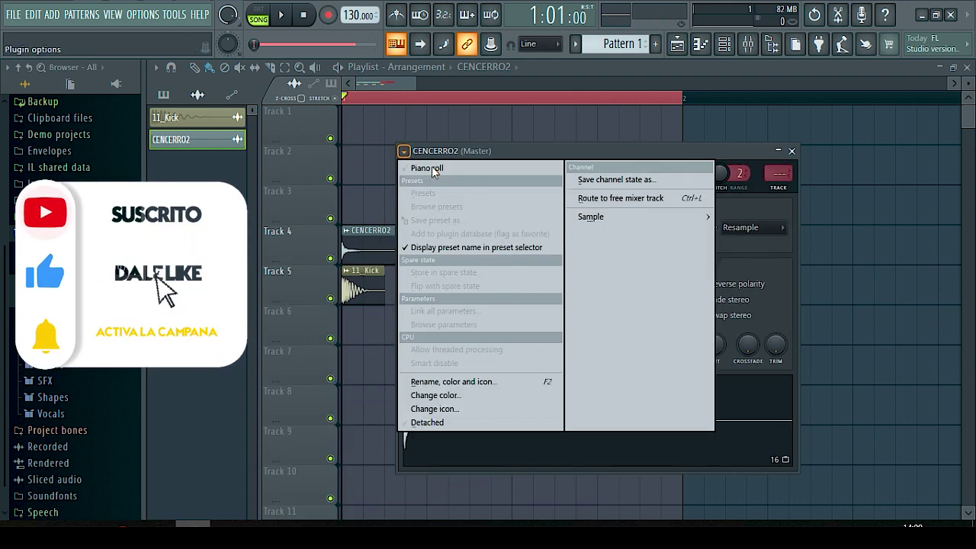
pyautogui.click(609, 200)
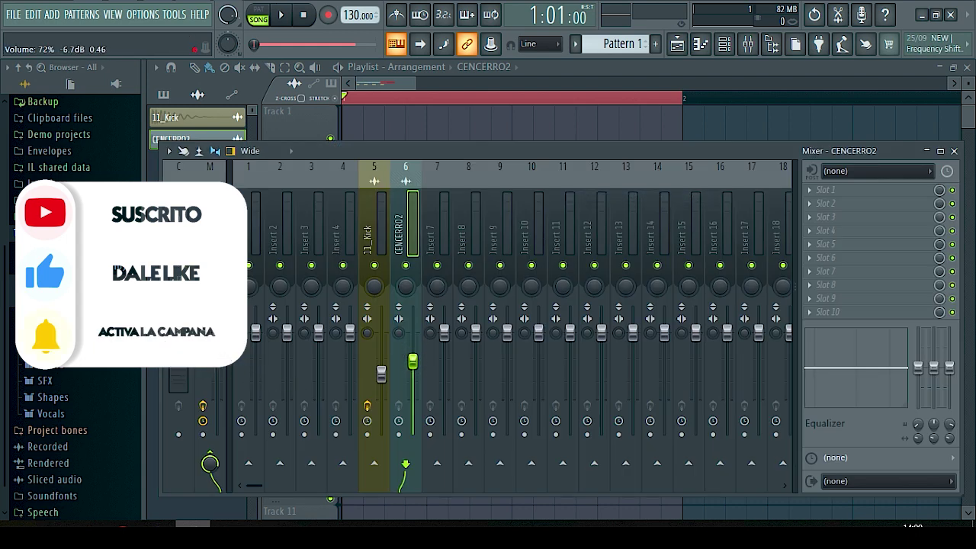
pyautogui.moveTo(413, 361); pyautogui.dragTo(413, 381)
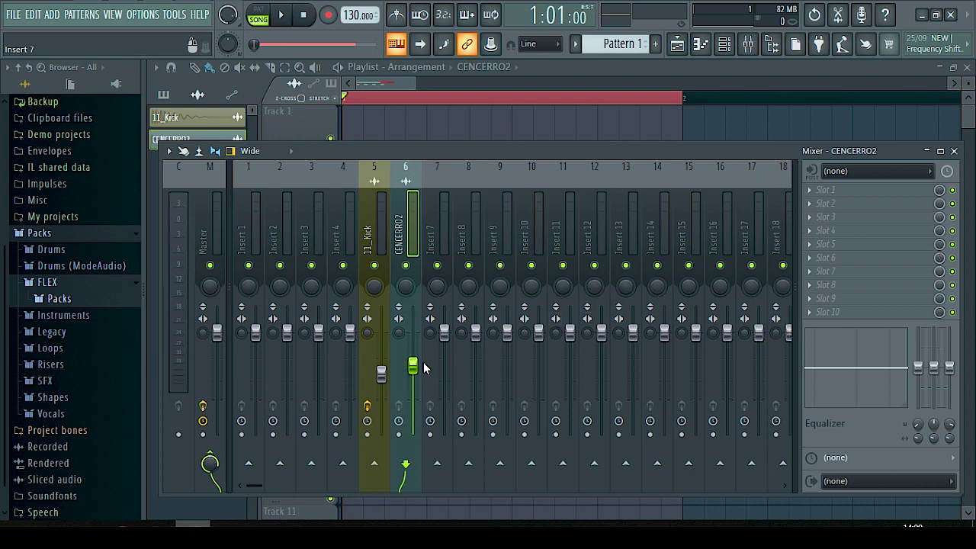
# Load Fruity Parametric EQ 2 in CENCERRO2's first effect slot and lower bands 5, 6 and 7, band 7 the most
pyautogui.click(844, 205)
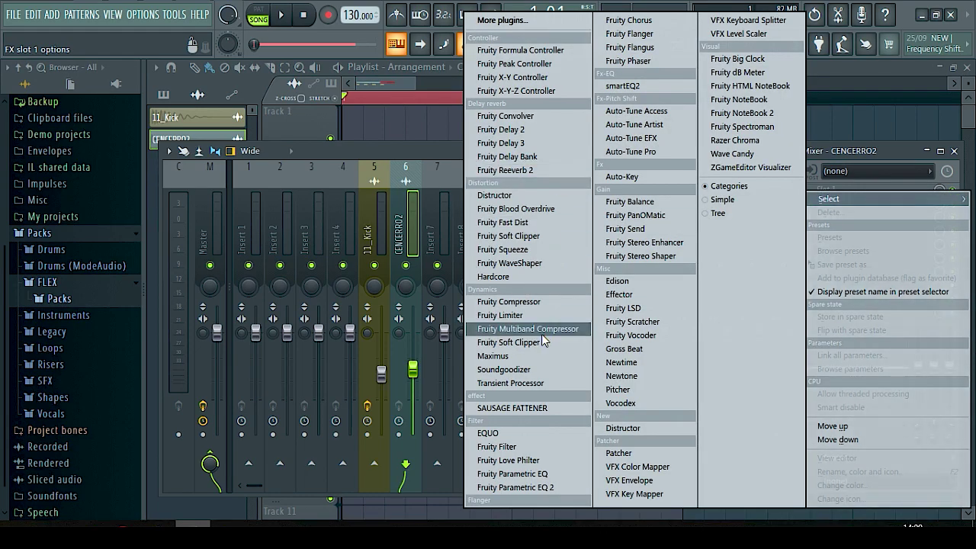
pyautogui.click(516, 488)
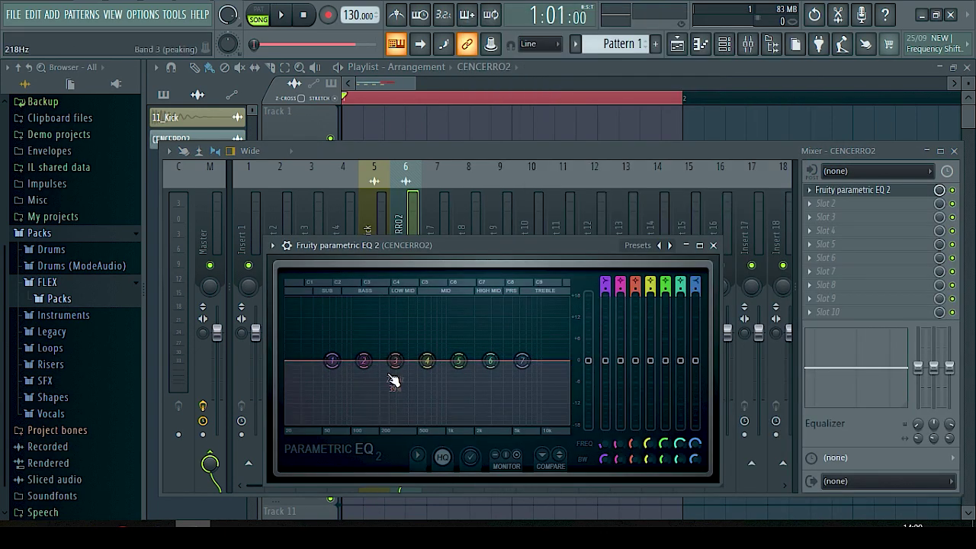
pyautogui.moveTo(522, 360); pyautogui.dragTo(463, 373)
pyautogui.scroll(-3, 463, 372)
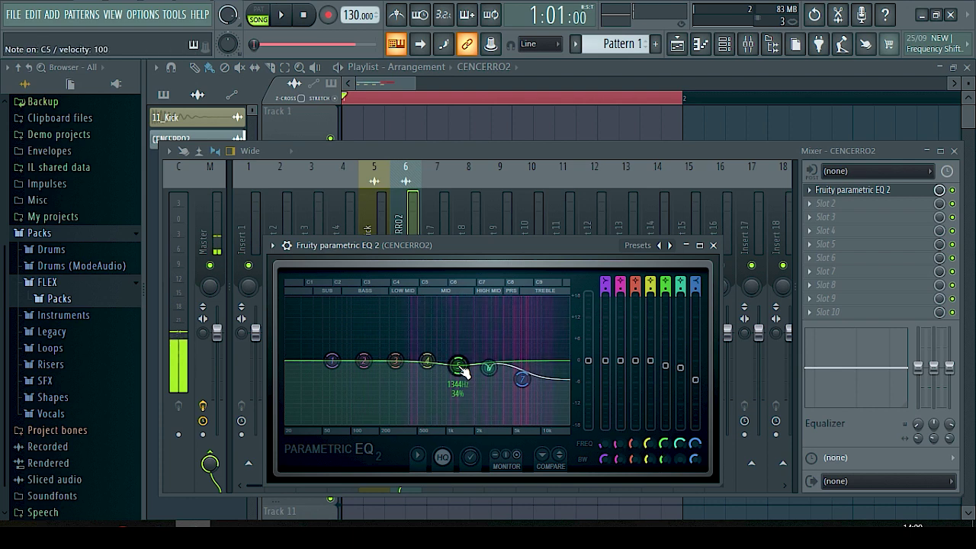
# Lower equalizer band 1, slightly raise bands 4 and 6 as narrow peaks, and close the plugin
pyautogui.moveTo(332, 360); pyautogui.dragTo(331, 374)
pyautogui.moveTo(427, 360); pyautogui.dragTo(431, 356)
pyautogui.scroll(-8, 431, 362)
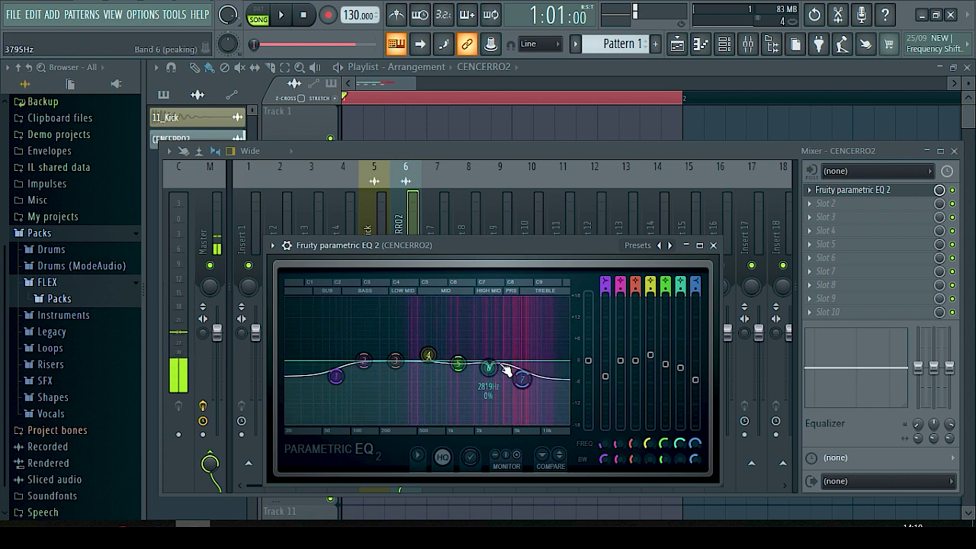
pyautogui.moveTo(490, 369); pyautogui.dragTo(522, 374)
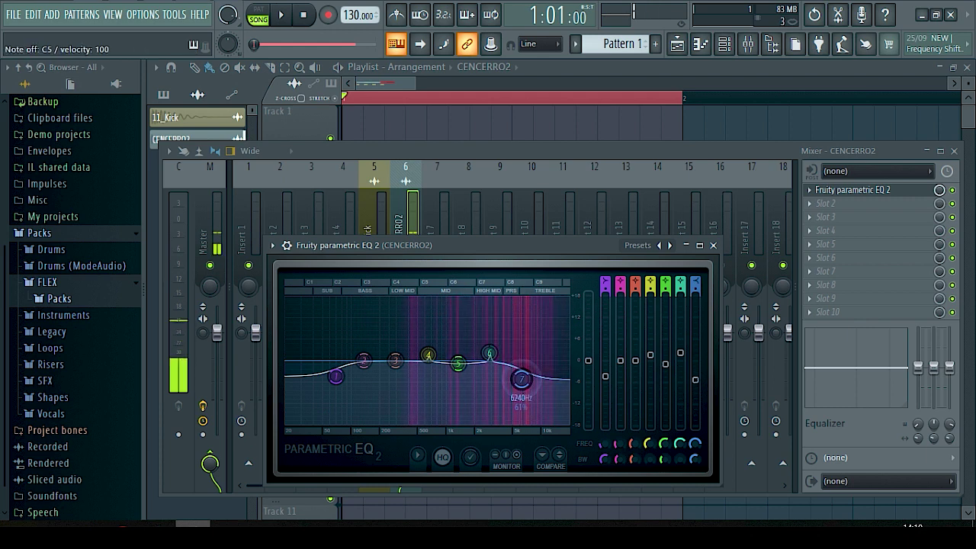
pyautogui.click(713, 245)
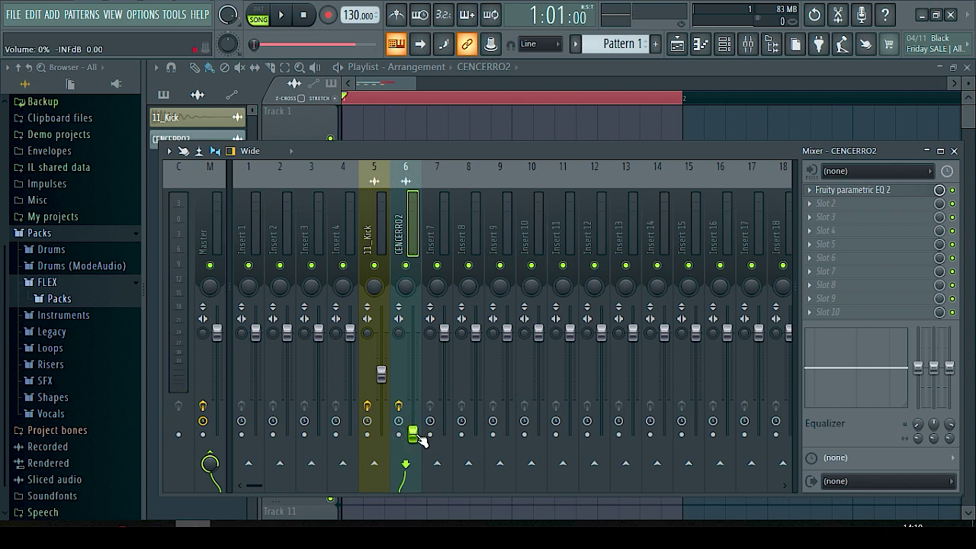
# Play the loop, raise the CENCERRO2 mixer track from silence to about 53% (-11.7 dB), then stop and close the mixer
pyautogui.press('space')
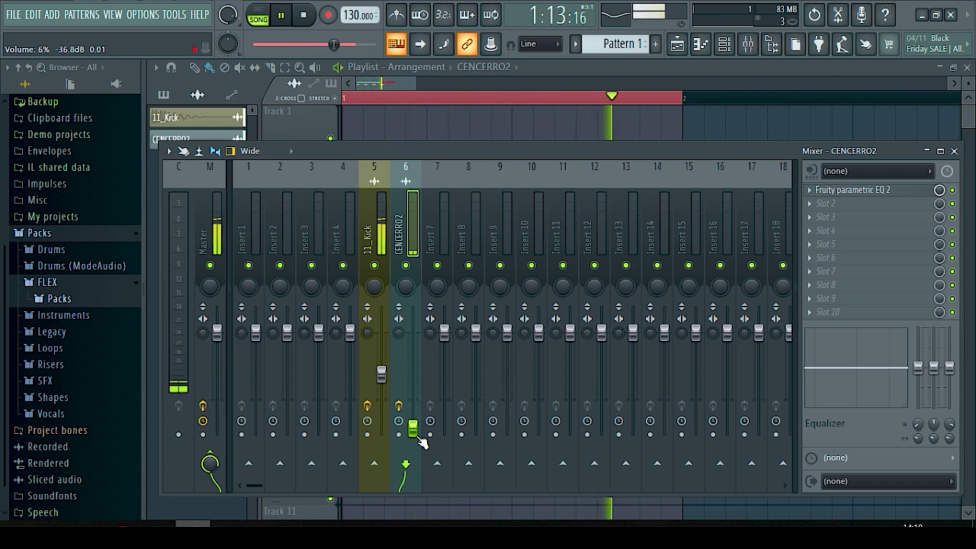
pyautogui.scroll(4, 422, 444)
pyautogui.scroll(6, 418, 437)
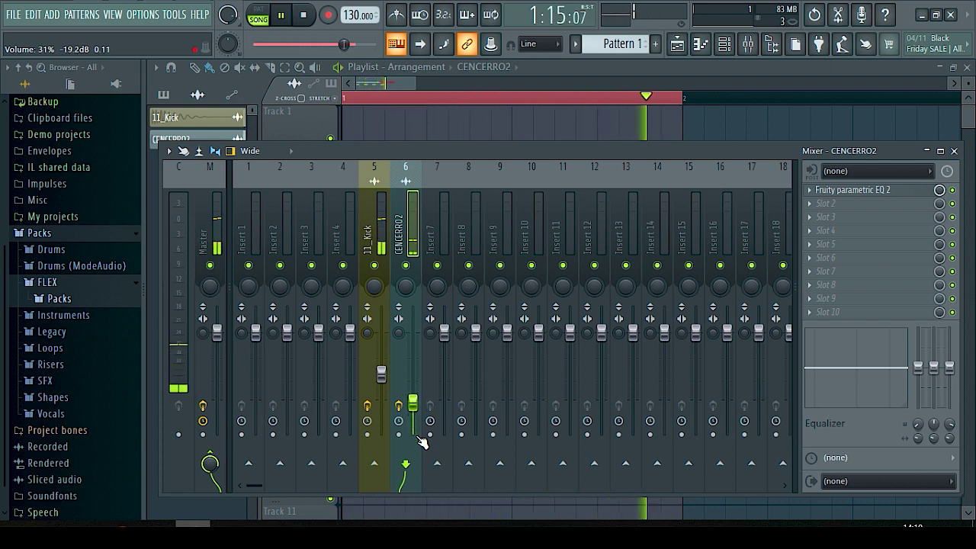
pyautogui.scroll(1, 422, 442)
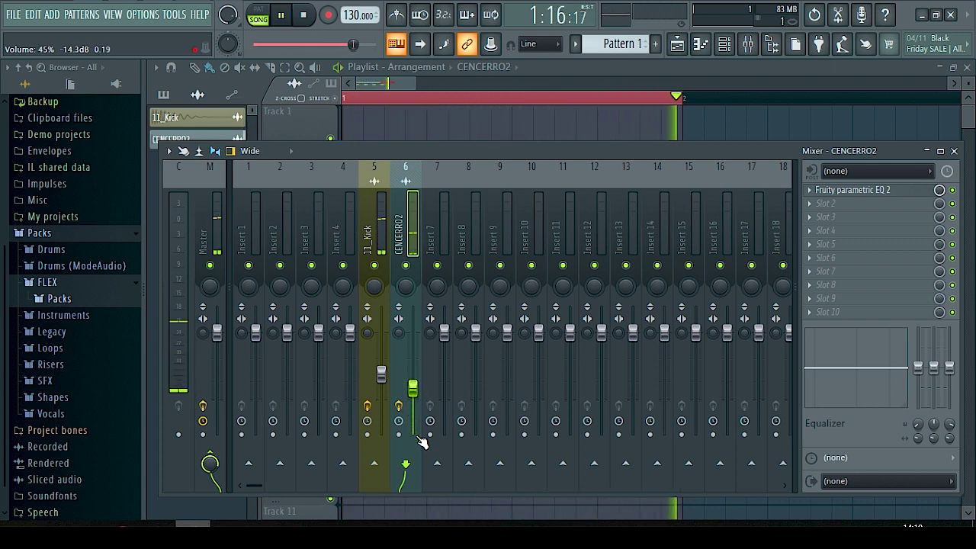
pyautogui.scroll(1, 422, 443)
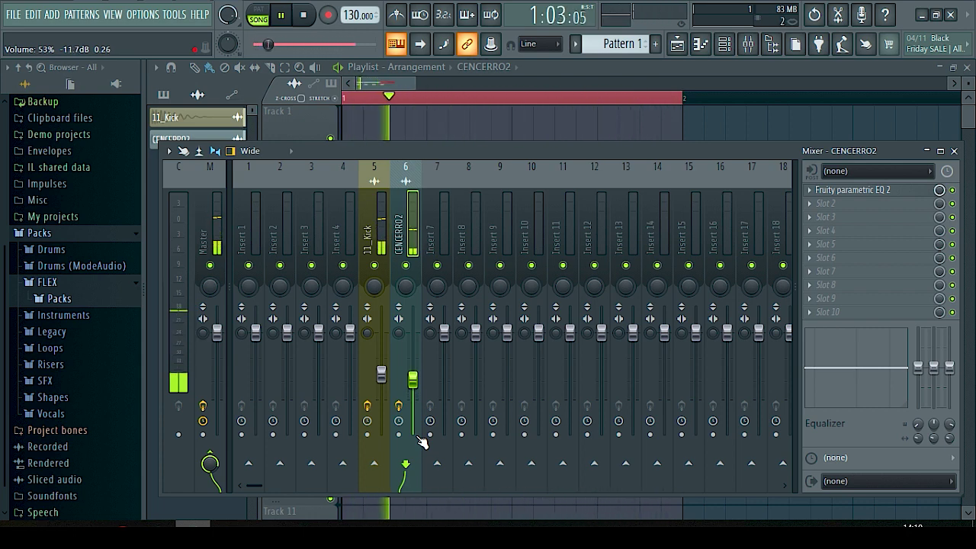
pyautogui.press('space')
pyautogui.press('F9')
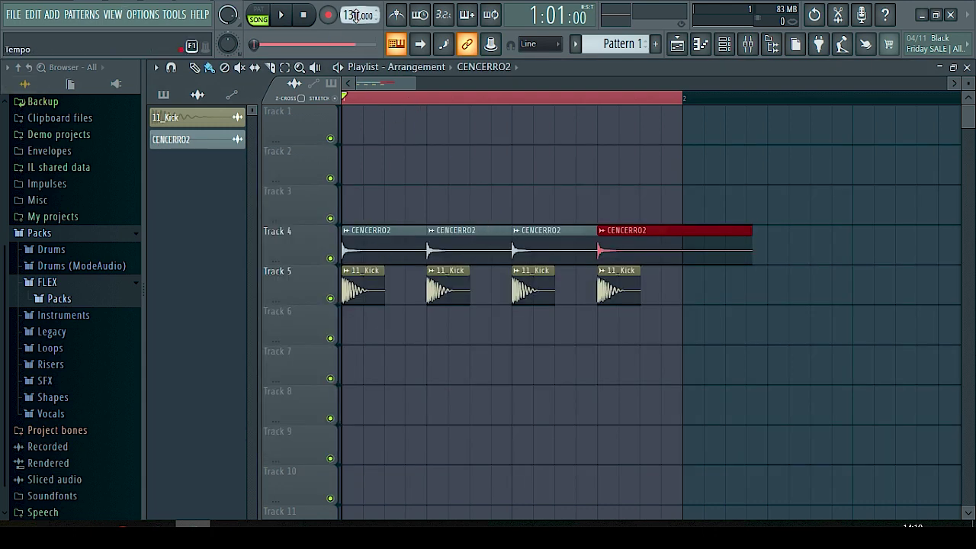
# Set the project tempo to 100 BPM and play back the kick and cowbell loop to check it
pyautogui.moveTo(353, 15); pyautogui.dragTo(358, 23)
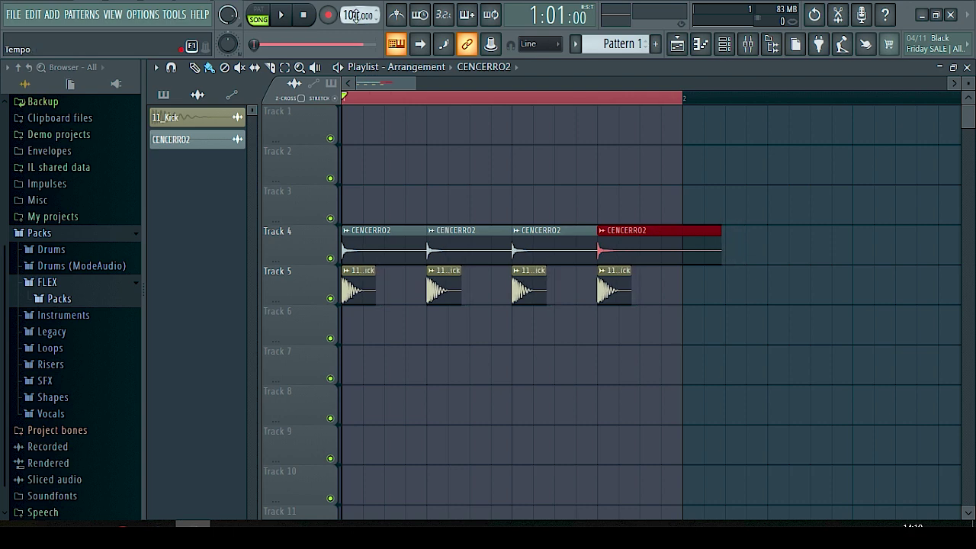
pyautogui.moveTo(358, 14); pyautogui.dragTo(359, 24)
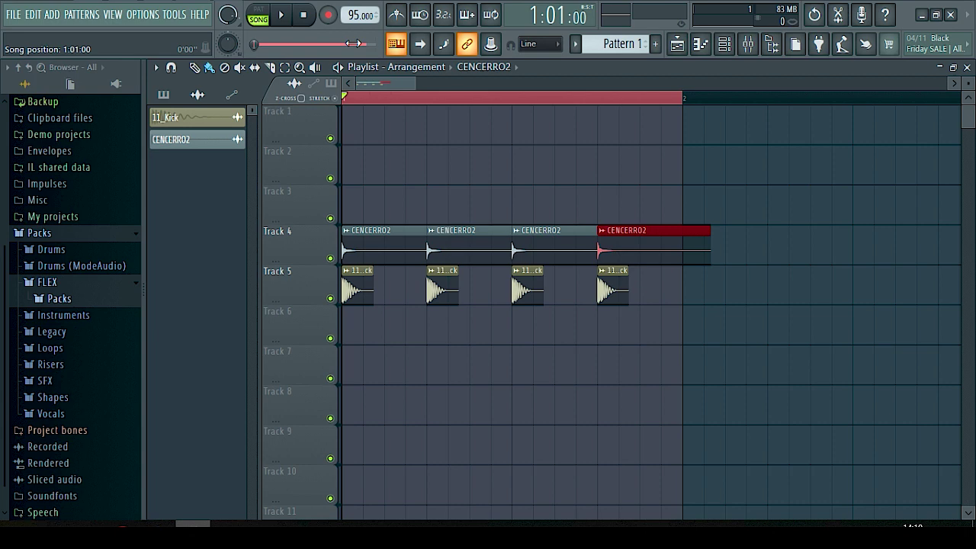
pyautogui.scroll(1, 359, 14)
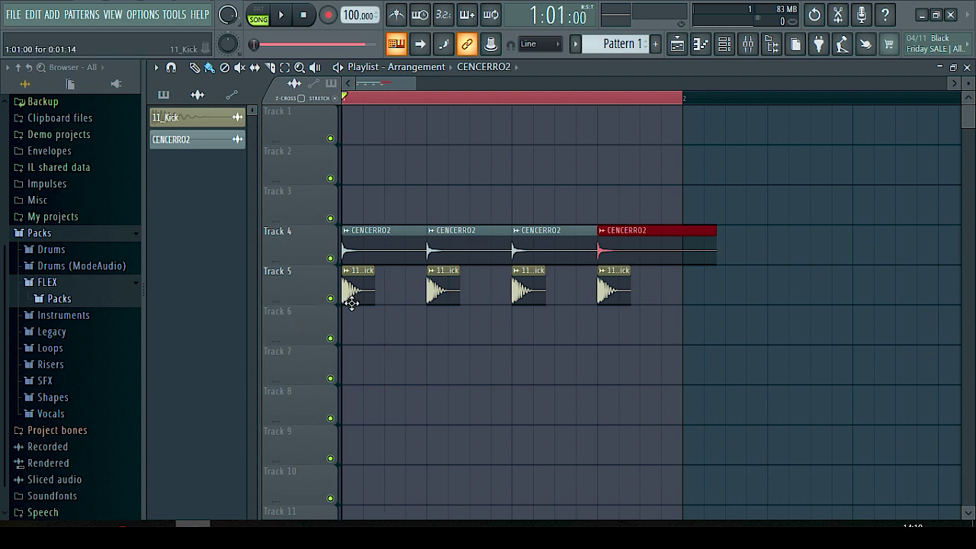
pyautogui.press('space')
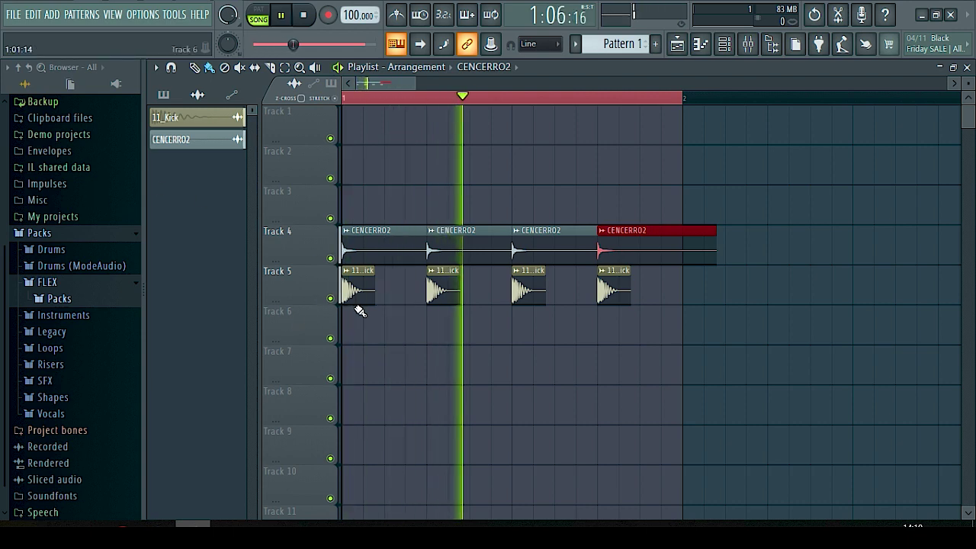
pyautogui.press('space')
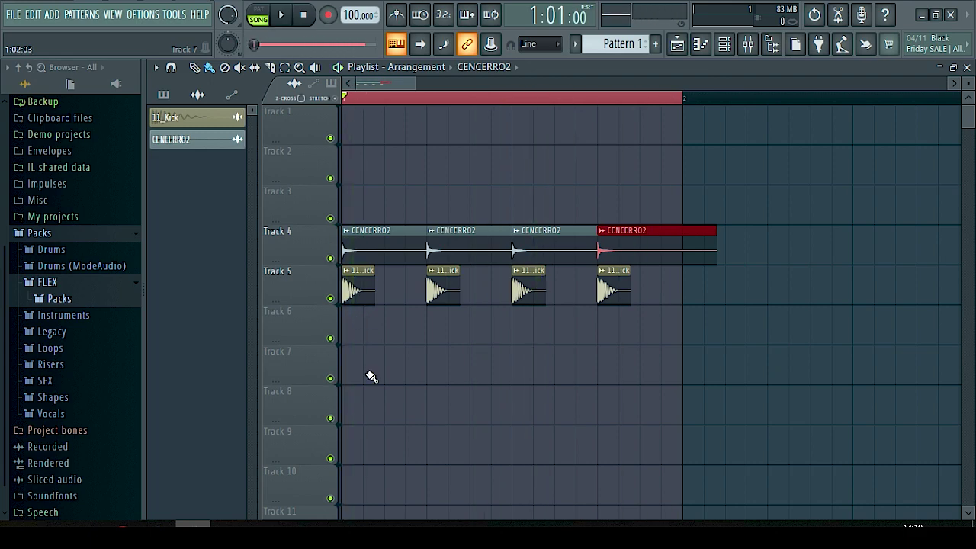
pyautogui.click(87, 525)
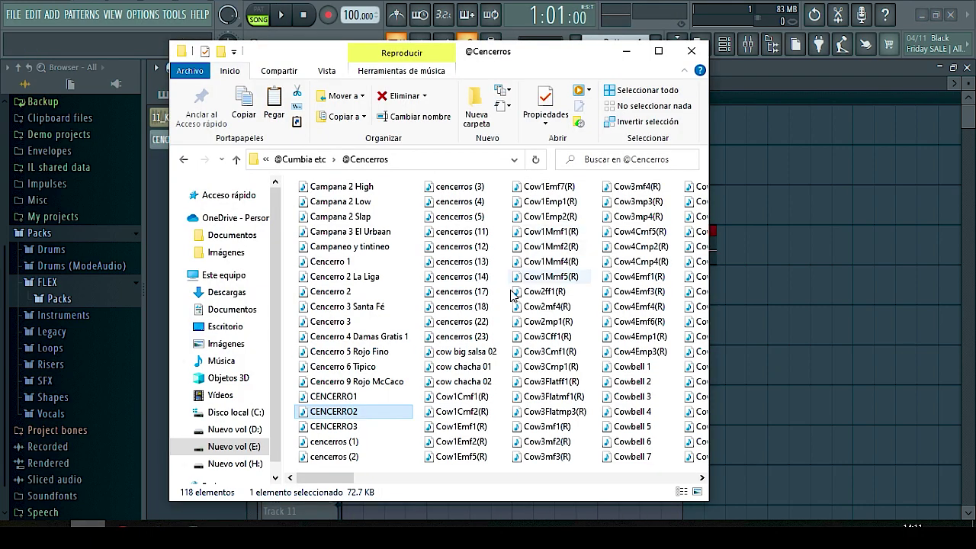
pyautogui.moveTo(436, 60); pyautogui.dragTo(706, 49)
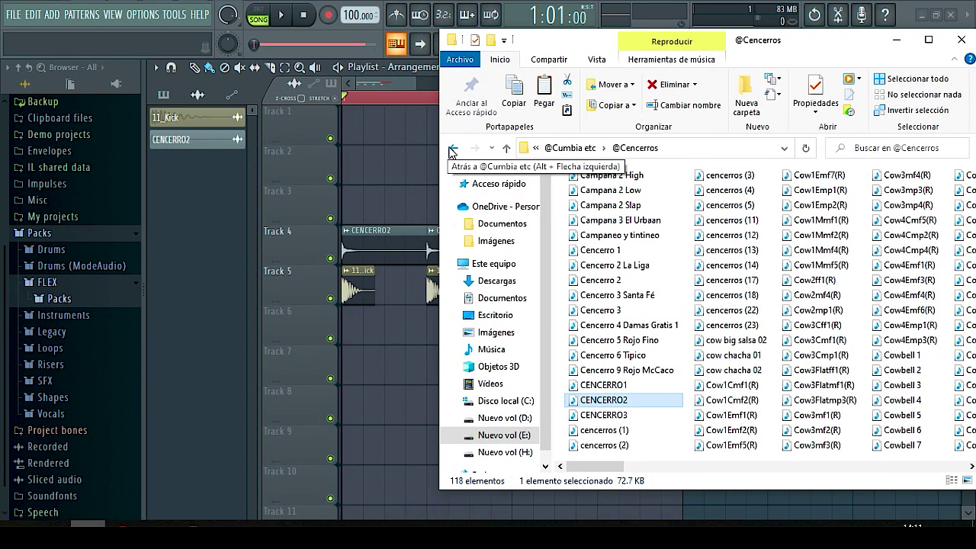
pyautogui.scroll(-3, 703, 341)
pyautogui.doubleClick(691, 416)
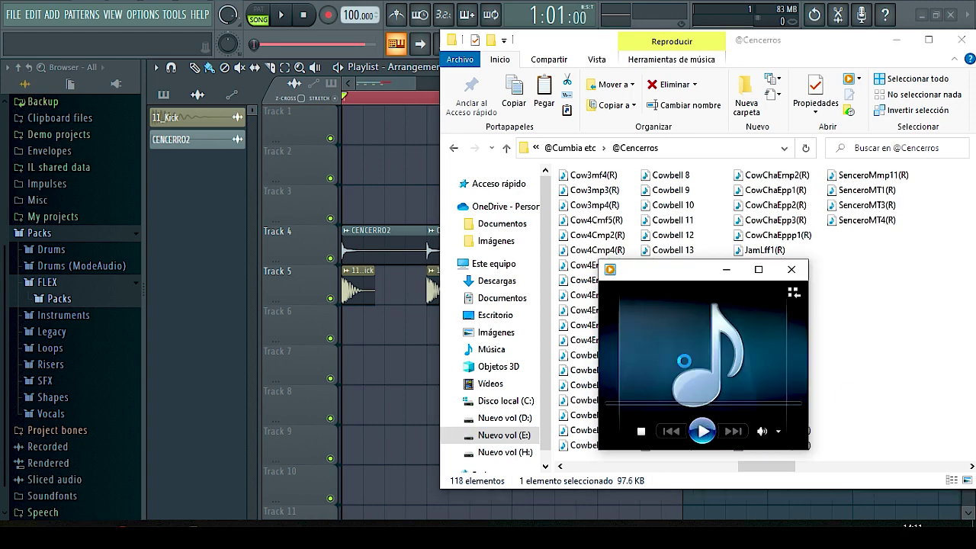
pyautogui.doubleClick(702, 432)
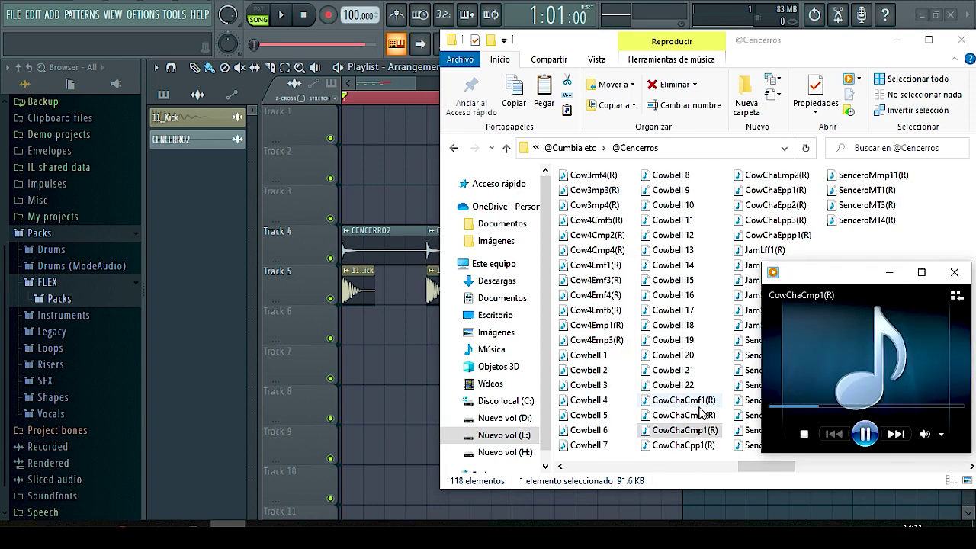
pyautogui.doubleClick(687, 446)
pyautogui.doubleClick(772, 190)
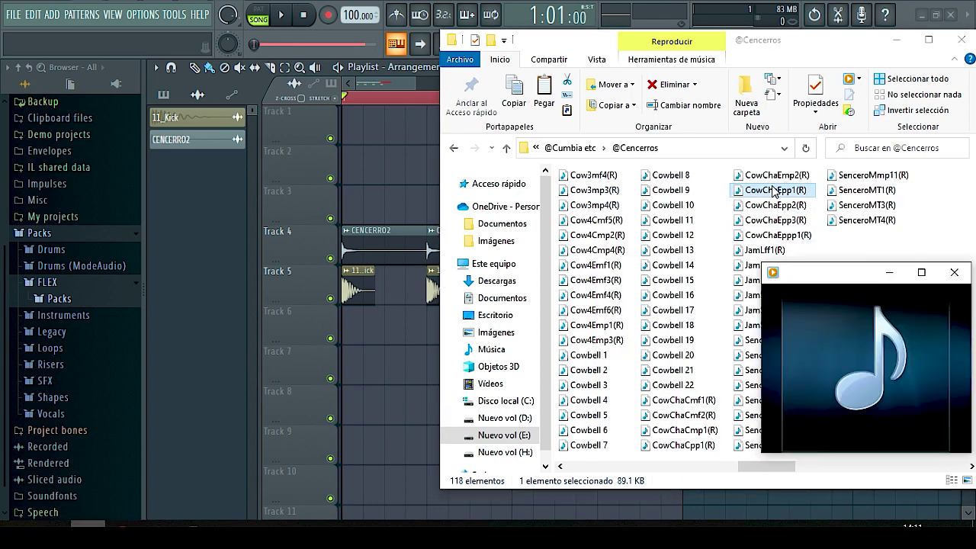
pyautogui.doubleClick(770, 177)
pyautogui.doubleClick(850, 222)
pyautogui.doubleClick(844, 192)
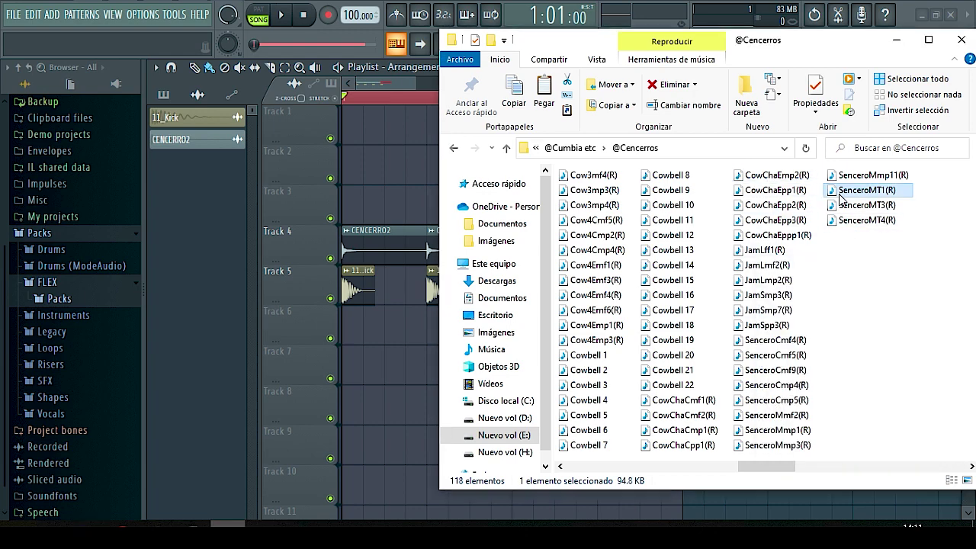
pyautogui.click(597, 252)
pyautogui.press('BackSpace')
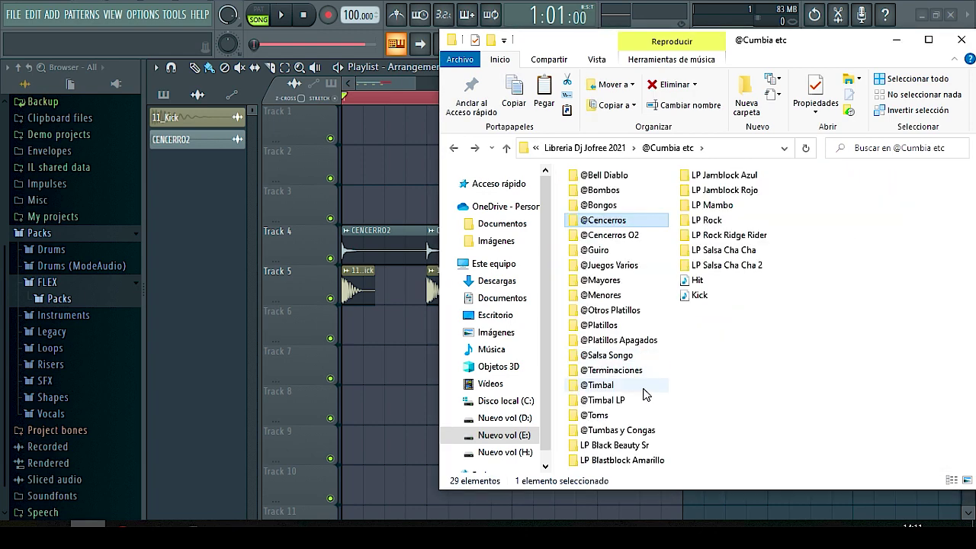
pyautogui.doubleClick(617, 430)
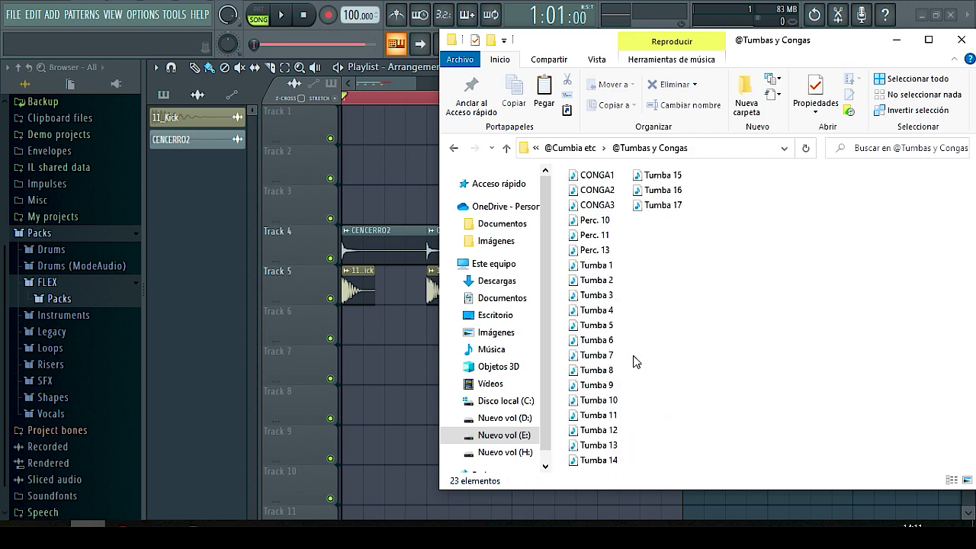
pyautogui.doubleClick(587, 370)
pyautogui.doubleClick(595, 265)
pyautogui.click(606, 295)
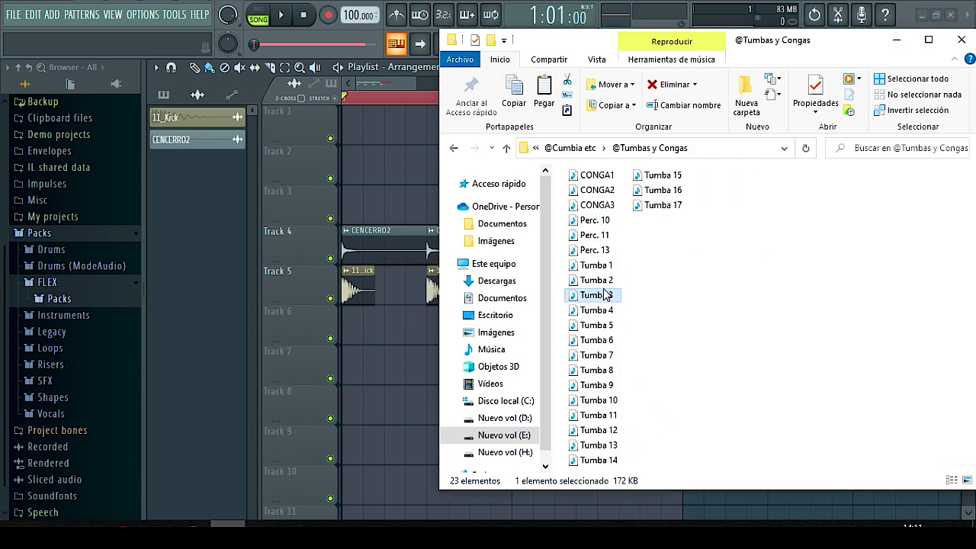
pyautogui.doubleClick(606, 313)
pyautogui.doubleClick(606, 329)
pyautogui.doubleClick(605, 343)
pyautogui.doubleClick(604, 357)
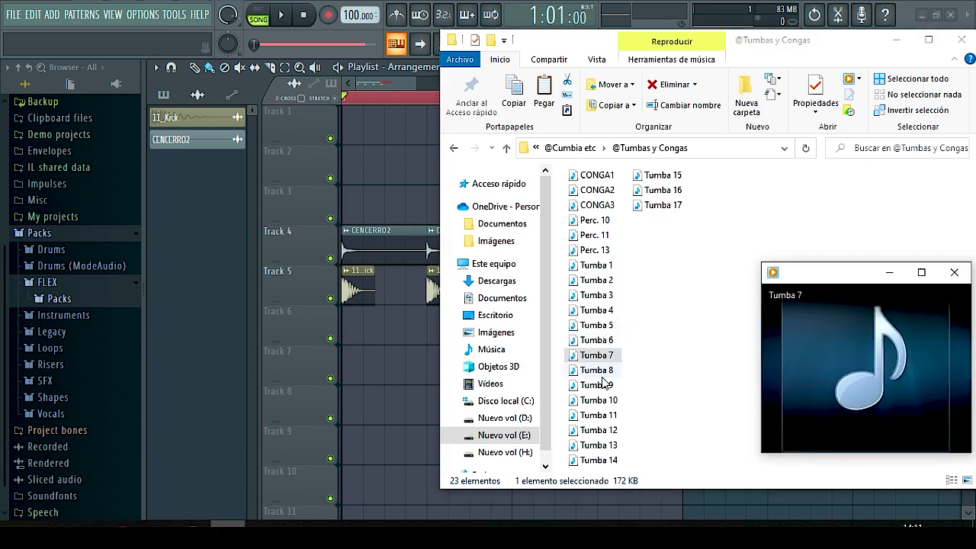
pyautogui.doubleClick(601, 385)
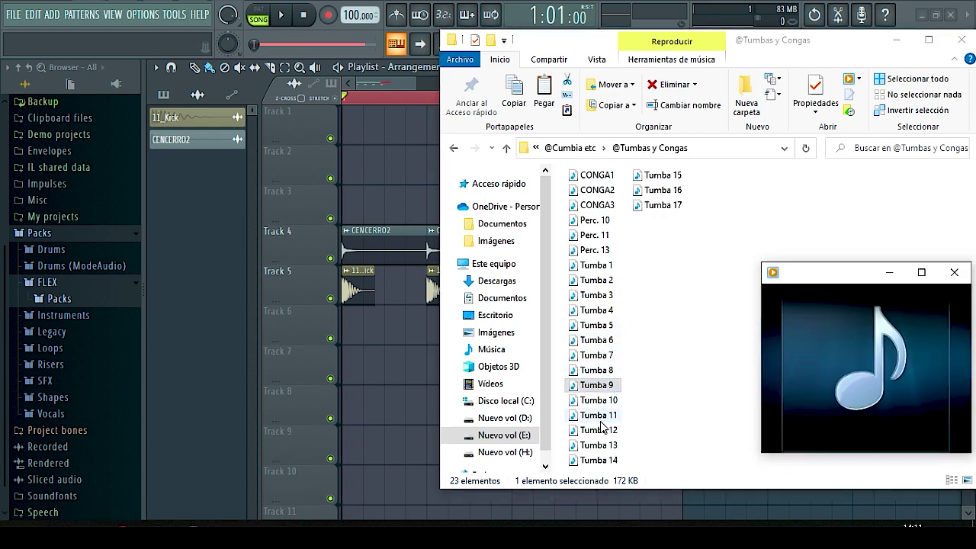
pyautogui.doubleClick(599, 431)
pyautogui.doubleClick(600, 445)
pyautogui.doubleClick(600, 460)
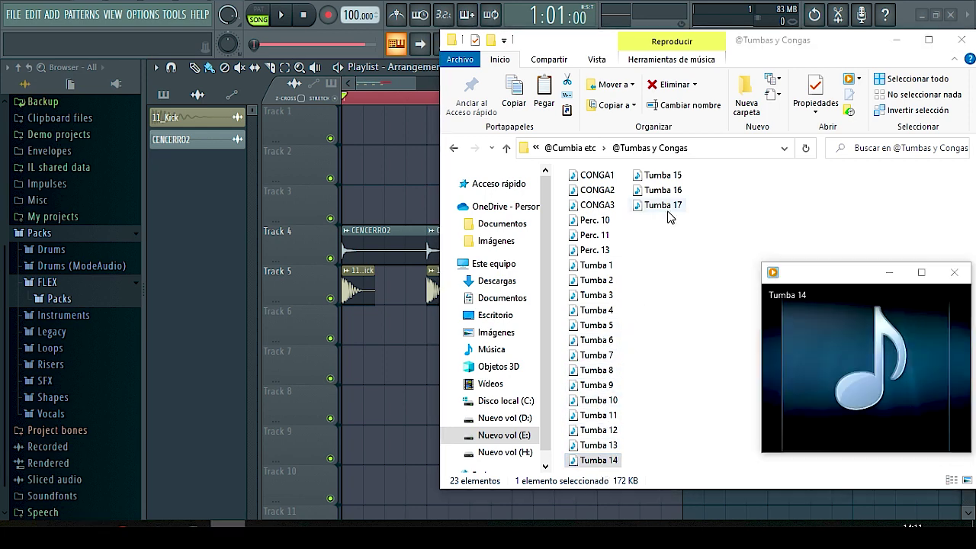
pyautogui.doubleClick(668, 192)
pyautogui.doubleClick(664, 176)
# Audition the drum samples in reverse order, from Tumba 10 through the Perc. files to CONGA2
pyautogui.doubleClick(603, 402)
pyautogui.doubleClick(591, 388)
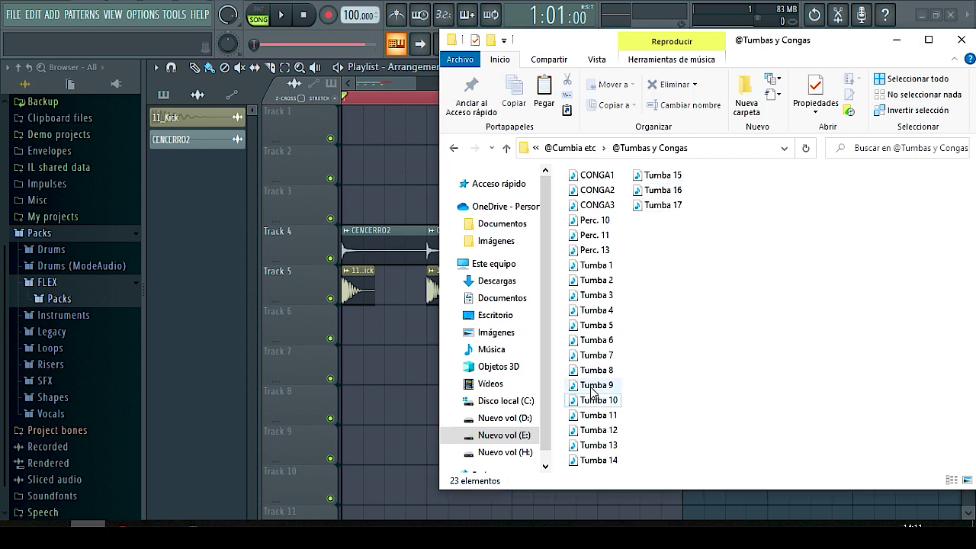
pyautogui.doubleClick(596, 386)
pyautogui.doubleClick(599, 371)
pyautogui.doubleClick(598, 357)
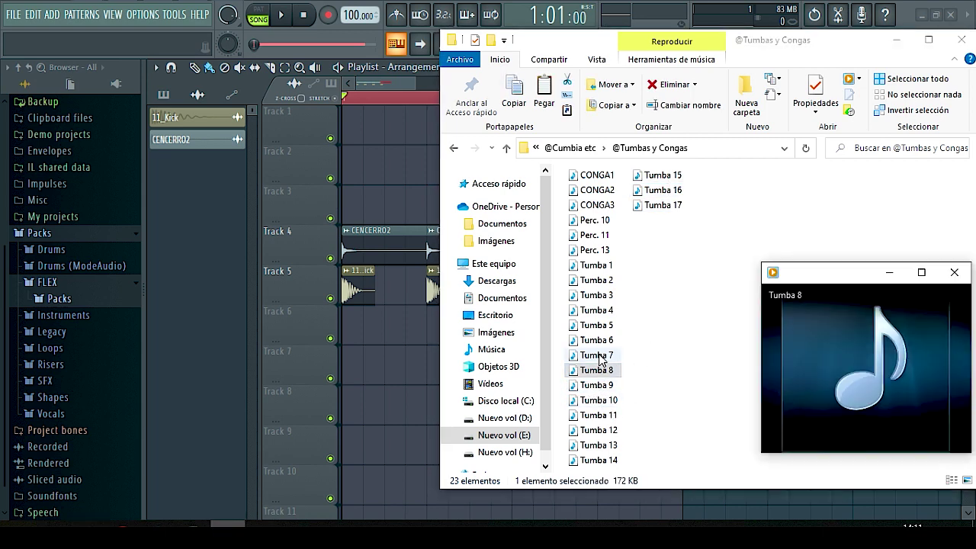
pyautogui.doubleClick(599, 341)
pyautogui.doubleClick(599, 326)
pyautogui.doubleClick(599, 310)
pyautogui.doubleClick(599, 295)
pyautogui.doubleClick(598, 280)
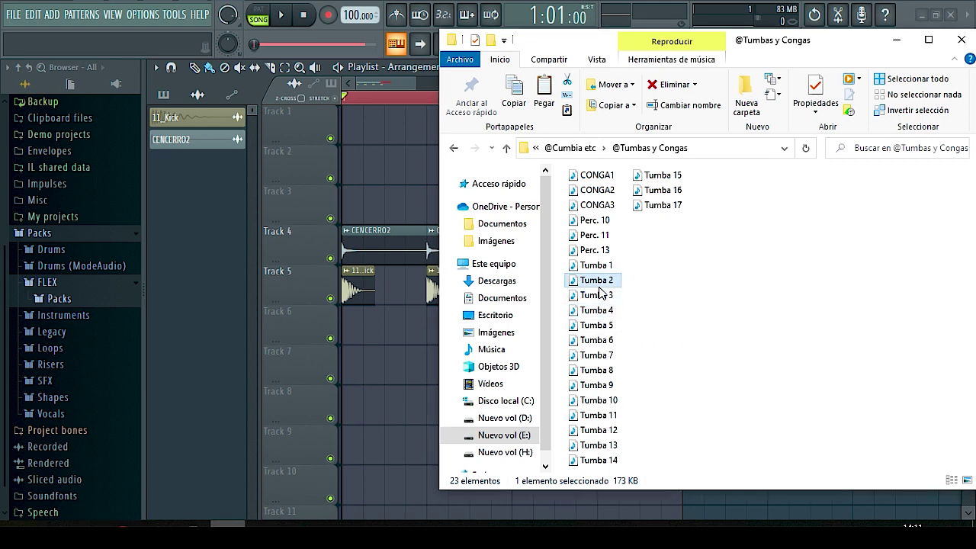
pyautogui.doubleClick(599, 264)
pyautogui.doubleClick(598, 250)
pyautogui.doubleClick(598, 235)
pyautogui.doubleClick(599, 220)
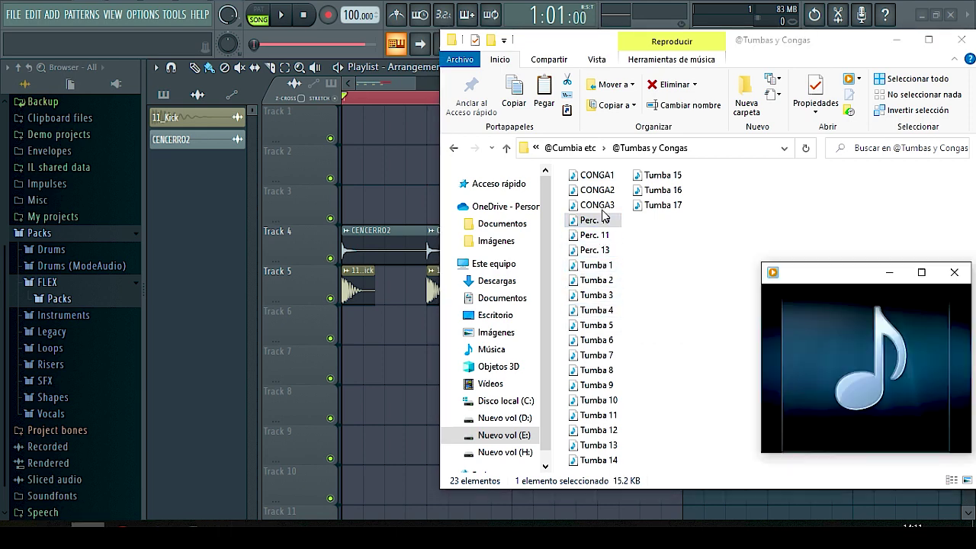
pyautogui.doubleClick(599, 205)
pyautogui.doubleClick(601, 190)
# Compare the sounds of Tumba 6, 8, 9, 10 and 11 to choose one for the rhythm
pyautogui.doubleClick(599, 341)
pyautogui.doubleClick(599, 371)
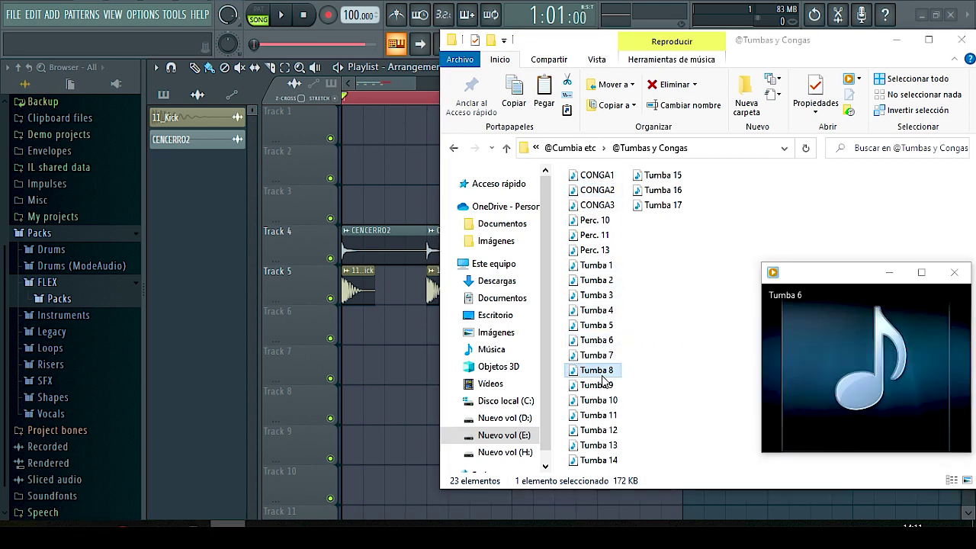
pyautogui.doubleClick(598, 414)
pyautogui.doubleClick(599, 401)
pyautogui.doubleClick(599, 385)
pyautogui.doubleClick(600, 372)
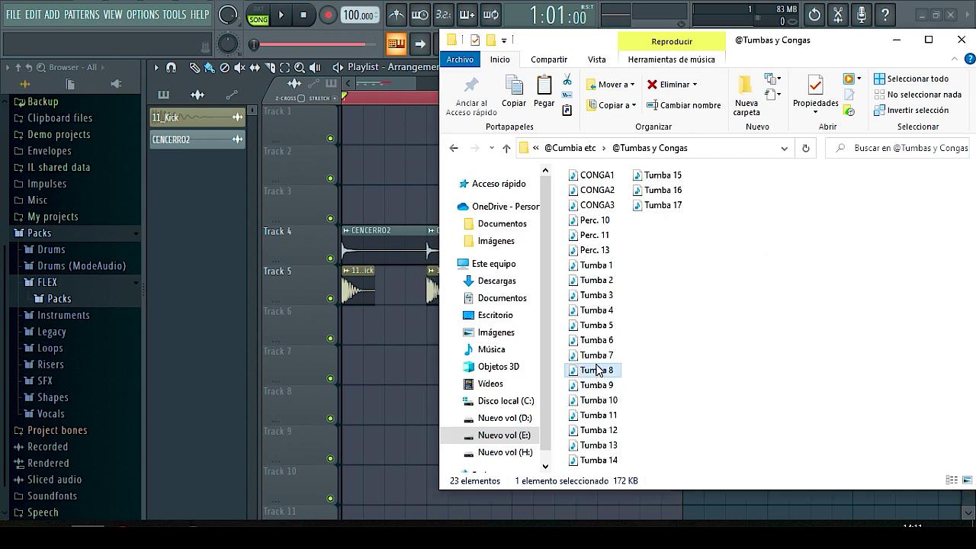
# Add the Tumba 9 sample to Track 6 at step 3 of the first bar and shorten its clip
pyautogui.doubleClick(600, 385)
pyautogui.moveTo(419, 372); pyautogui.dragTo(420, 331)
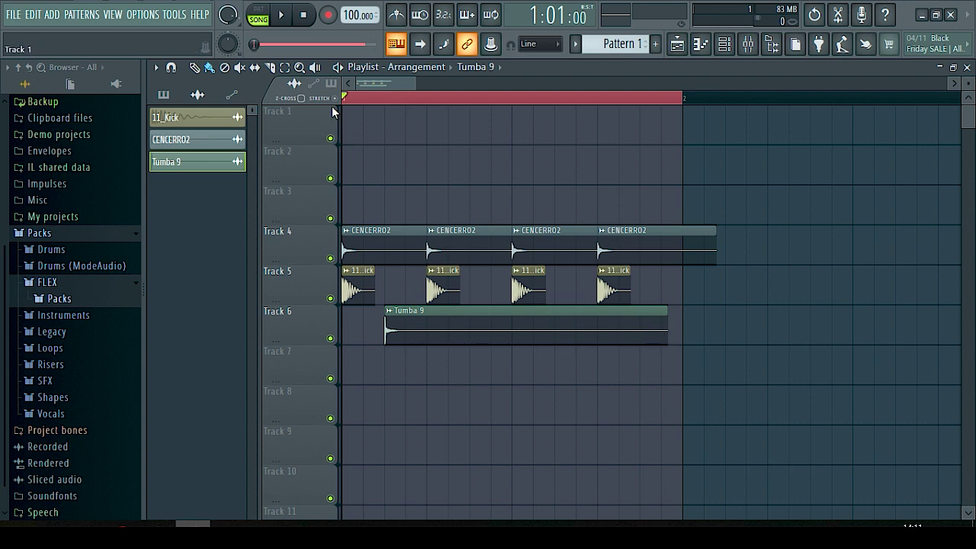
pyautogui.moveTo(667, 326); pyautogui.dragTo(450, 326)
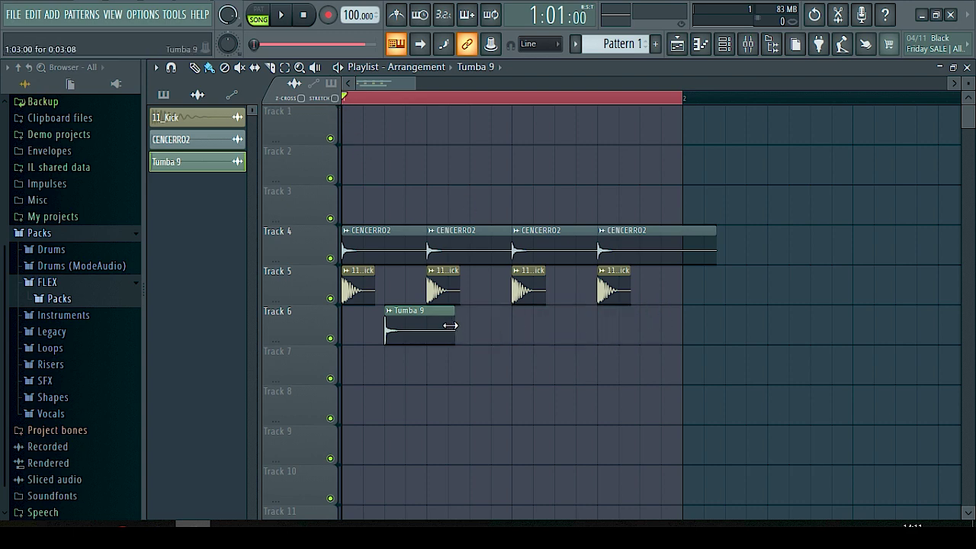
# Shorten all four CENCERRO2 clips on Track 4 to end before the next beat, and delete the stray CENCERRO2 clip on Track 6
pyautogui.click(636, 238)
pyautogui.moveTo(750, 247); pyautogui.dragTo(328, 246)
pyautogui.moveTo(709, 252); pyautogui.dragTo(646, 254)
pyautogui.click(653, 331)
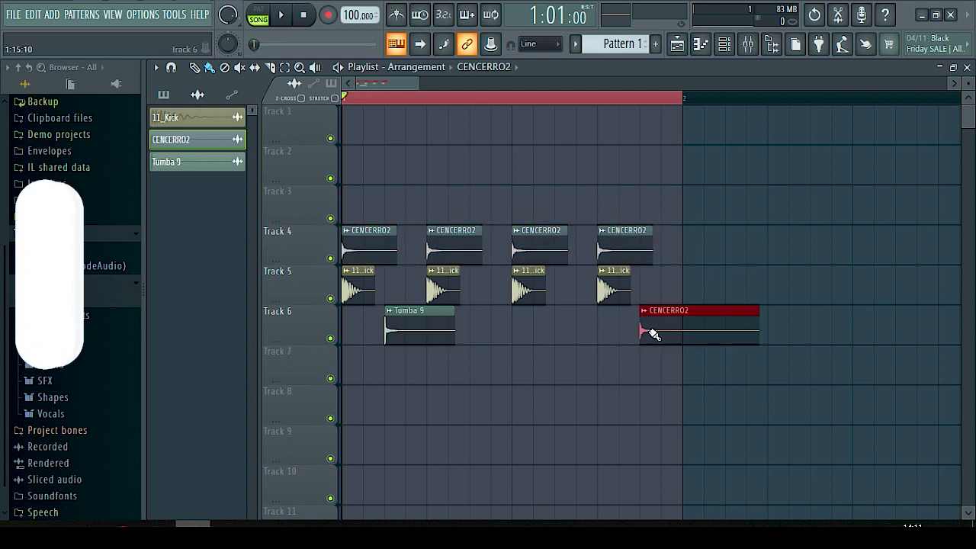
pyautogui.rightClick(654, 331)
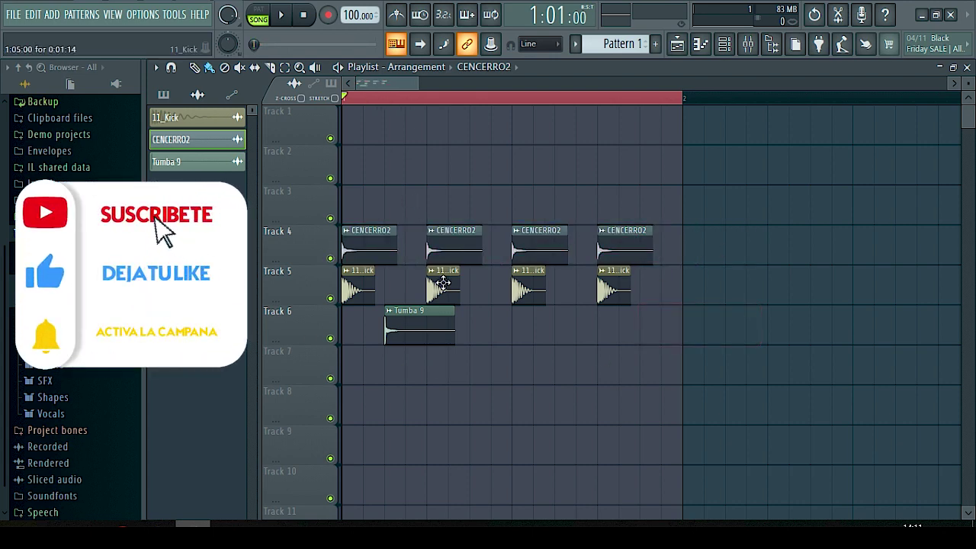
# Trim the Tumba 9 clip further and repeat it on Track 6 at steps 4, 7, 8, 11 and 12
pyautogui.moveTo(454, 326); pyautogui.dragTo(434, 327)
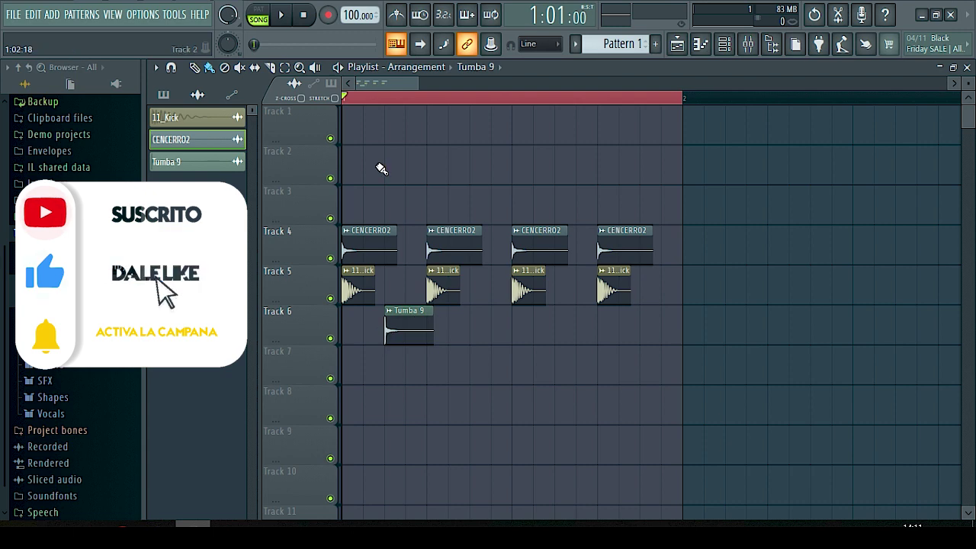
pyautogui.scroll(4, 357, 103)
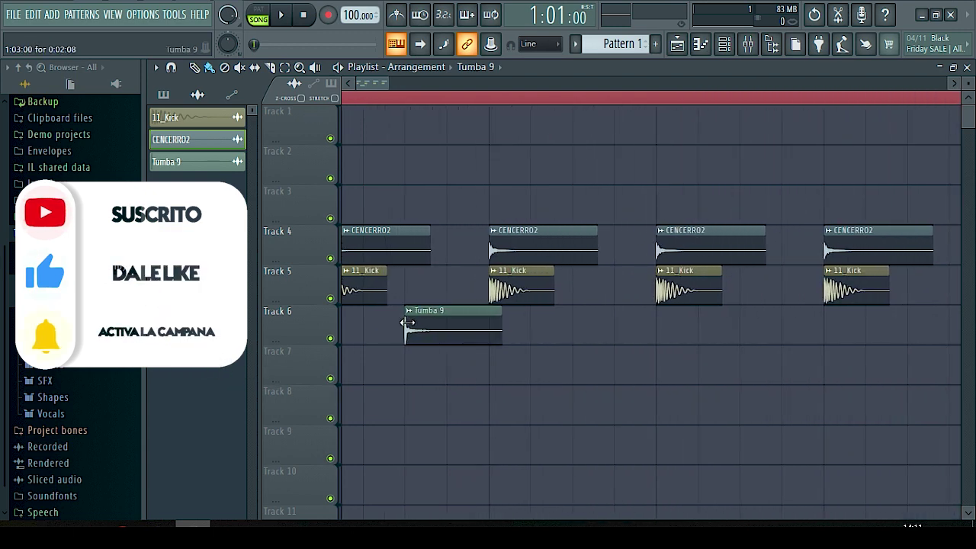
pyautogui.moveTo(453, 367); pyautogui.dragTo(471, 329)
pyautogui.moveTo(573, 372); pyautogui.dragTo(601, 331)
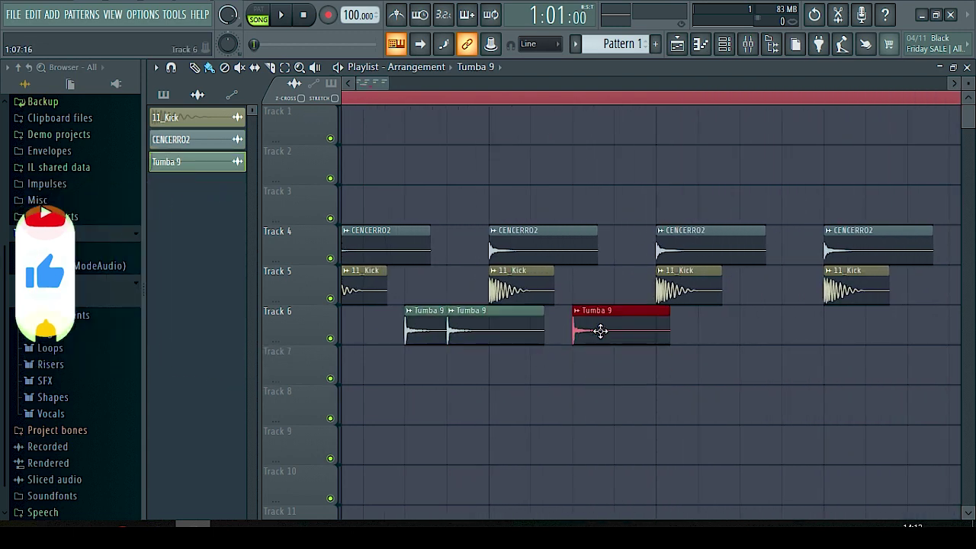
pyautogui.moveTo(648, 371); pyautogui.dragTo(648, 331)
pyautogui.moveTo(728, 369); pyautogui.dragTo(783, 331)
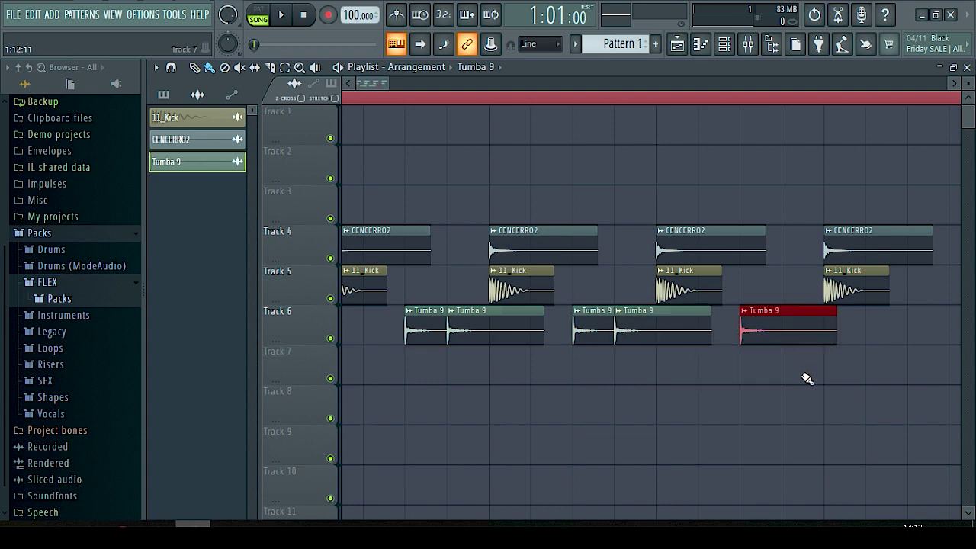
pyautogui.moveTo(808, 379); pyautogui.dragTo(816, 317)
# Complete the Track 6 pattern with Tumba 9 clips at steps 15 and 16 of the bar
pyautogui.scroll(-3, 682, 102)
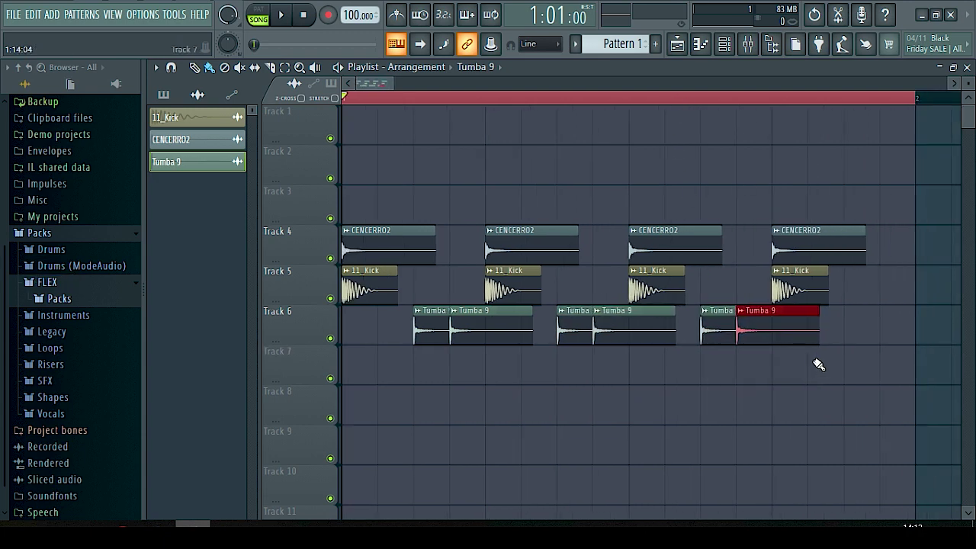
pyautogui.moveTo(819, 364); pyautogui.dragTo(852, 327)
pyautogui.click(882, 374)
pyautogui.moveTo(882, 374); pyautogui.dragTo(871, 332)
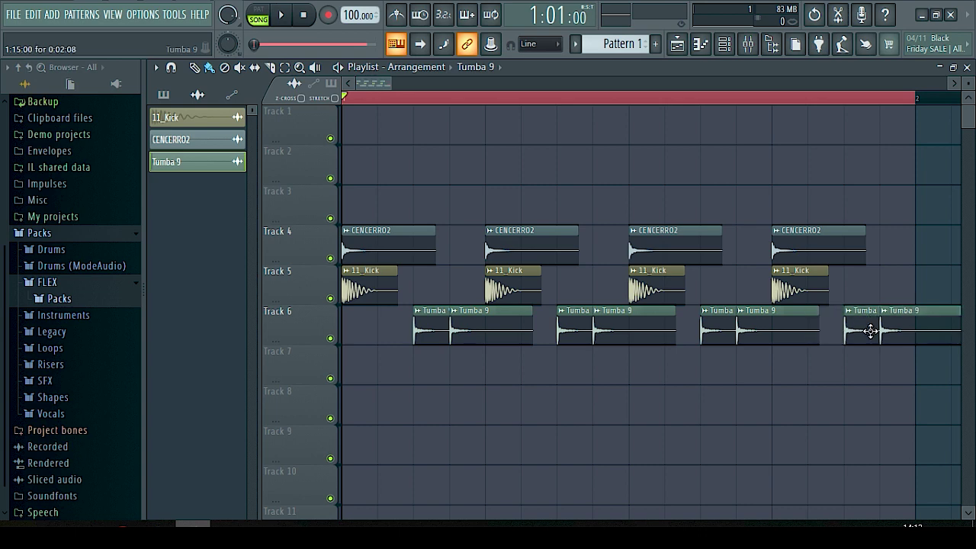
# Route Tumba 9 to mixer track 7 at a lowered level and load Fruity parametric EQ 2 in its first effect slot
pyautogui.doubleClick(491, 337)
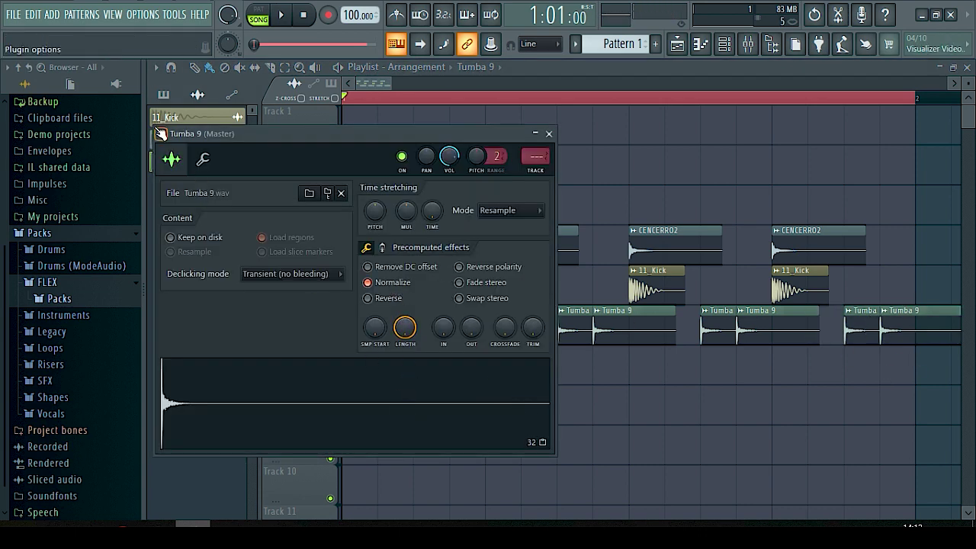
pyautogui.click(161, 134)
pyautogui.click(427, 182)
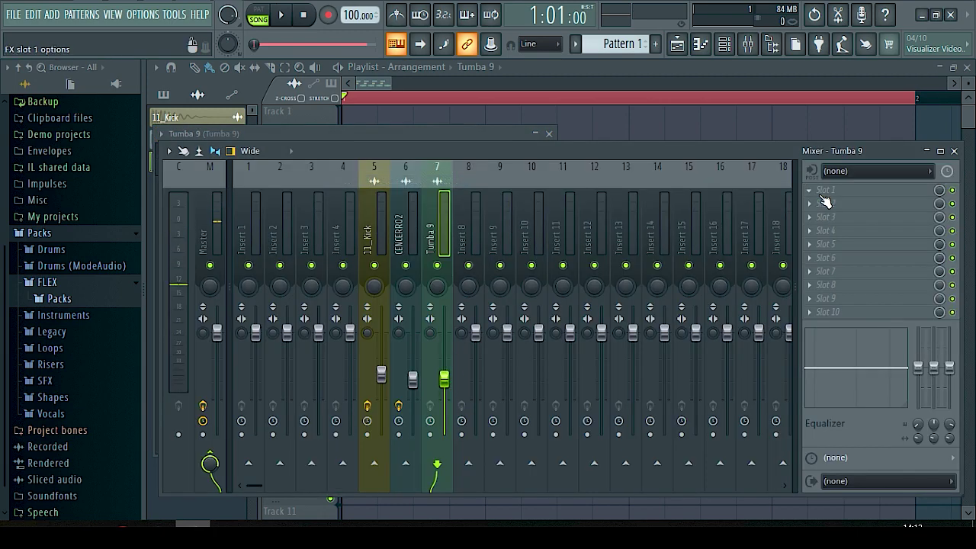
pyautogui.click(825, 202)
pyautogui.click(571, 487)
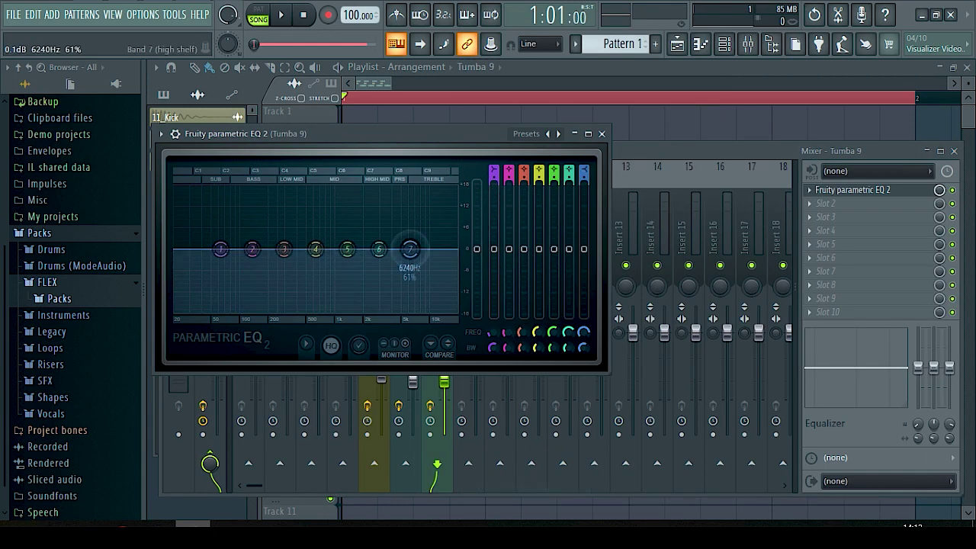
# Slightly raise equalizer bands 6 and 7, lower band 1, narrow and slightly lower band 4, and close the plugin
pyautogui.moveTo(409, 249); pyautogui.dragTo(403, 243)
pyautogui.moveTo(220, 249); pyautogui.dragTo(223, 264)
pyautogui.press('q')
pyautogui.press('q')
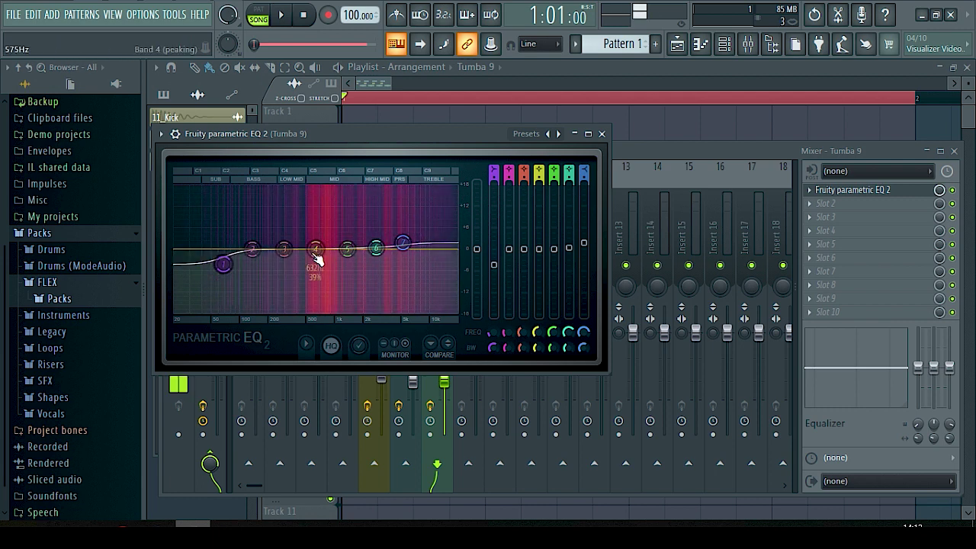
pyautogui.scroll(-8, 316, 256)
pyautogui.moveTo(317, 256)
pyautogui.mouseDown()
pyautogui.moveTo(316, 285)
pyautogui.moveTo(313, 255)
pyautogui.mouseUp()
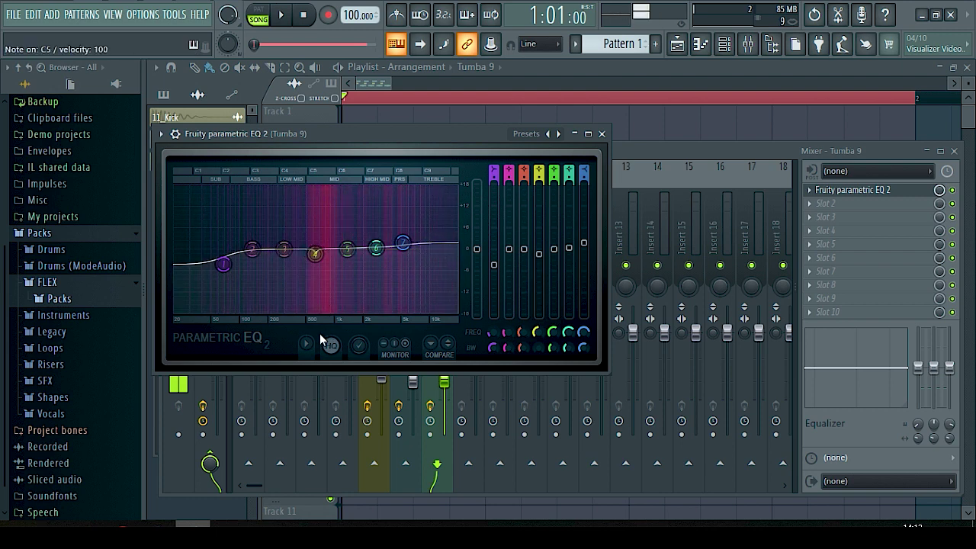
pyautogui.click(601, 133)
# Play the loop to check the kick, cowbell and tumba together, then stop playback and close the mixer
pyautogui.press('space')
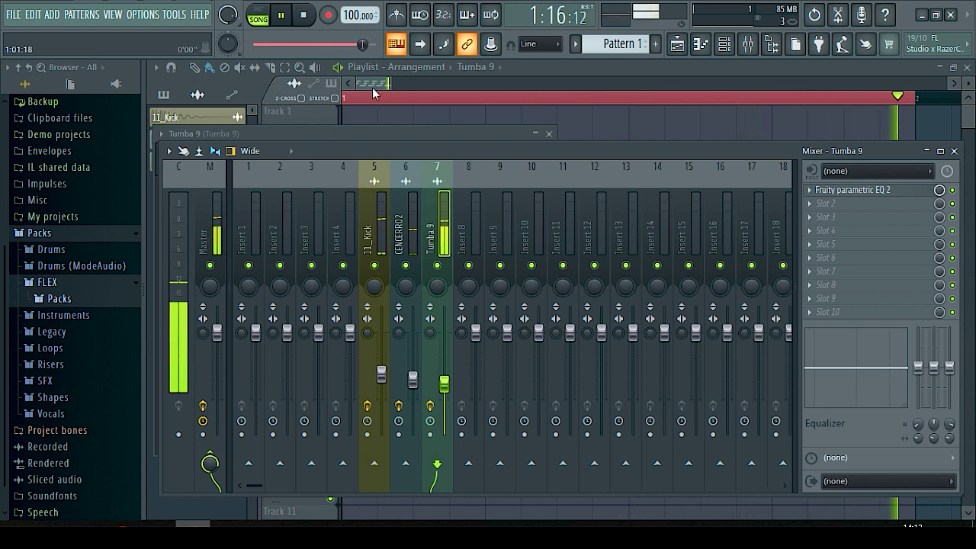
pyautogui.click(246, 107)
pyautogui.press('space')
pyautogui.scroll(-1, 410, 112)
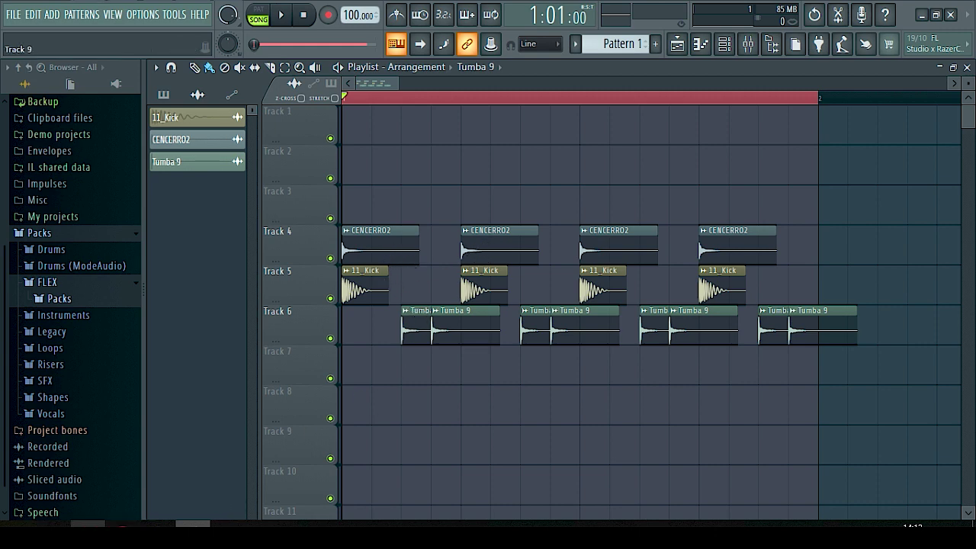
pyautogui.click(87, 524)
pyautogui.click(589, 252)
pyautogui.doubleClick(594, 235)
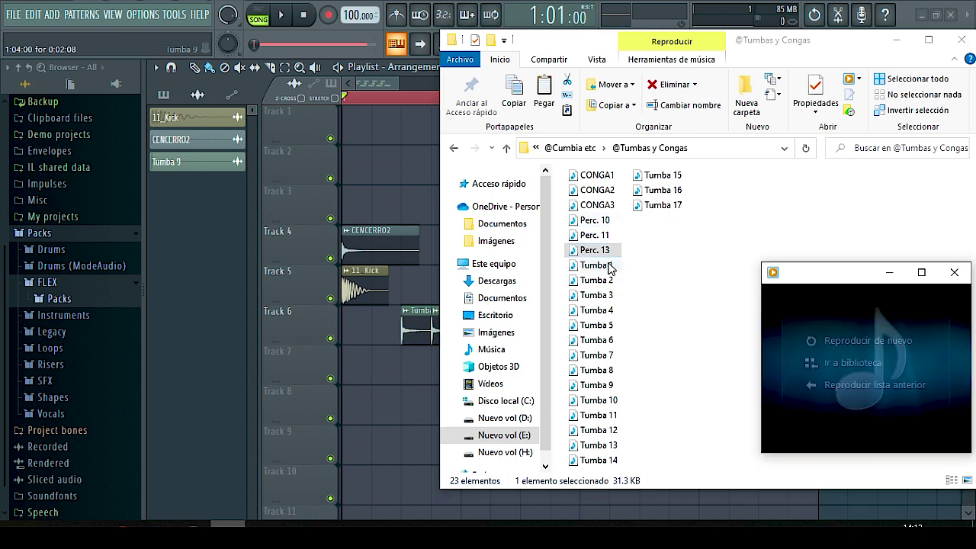
pyautogui.doubleClick(599, 233)
pyautogui.doubleClick(600, 223)
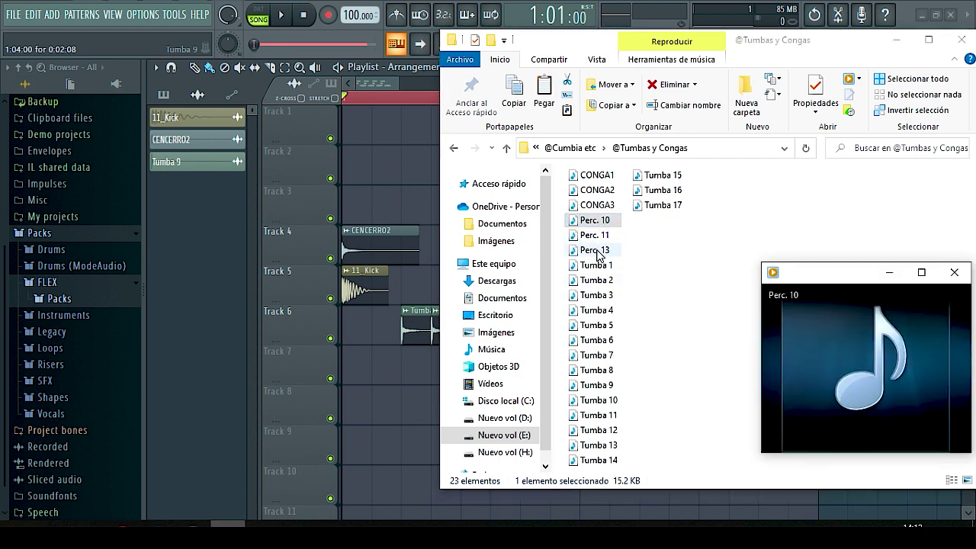
pyautogui.doubleClick(598, 237)
pyautogui.doubleClick(596, 250)
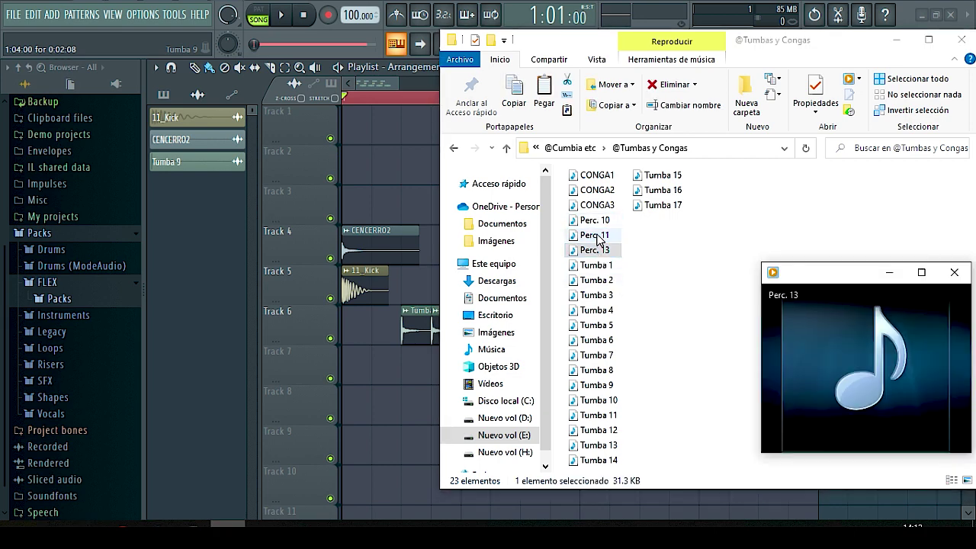
pyautogui.doubleClick(597, 235)
pyautogui.doubleClick(601, 205)
pyautogui.doubleClick(597, 235)
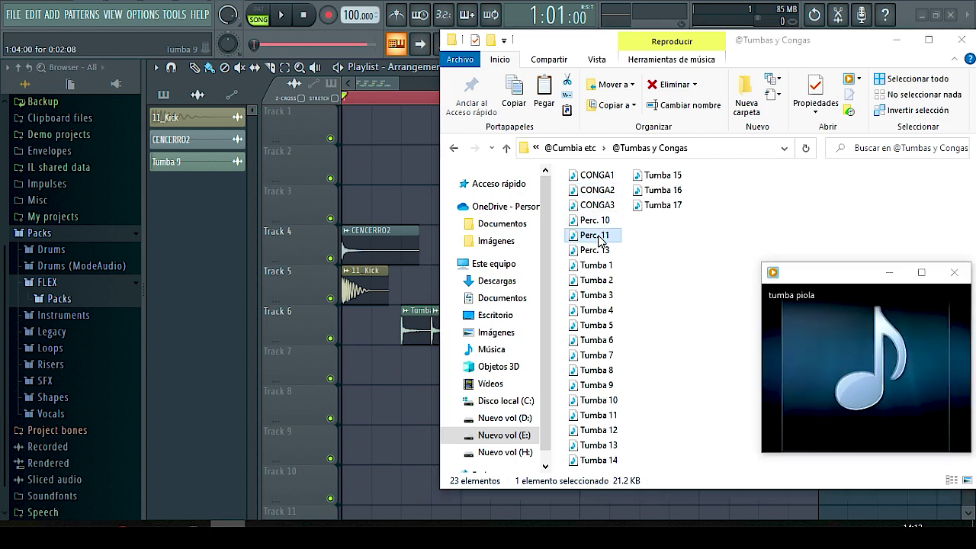
# Add the Perc. 11 sample to Track 7 with clips at steps 3, 7, 11 and 15 of the bar
pyautogui.moveTo(624, 243); pyautogui.dragTo(432, 366)
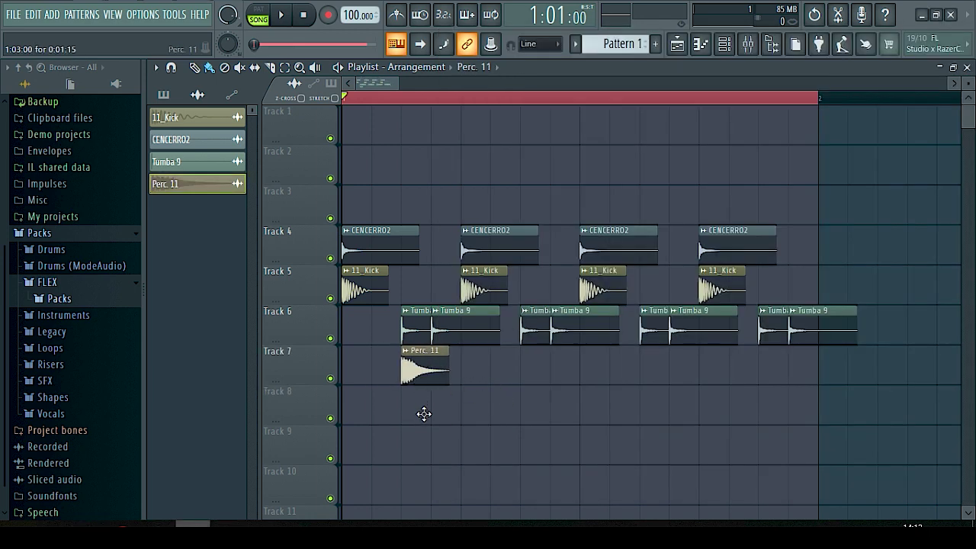
pyautogui.click(530, 374)
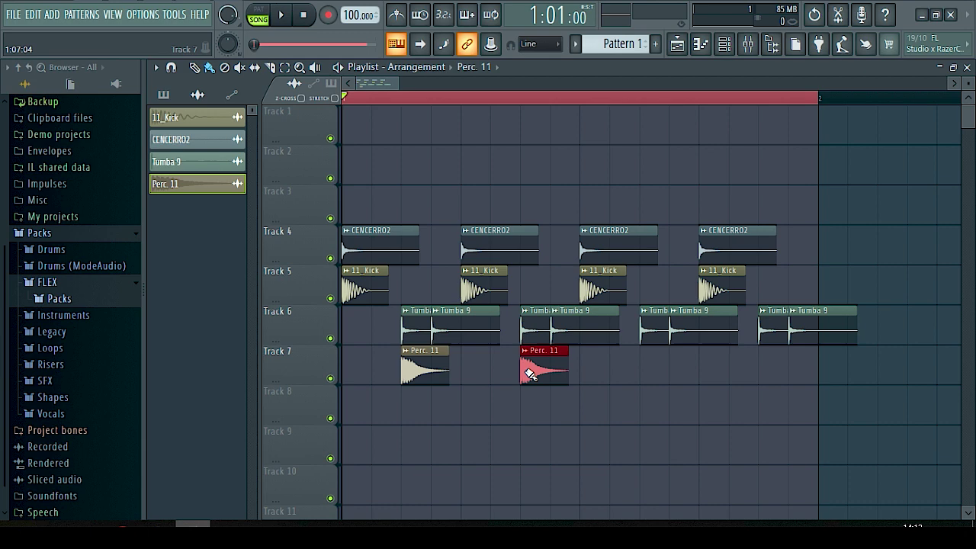
pyautogui.click(641, 377)
pyautogui.click(762, 377)
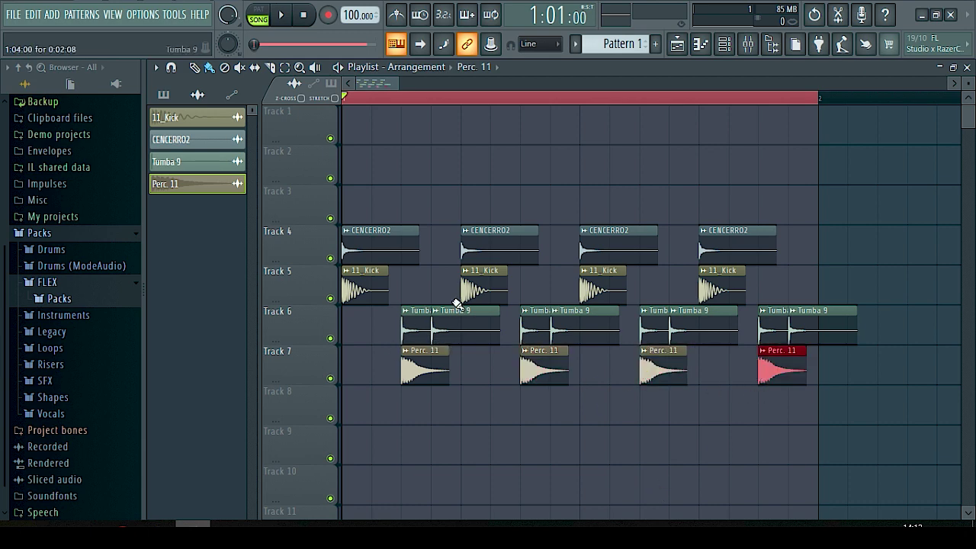
# Route Perc. 11 to a free mixer track at a lowered level and load Fruity parametric EQ 2 in its first effect slot
pyautogui.scroll(4, 343, 107)
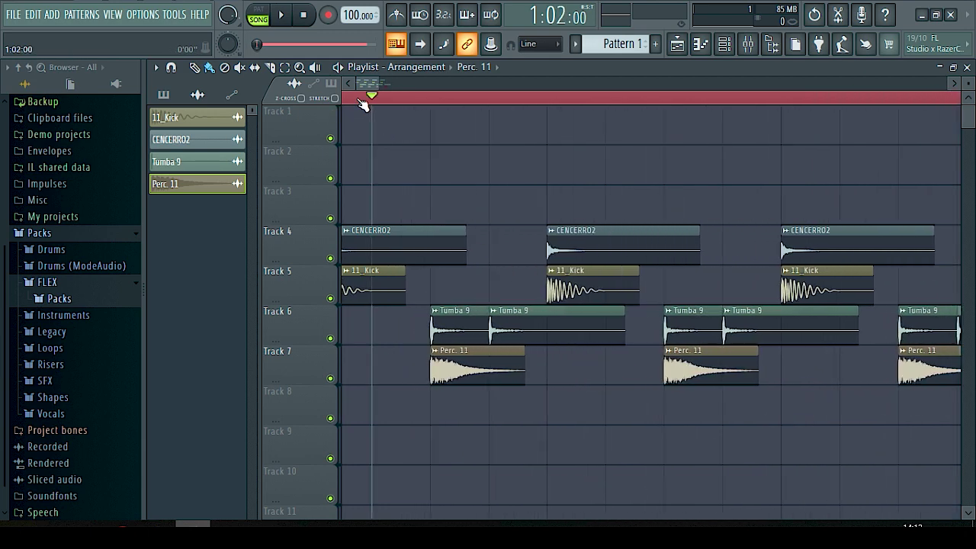
pyautogui.doubleClick(497, 378)
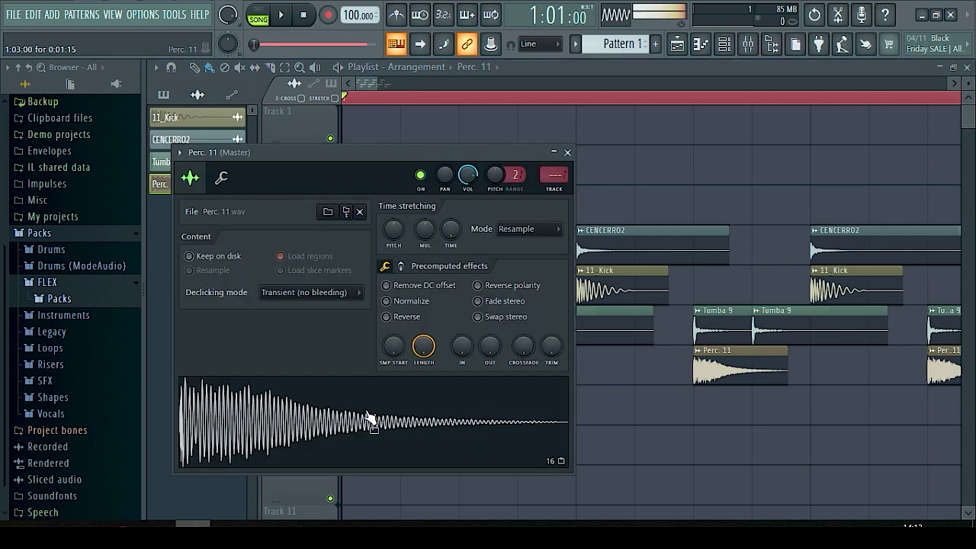
pyautogui.click(179, 152)
pyautogui.moveTo(251, 170)
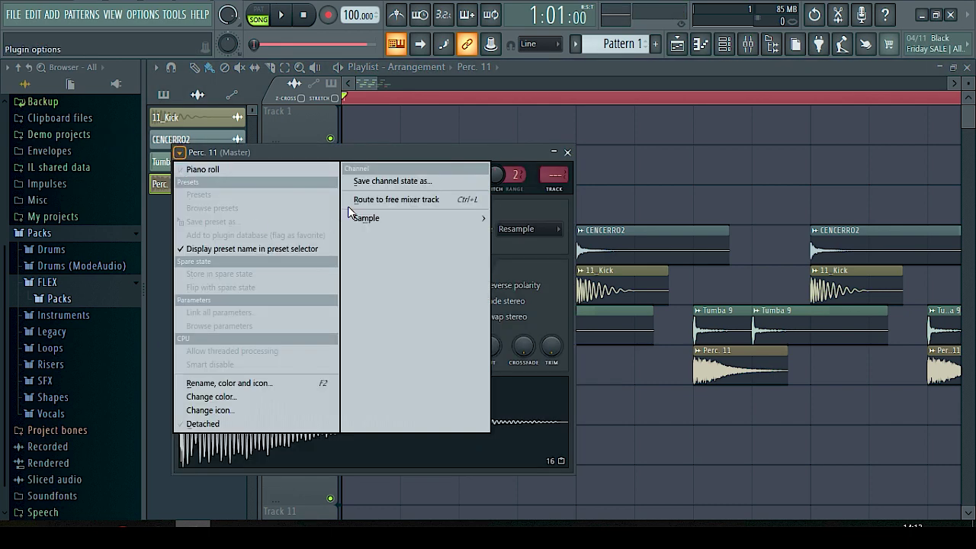
pyautogui.click(416, 200)
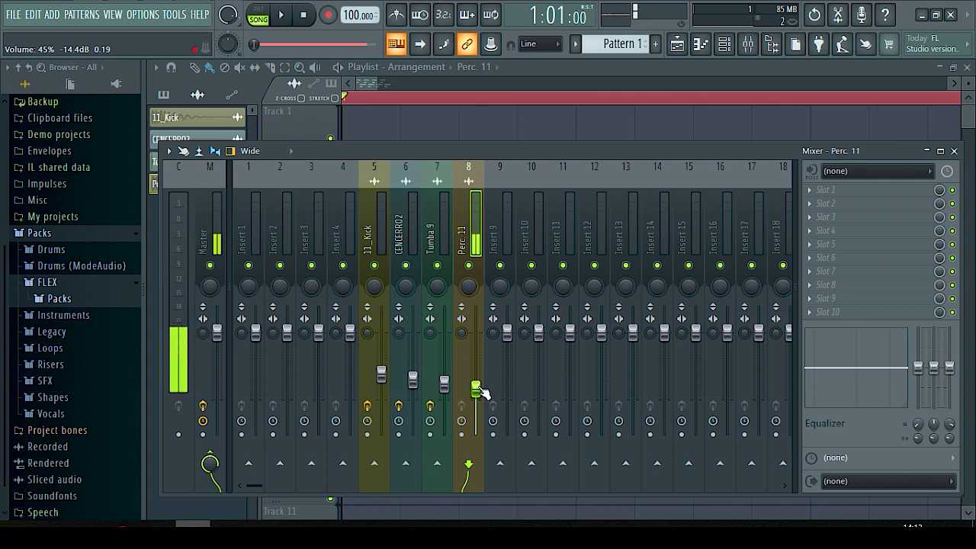
pyautogui.click(822, 191)
pyautogui.click(551, 487)
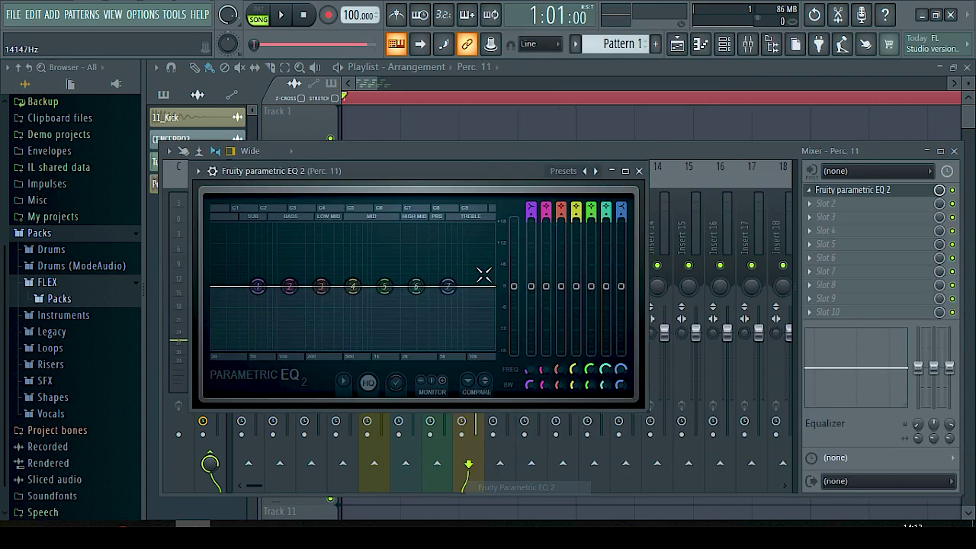
# Slightly lower equalizer bands 7 and 1, move band 4 down in gain and frequency, adjust its width, and close the plugin
pyautogui.press('q')
pyautogui.press('q')
pyautogui.press('q')
pyautogui.press('q')
pyautogui.moveTo(445, 281); pyautogui.dragTo(441, 294)
pyautogui.press('q')
pyautogui.moveTo(258, 287); pyautogui.dragTo(257, 293)
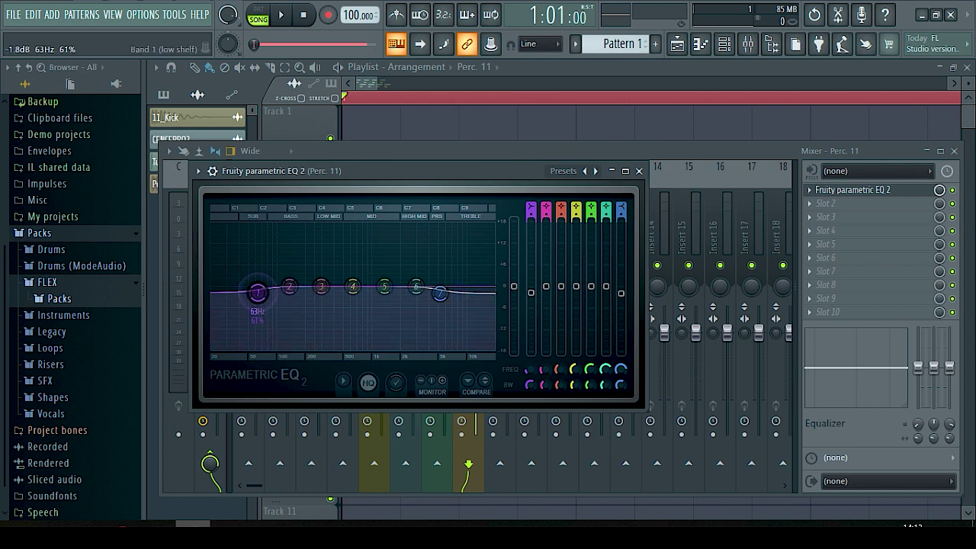
pyautogui.moveTo(353, 287); pyautogui.dragTo(329, 306)
pyautogui.scroll(-5, 331, 298)
pyautogui.click(639, 171)
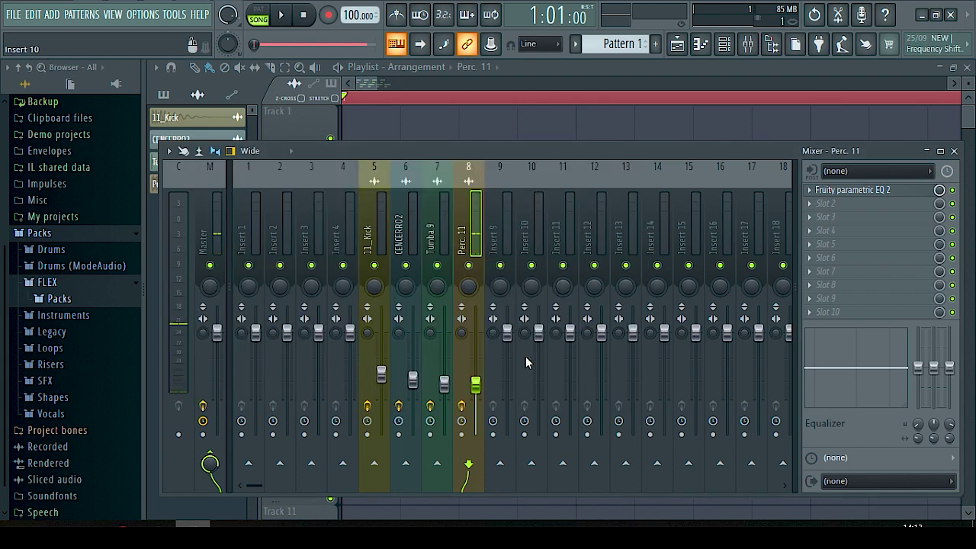
# Play the loop with the Perc. 11 layer, close the mixer, check the full pattern in the playlist, and stop playback
pyautogui.press('space')
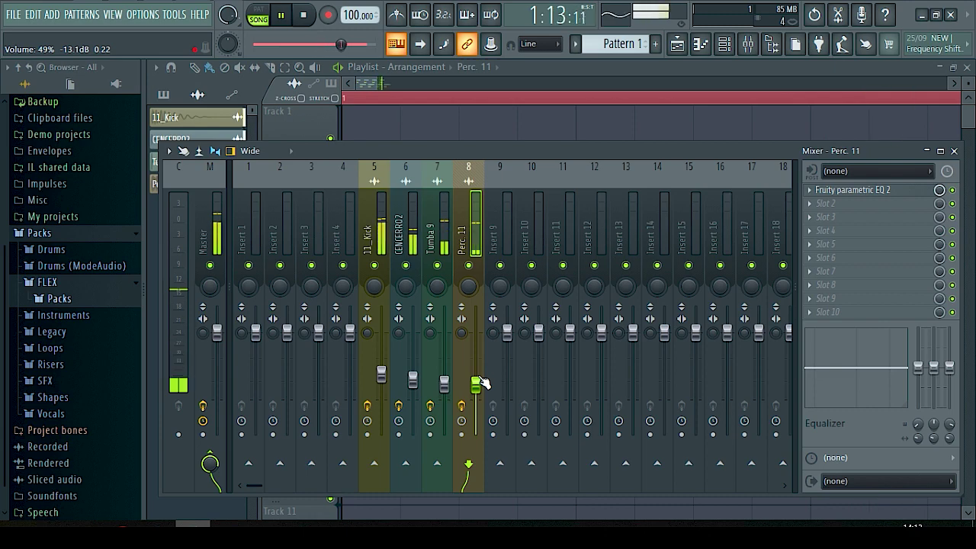
pyautogui.press('space')
pyautogui.press('F9')
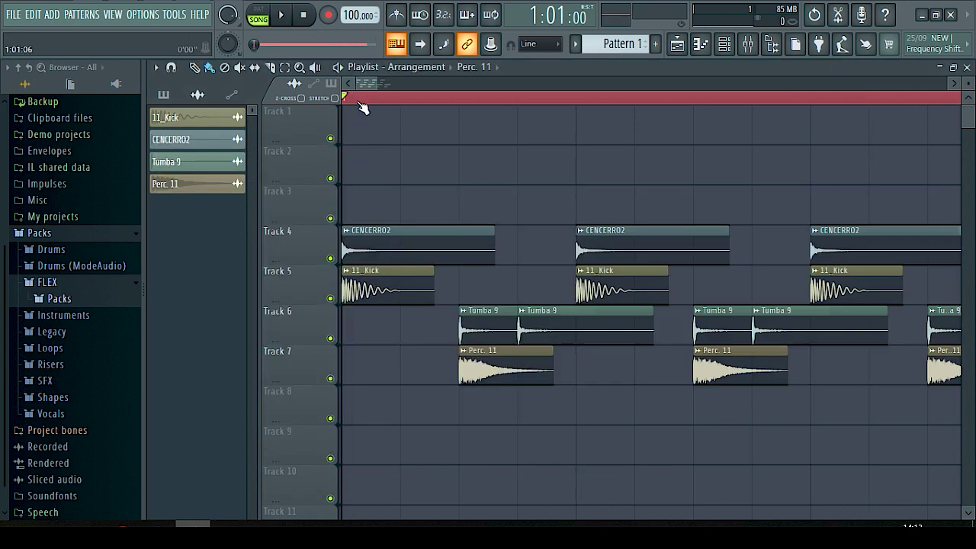
pyautogui.scroll(-3, 362, 107)
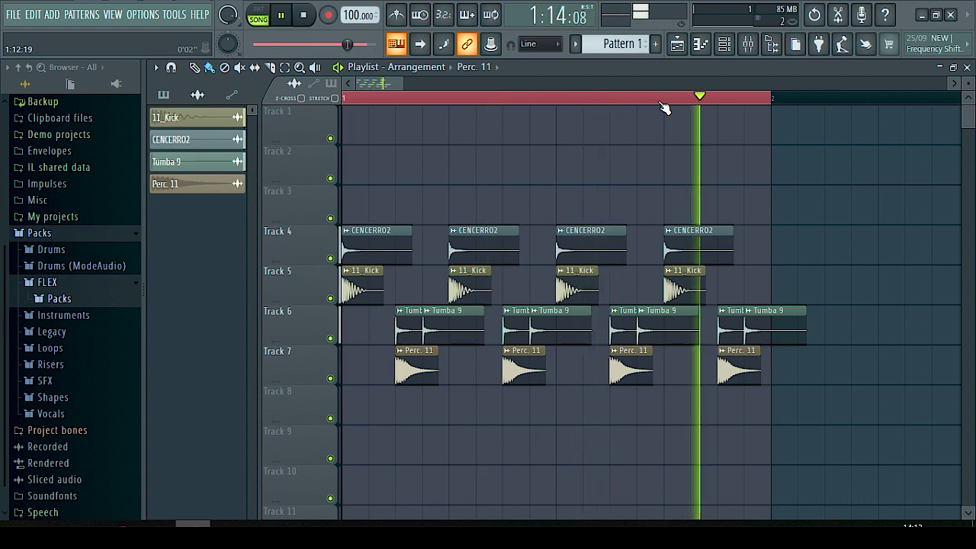
pyautogui.press('space')
pyautogui.scroll(-1, 664, 105)
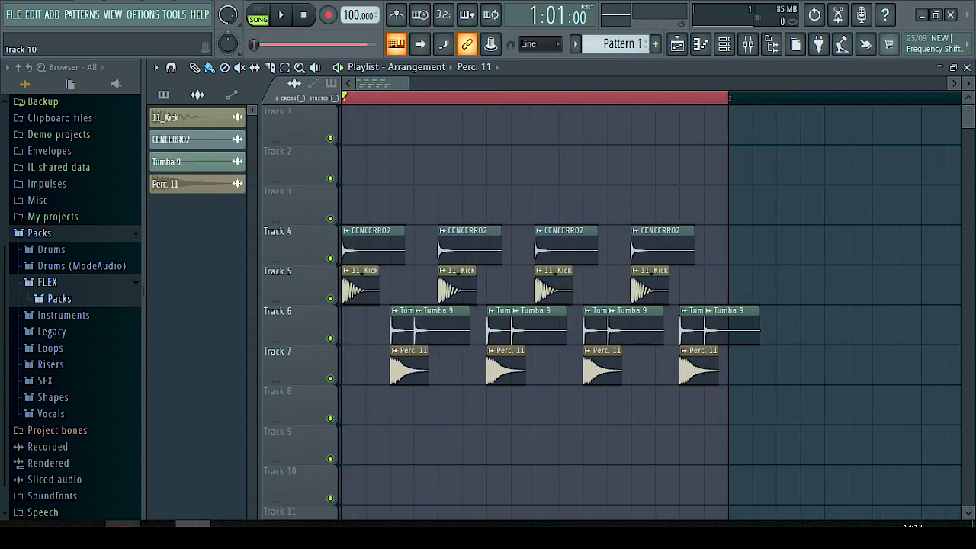
pyautogui.hotkey('alt', 'Tab')
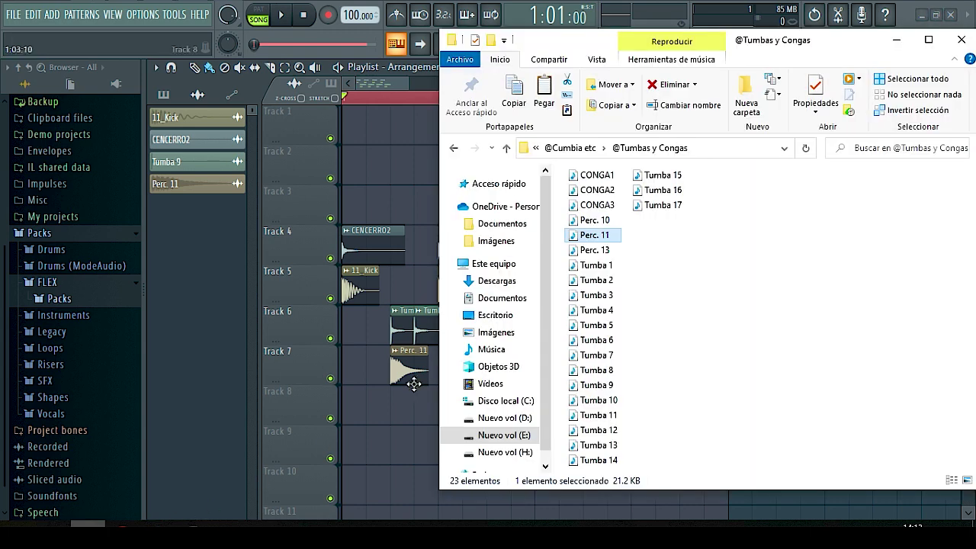
pyautogui.click(748, 280)
pyautogui.click(309, 368)
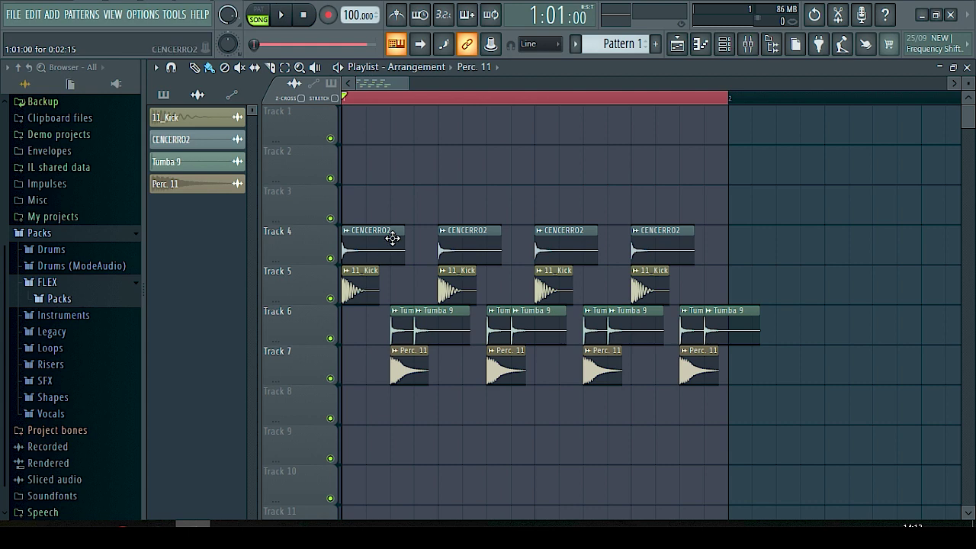
pyautogui.click(87, 524)
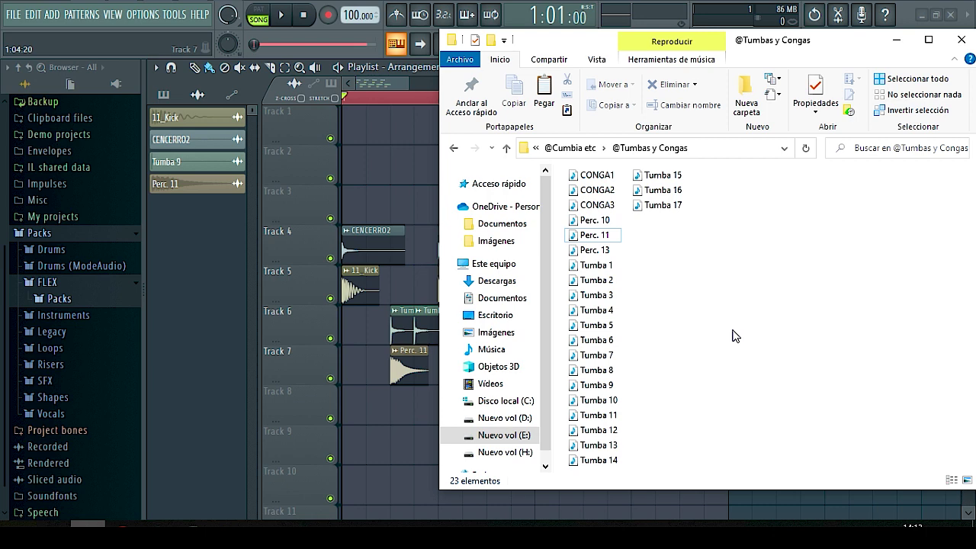
pyautogui.press('BackSpace')
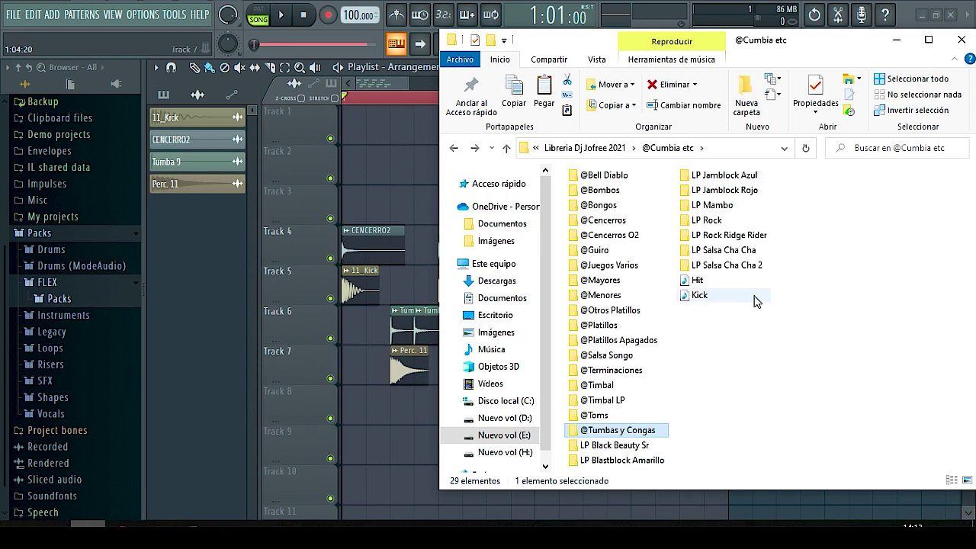
pyautogui.click(907, 151)
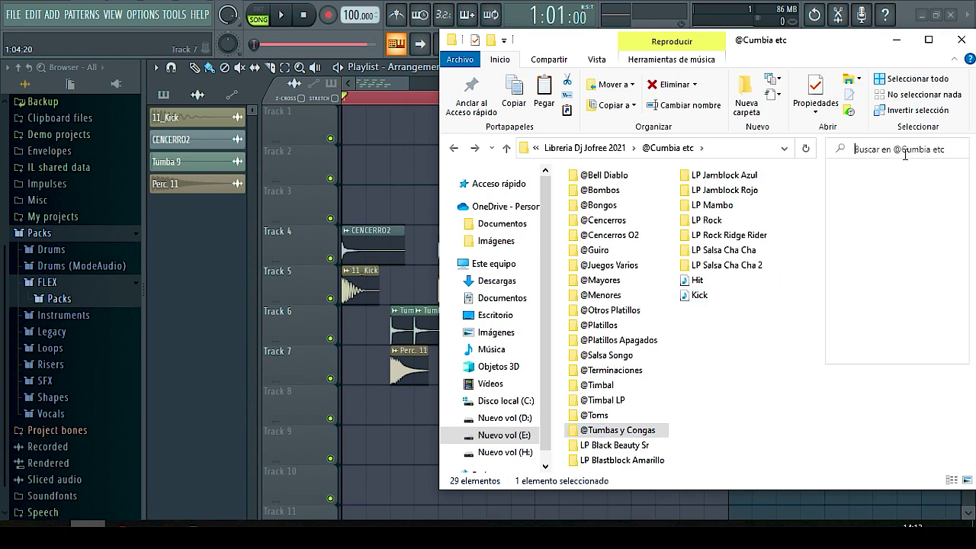
pyautogui.write('GUIRO')
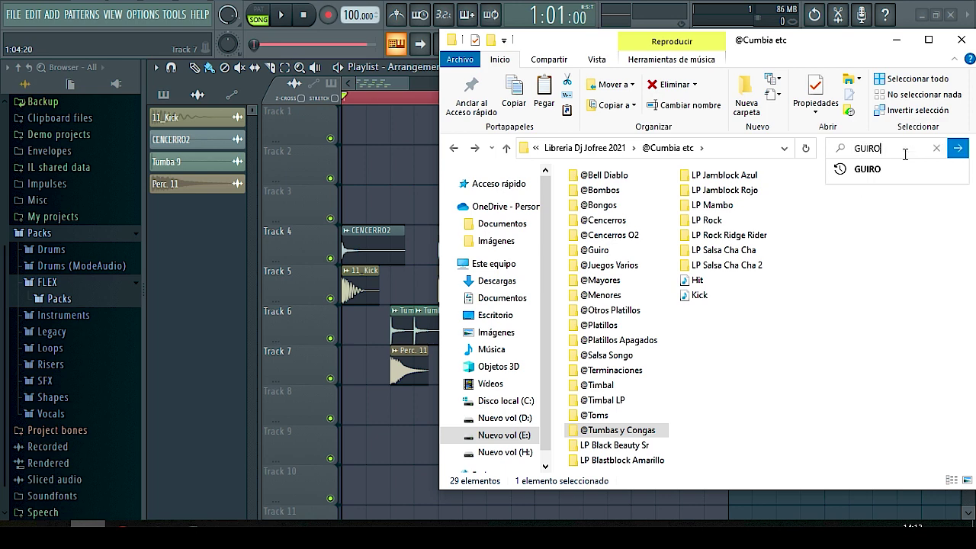
pyautogui.press('Return')
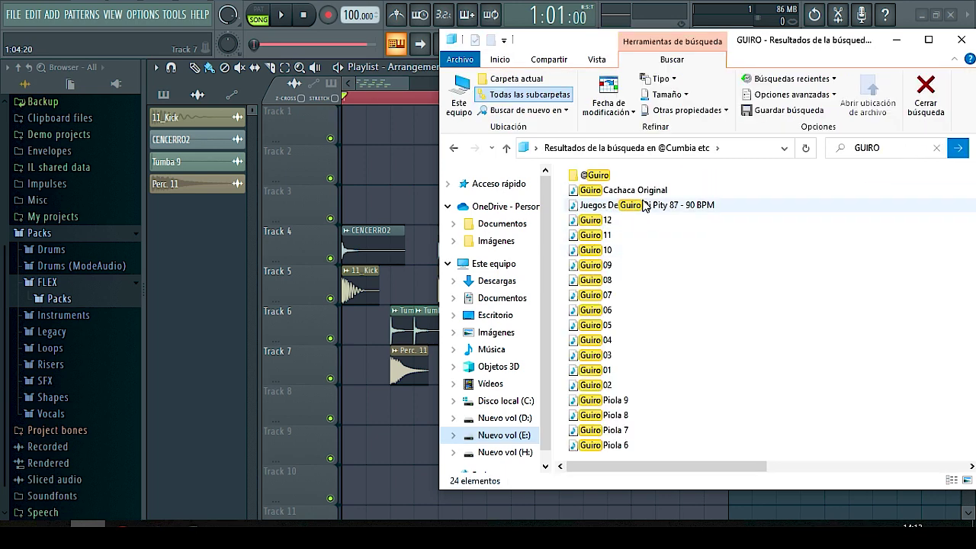
# Audition Guiro Cachaca Original, the guiro sample set, Guiro 12 and Guiro 11, then close the media player
pyautogui.doubleClick(636, 191)
pyautogui.doubleClick(628, 206)
pyautogui.doubleClick(627, 222)
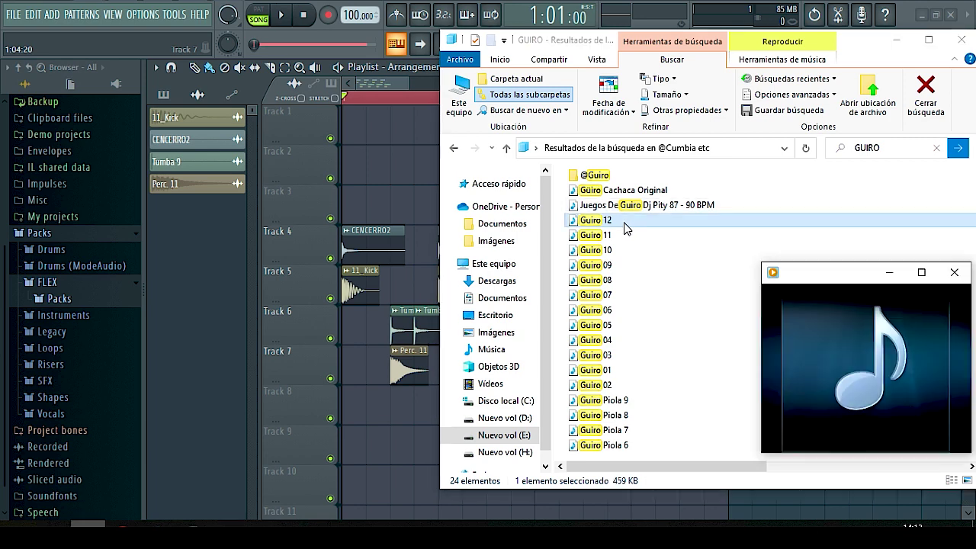
pyautogui.doubleClick(599, 235)
pyautogui.click(954, 272)
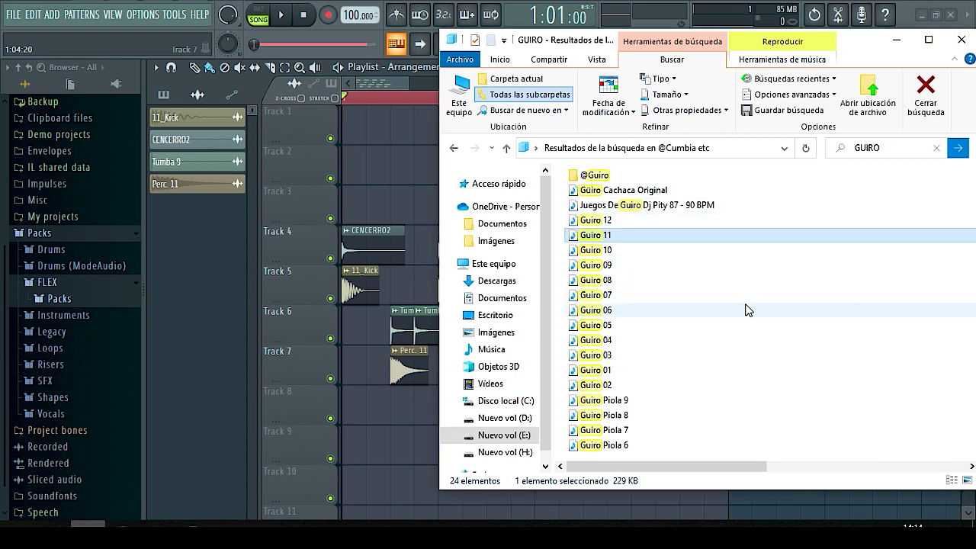
# Go up to the parent sample library folder and search all of it for GUIRO
pyautogui.press('BackSpace')
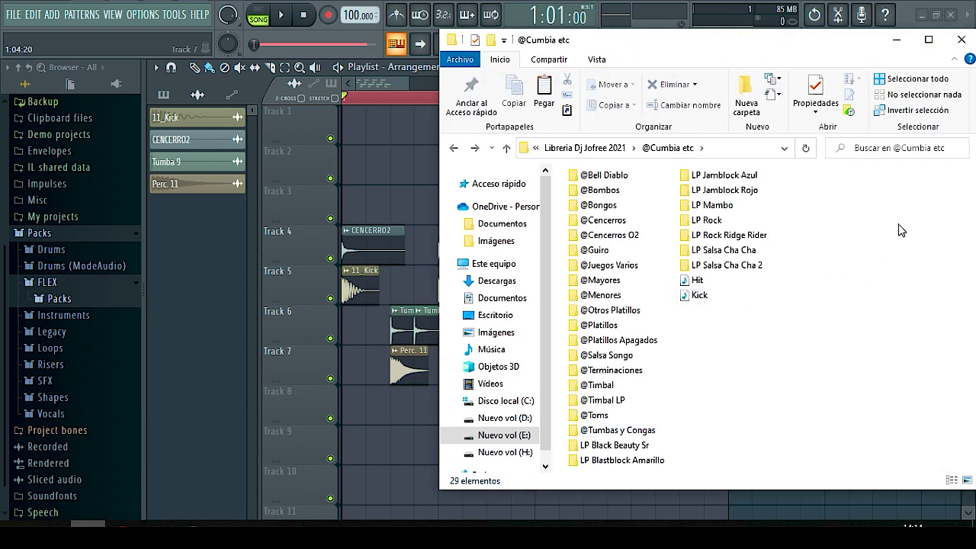
pyautogui.press('BackSpace')
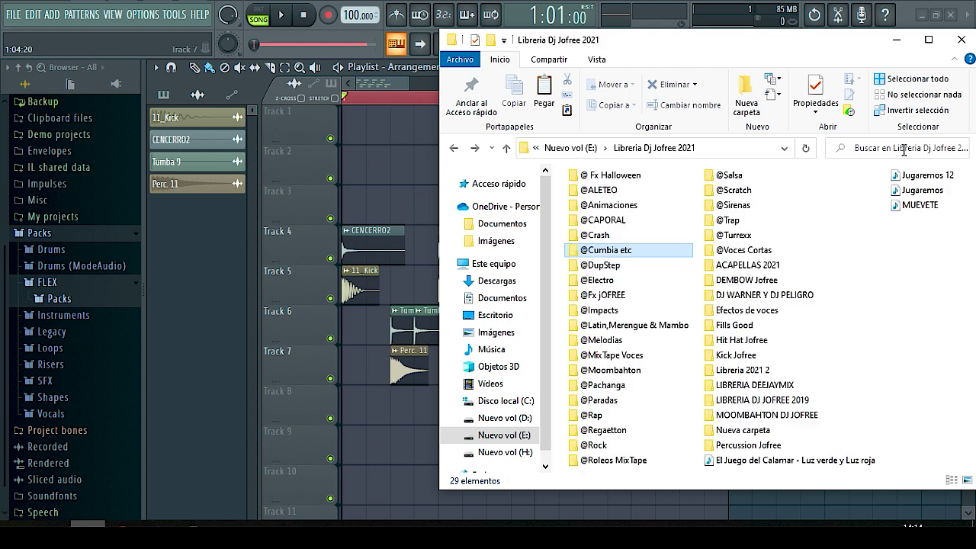
pyautogui.click(904, 149)
pyautogui.click(908, 164)
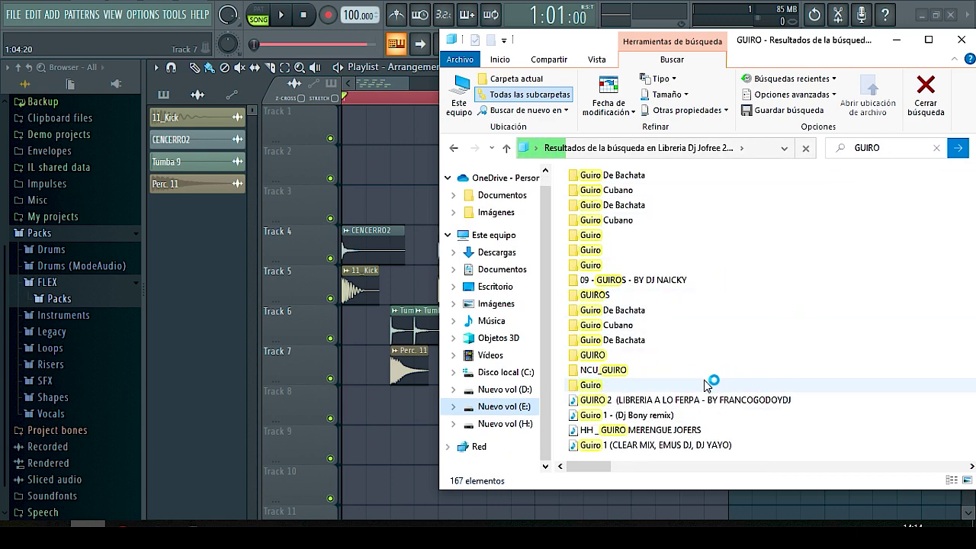
# Audition Guiro 2, Guiro 1, the Cuban Guiro scrapes and GUIRO M from the GUIRO search results
pyautogui.click(672, 451)
pyautogui.doubleClick(672, 450)
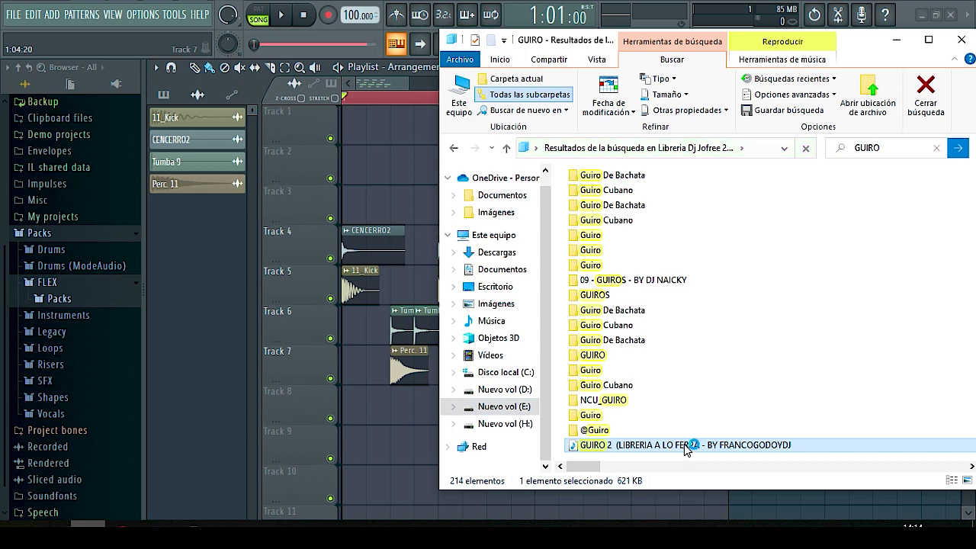
pyautogui.click(683, 434)
pyautogui.scroll(-6, 682, 434)
pyautogui.doubleClick(605, 193)
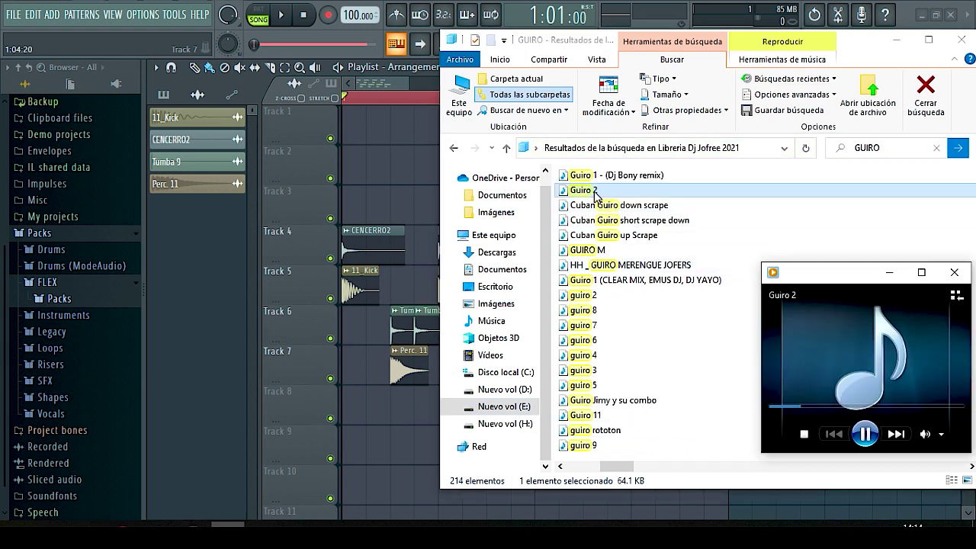
pyautogui.doubleClick(601, 177)
pyautogui.click(605, 208)
pyautogui.doubleClick(607, 221)
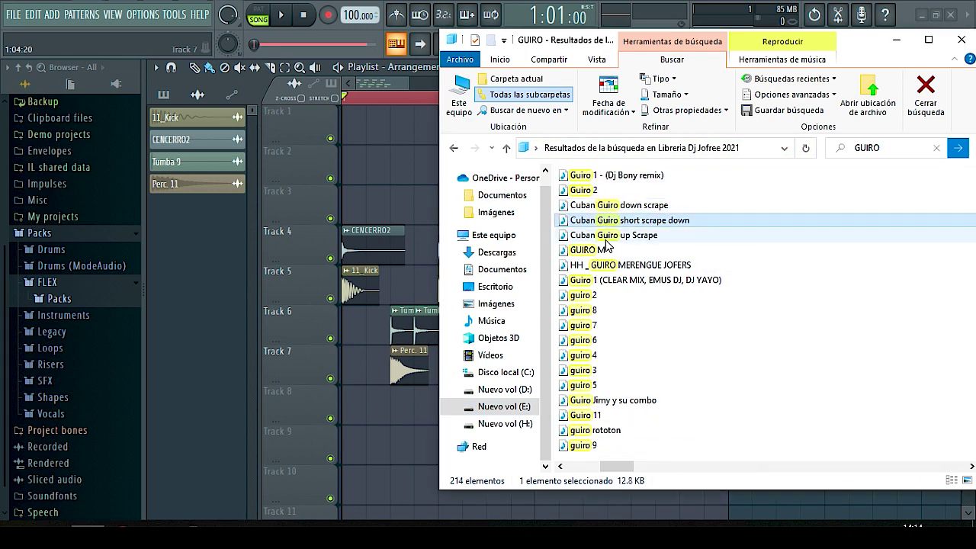
pyautogui.doubleClick(605, 236)
pyautogui.doubleClick(603, 251)
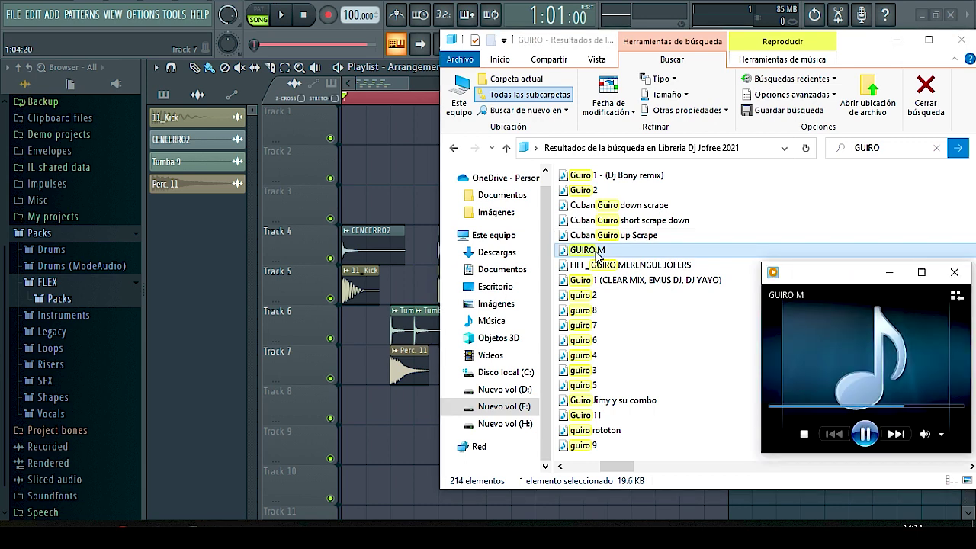
# Compare guiro 8 and Guiro 2 with GUIRO M by playing them in turn
pyautogui.doubleClick(589, 296)
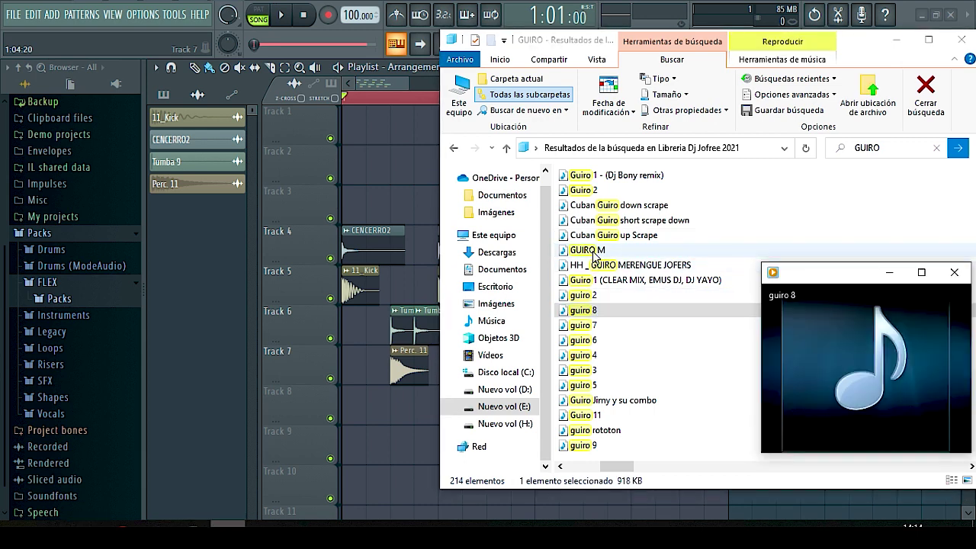
pyautogui.doubleClick(595, 252)
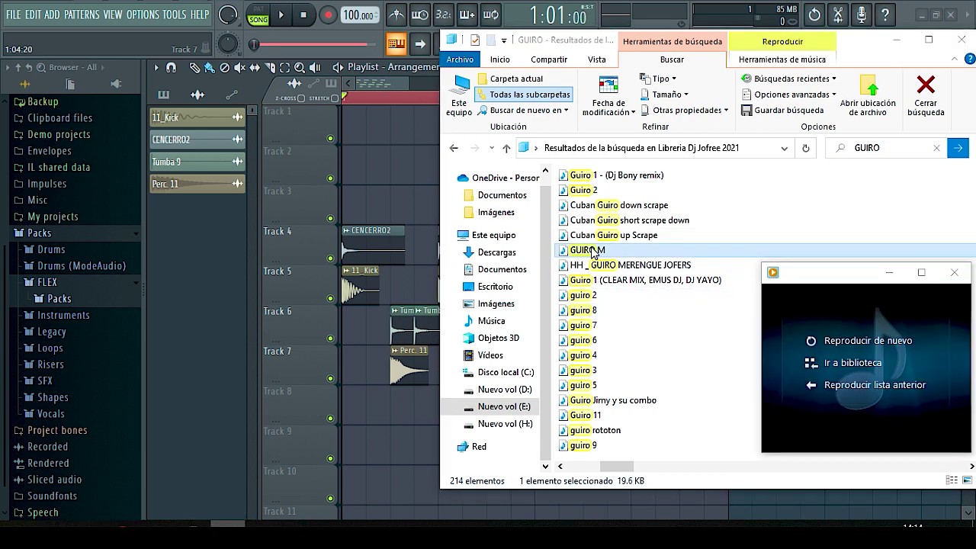
pyautogui.doubleClick(584, 190)
pyautogui.doubleClick(593, 252)
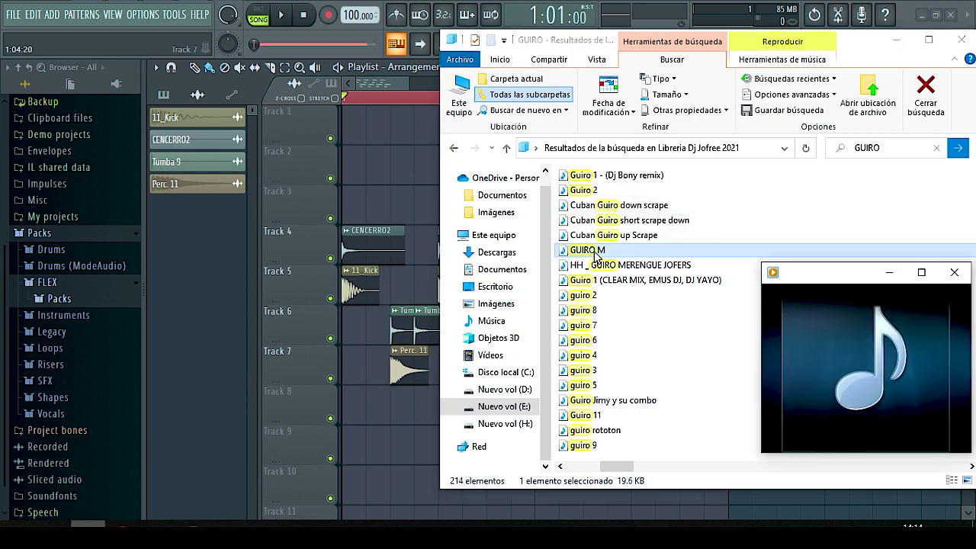
# Place GUIRO M at the start of Track 8 and add hits under both first Tumba 9 clips, the second kick and the second Perc. 11
pyautogui.moveTo(593, 253); pyautogui.dragTo(348, 412)
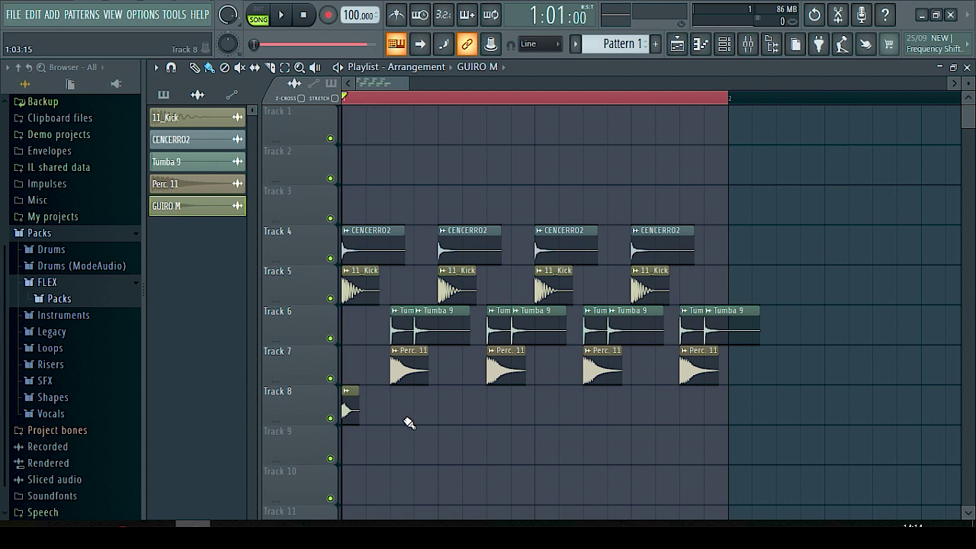
pyautogui.click(397, 413)
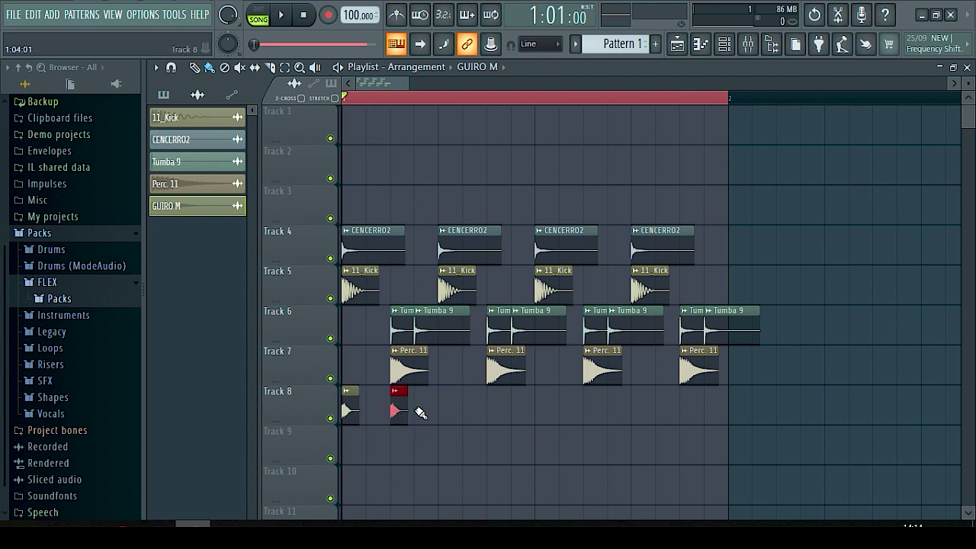
pyautogui.scroll(3, 360, 106)
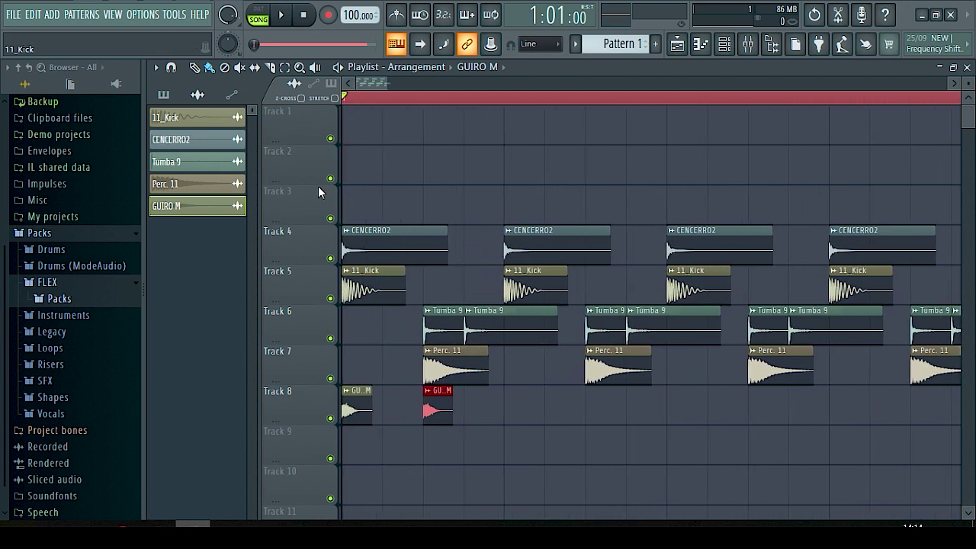
pyautogui.click(467, 412)
pyautogui.click(594, 412)
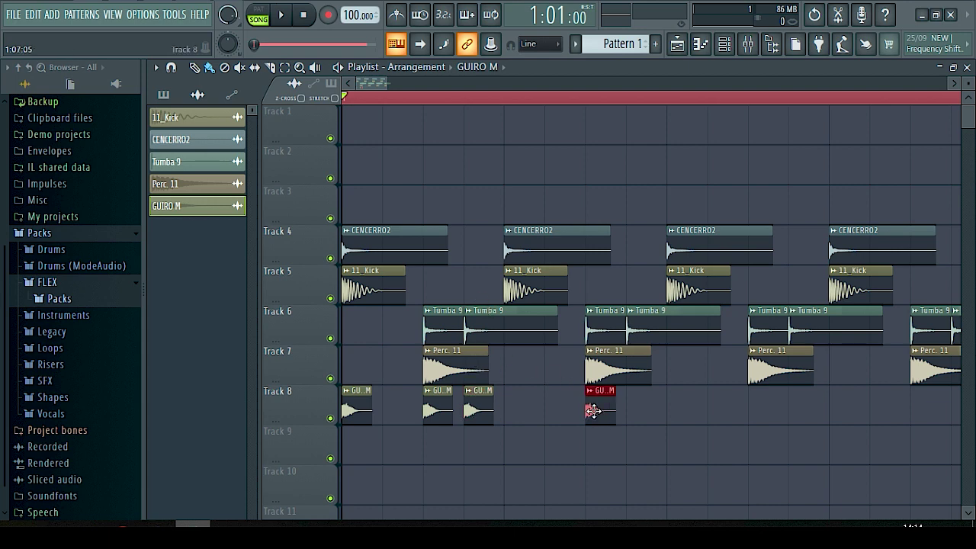
pyautogui.click(520, 410)
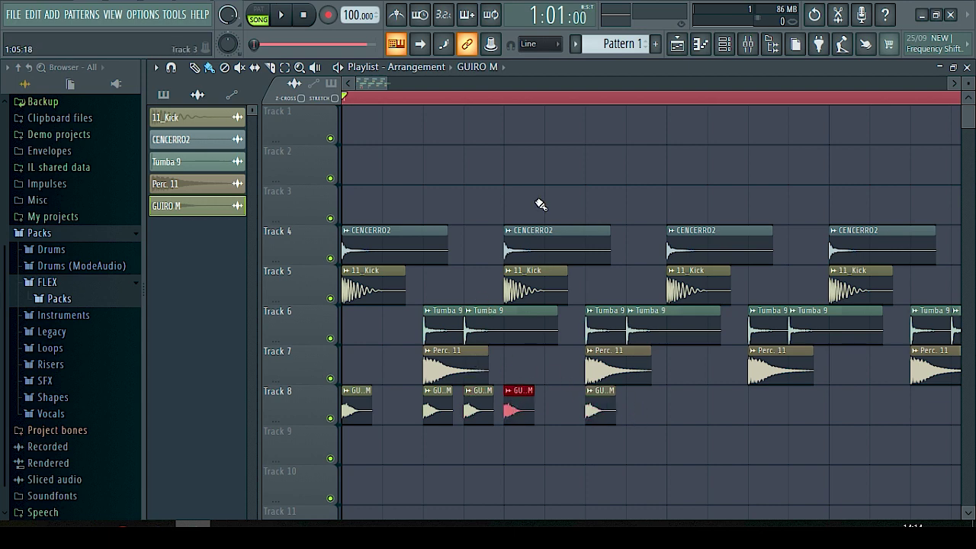
# Continue the GUIRO M pattern on Track 8 to the bar's end, with hits under the remaining Tumba 9 clips and the third and fourth kicks
pyautogui.click(680, 412)
pyautogui.click(639, 411)
pyautogui.click(749, 411)
pyautogui.click(793, 410)
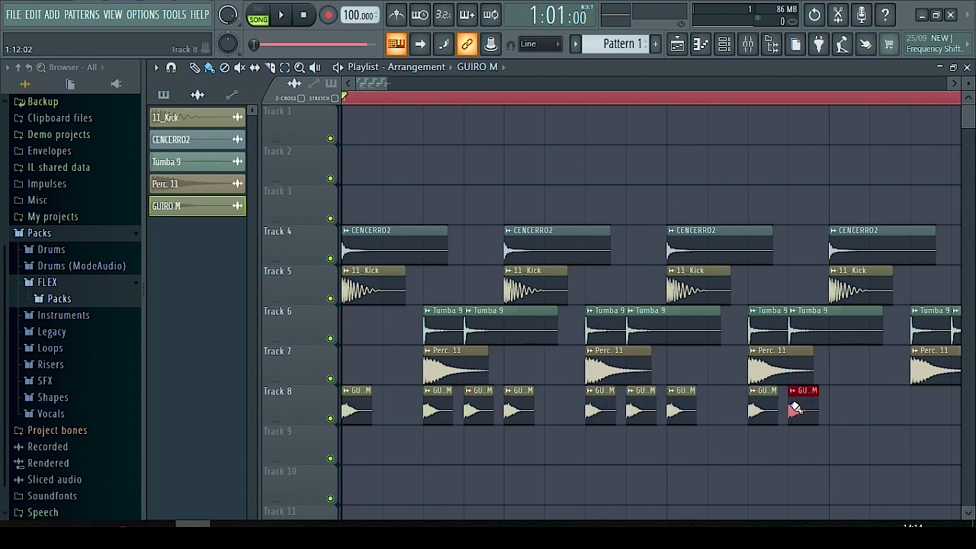
pyautogui.click(836, 410)
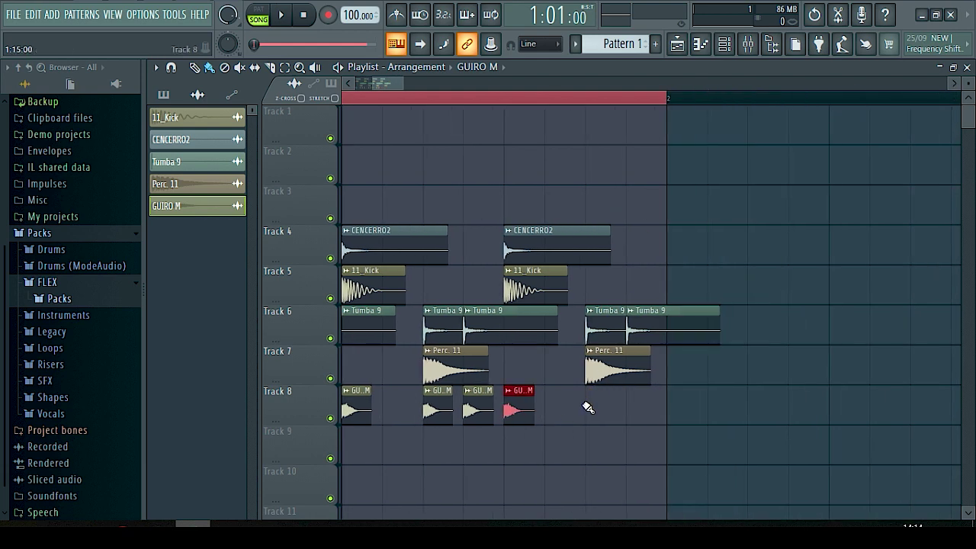
pyautogui.click(593, 410)
pyautogui.click(632, 412)
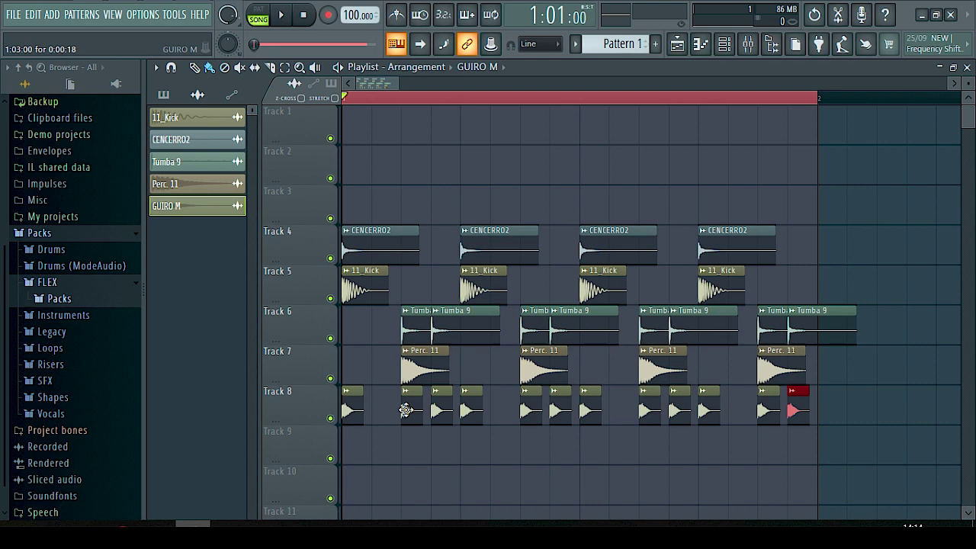
# Route the GUIRO M channel to a free mixer track and lower that track's volume fader to about the level of the other percussion
pyautogui.doubleClick(406, 410)
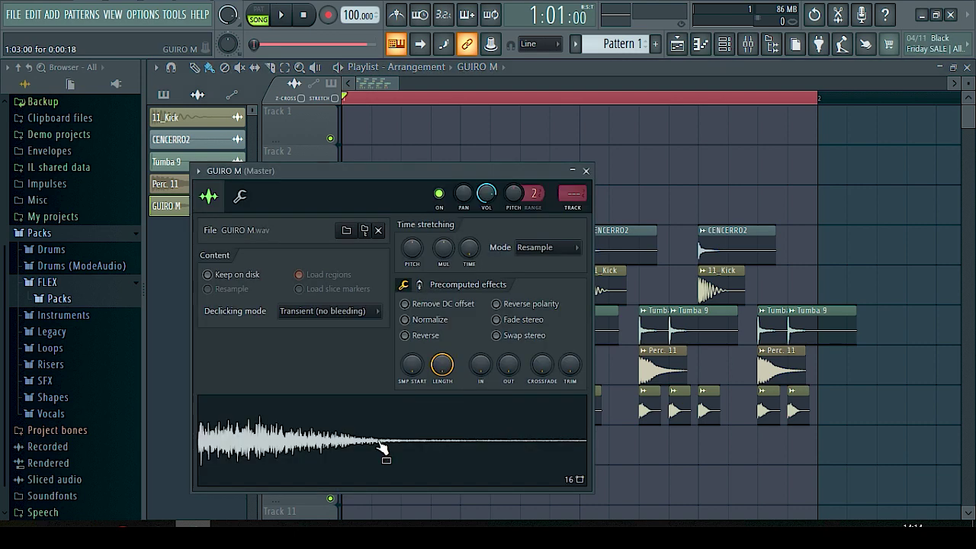
pyautogui.click(197, 171)
pyautogui.moveTo(252, 192)
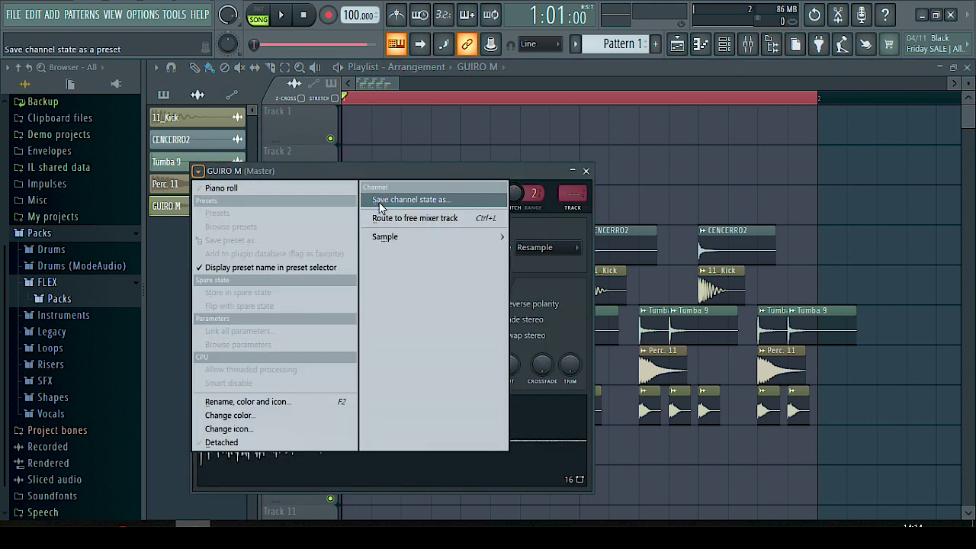
pyautogui.click(404, 221)
pyautogui.moveTo(508, 332); pyautogui.dragTo(509, 375)
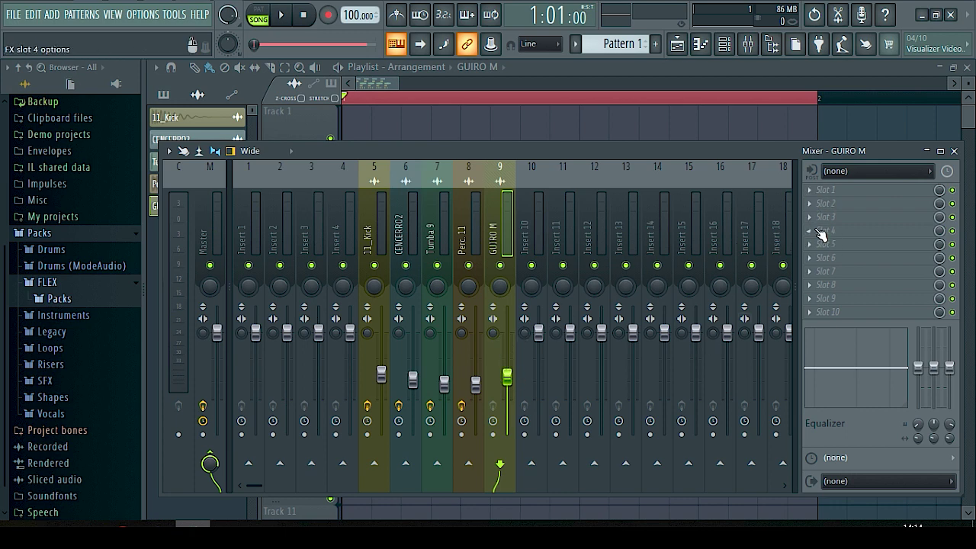
# Load Fruity Limiter in GUIRO M's first effect slot, switch it to compressor mode, set the threshold to -4.3 dB, and raise knee and ratio
pyautogui.click(818, 196)
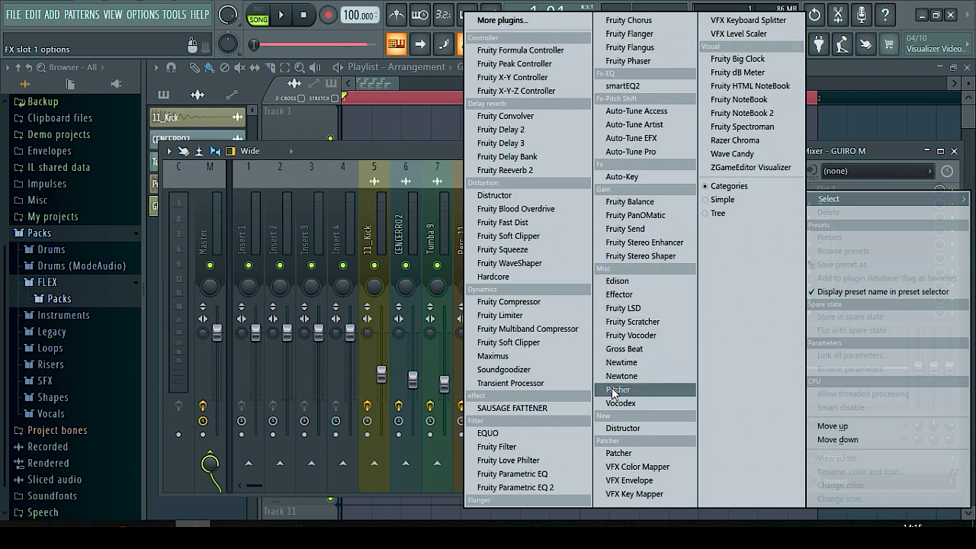
pyautogui.click(488, 315)
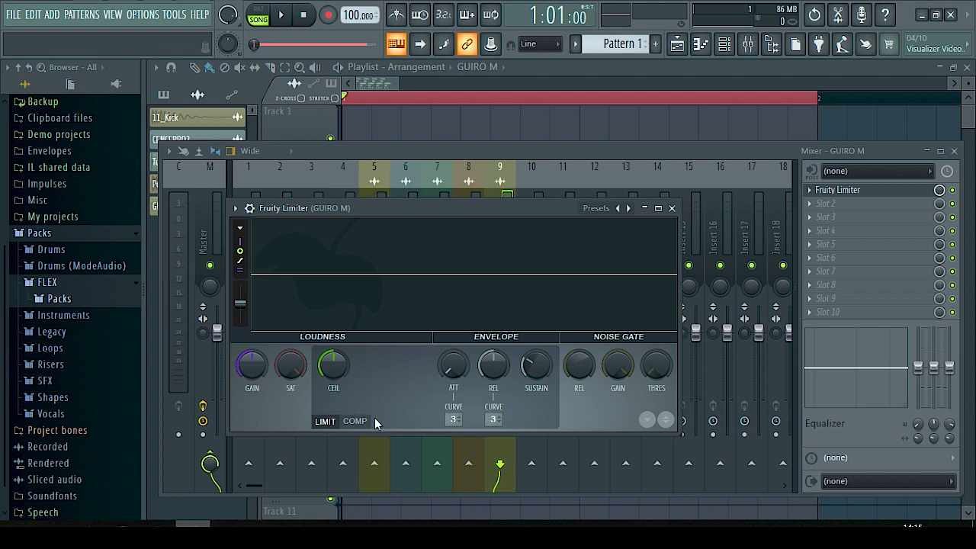
pyautogui.click(356, 421)
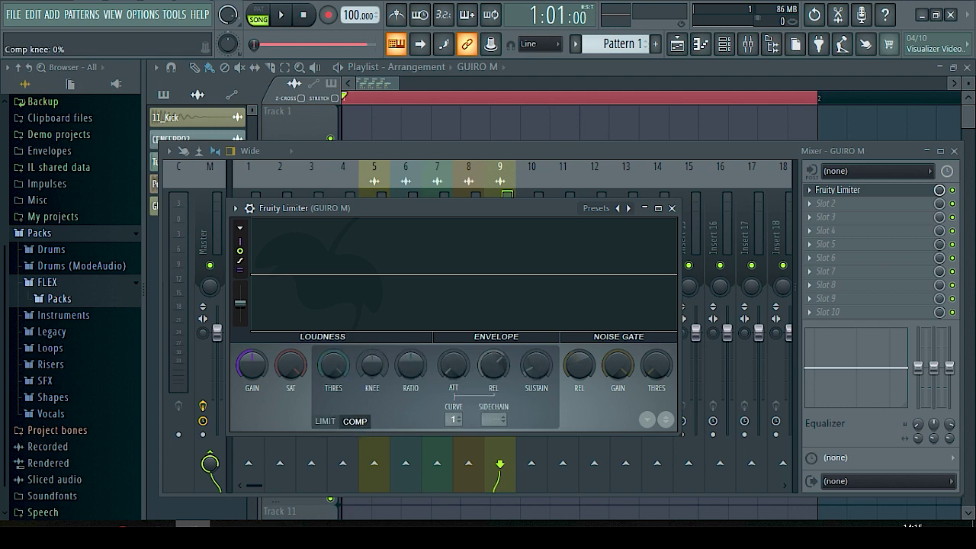
pyautogui.moveTo(334, 382)
pyautogui.mouseDown()
pyautogui.moveTo(333, 393)
pyautogui.moveTo(334, 381)
pyautogui.mouseUp()
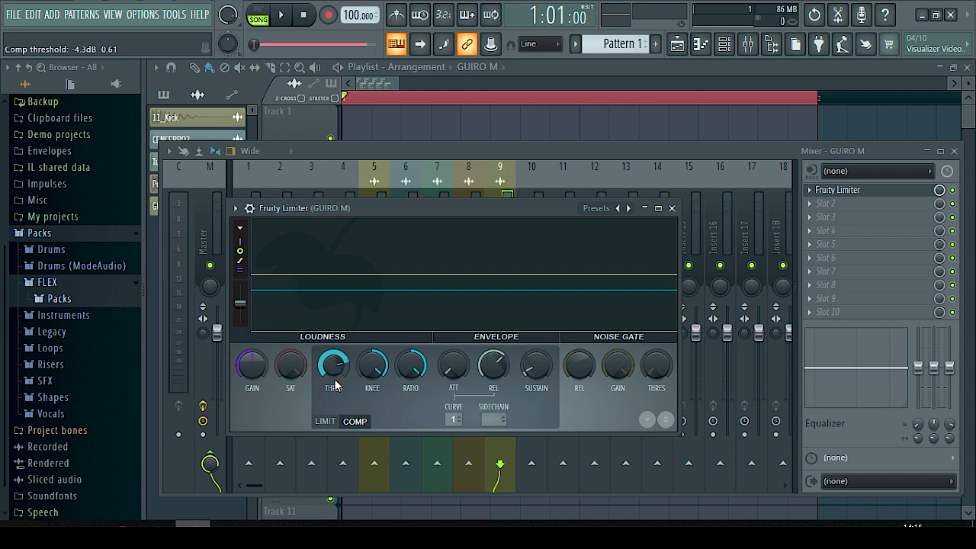
# Play the loop to check the compressed GUIRO M, stop playback, and close the limiter and the mixer
pyautogui.press('space')
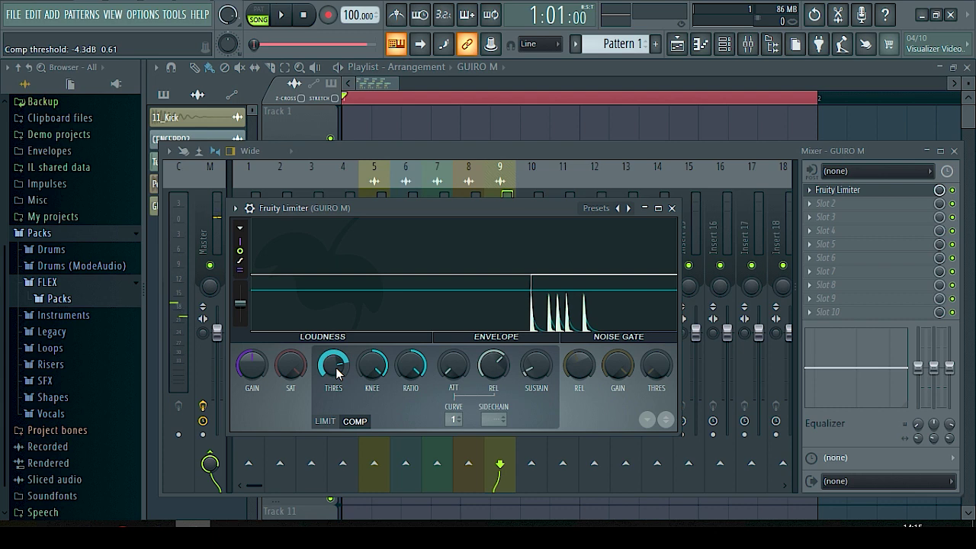
pyautogui.moveTo(336, 369); pyautogui.dragTo(337, 372)
pyautogui.press('space')
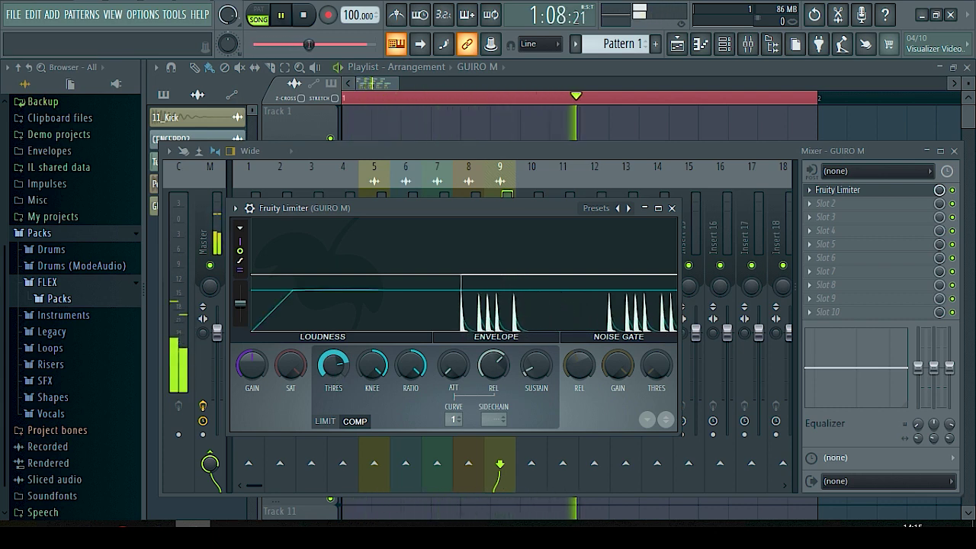
pyautogui.press('space')
pyautogui.click(672, 208)
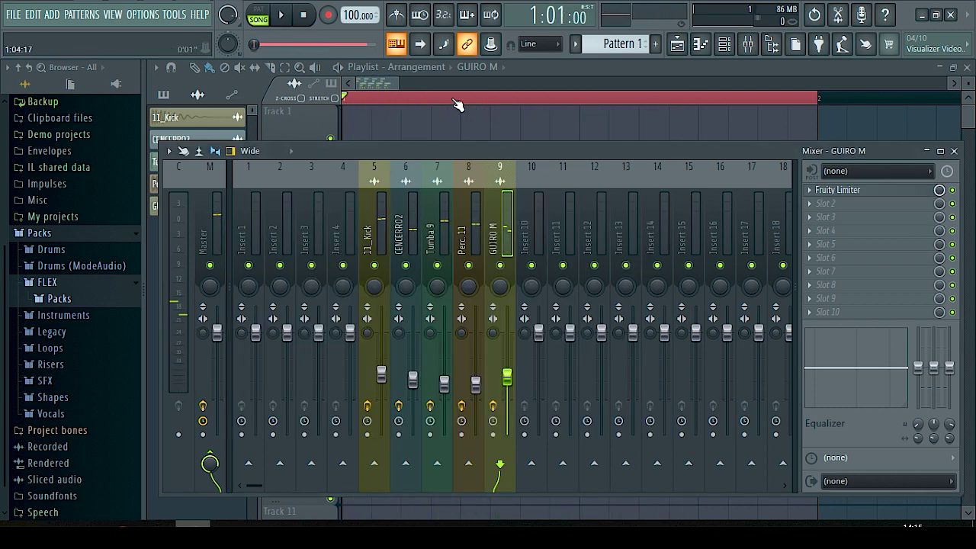
pyautogui.press('F9')
# Examine the spacing of the selected Tumba 9, Perc. 11 and GUIRO M clips on Tracks 6 to 8 against the kick, and deselect them
pyautogui.scroll(-2, 375, 98)
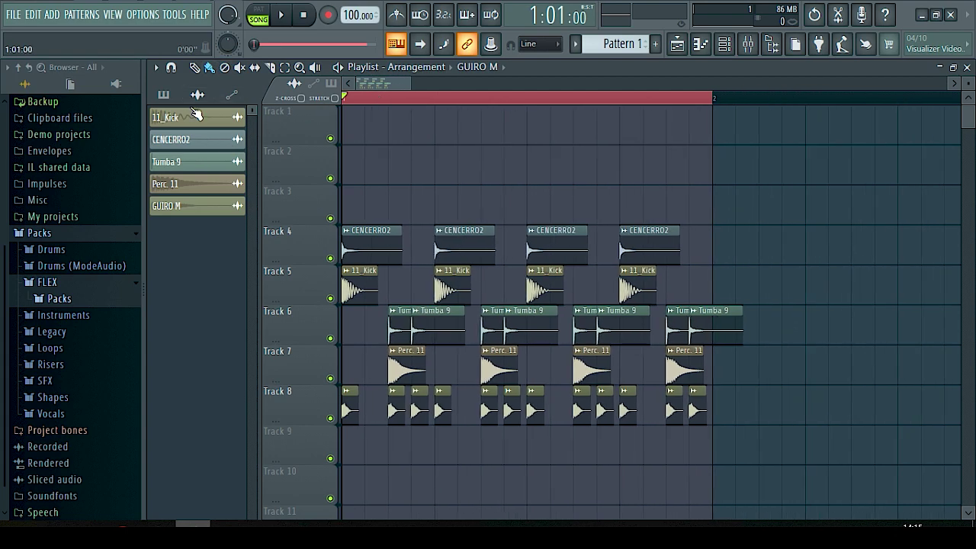
pyautogui.scroll(5, 366, 102)
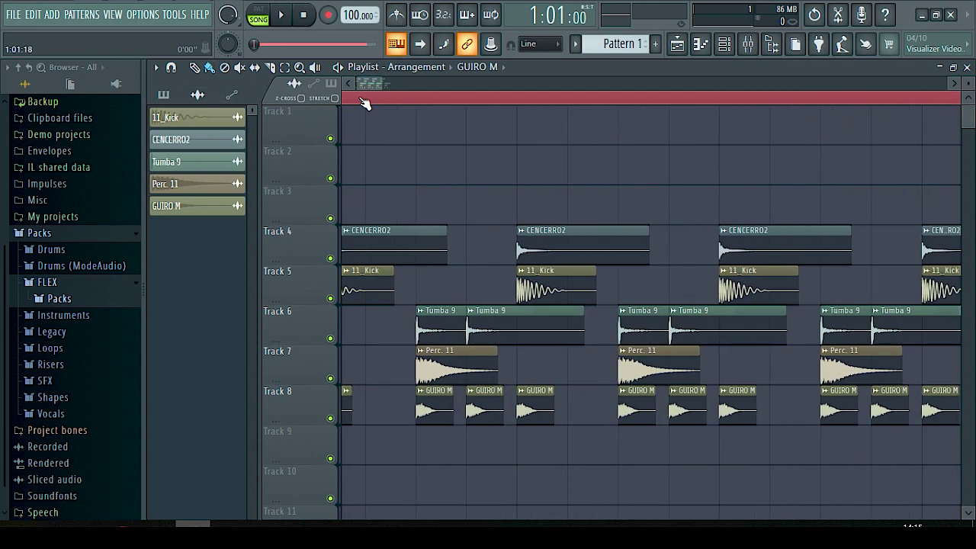
pyautogui.scroll(-3, 364, 103)
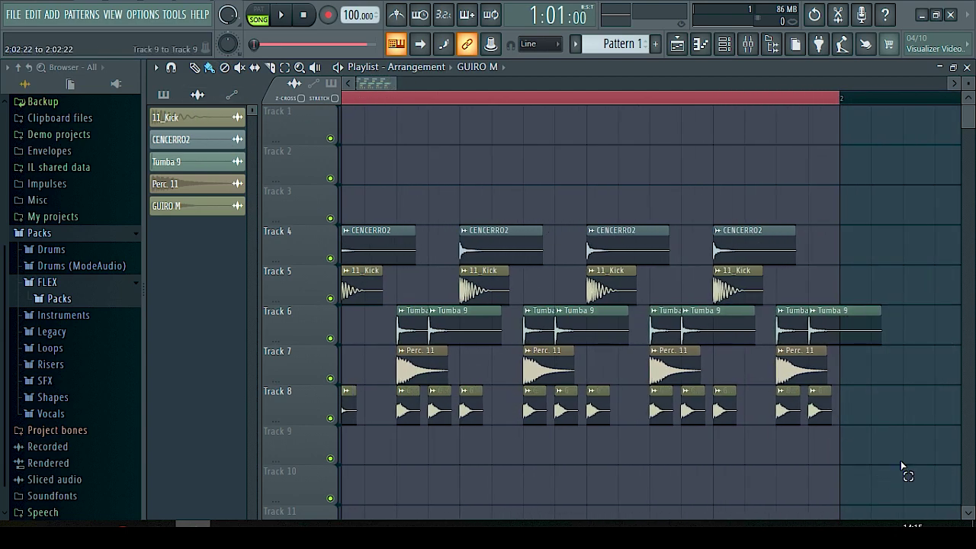
pyautogui.moveTo(905, 464); pyautogui.dragTo(393, 330)
pyautogui.scroll(3, 374, 101)
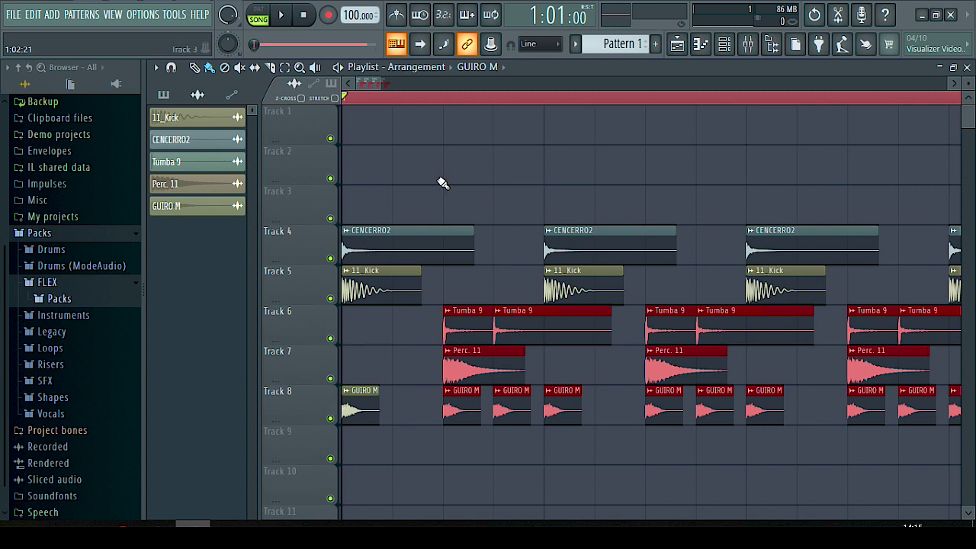
pyautogui.scroll(4, 373, 108)
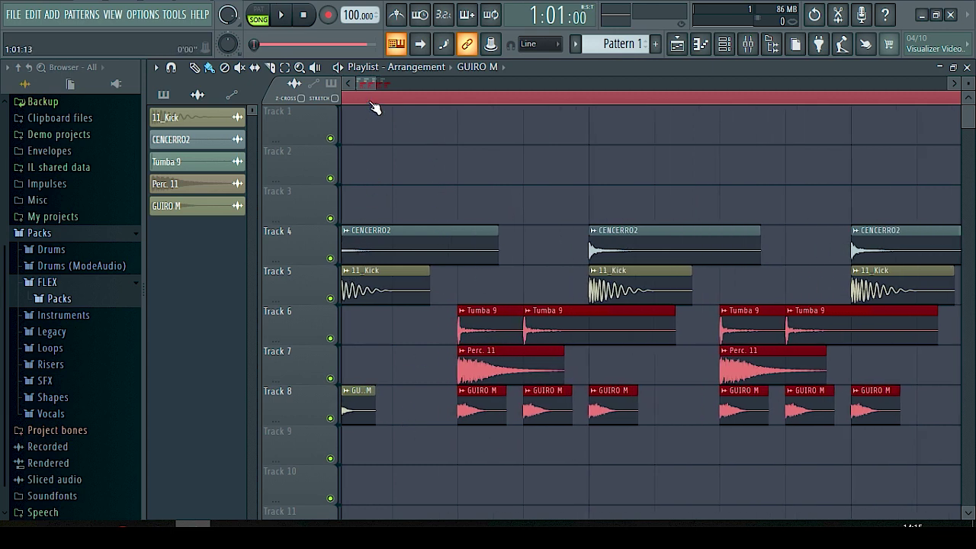
pyautogui.scroll(3, 484, 102)
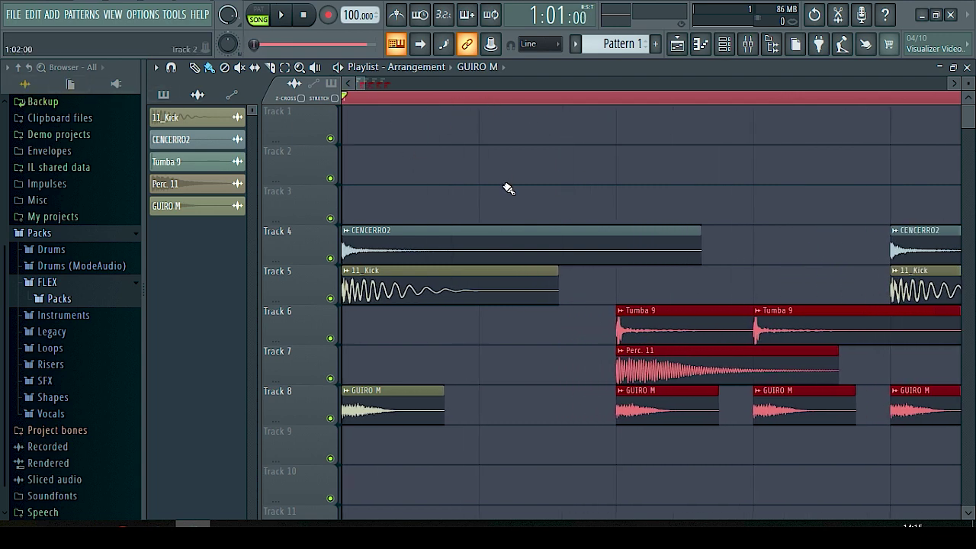
pyautogui.moveTo(621, 284); pyautogui.dragTo(725, 299)
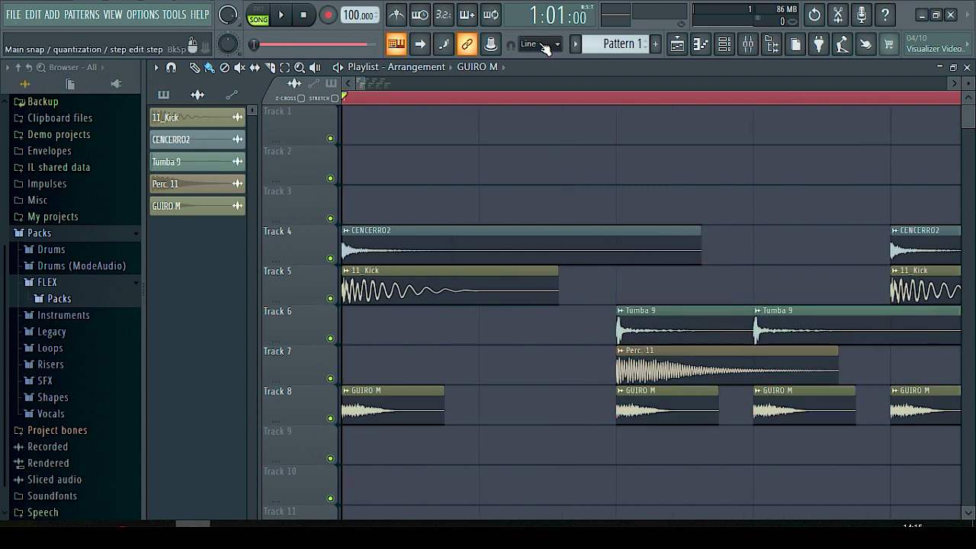
# Set the main snap to 1/6 step and bring the empty tracks below the GUIRO M clips into view
pyautogui.click(546, 43)
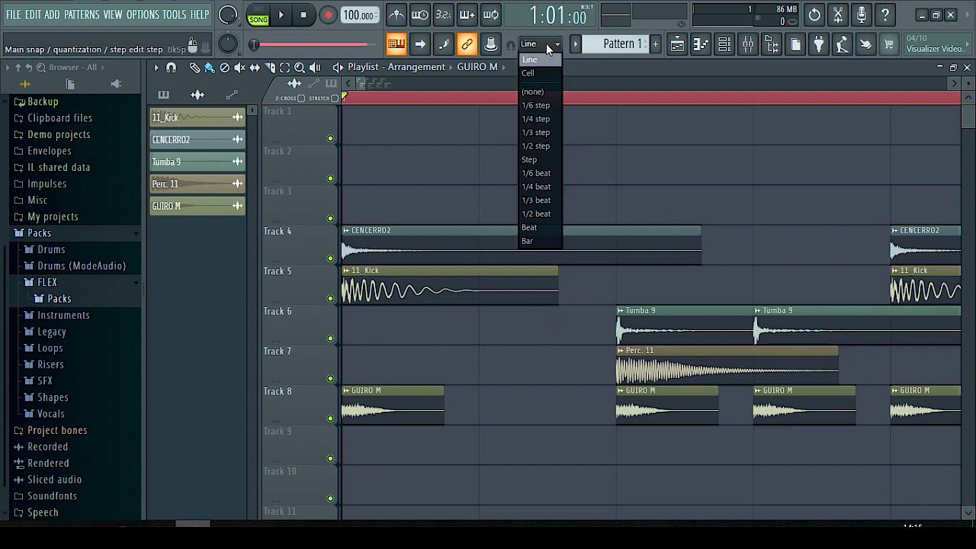
pyautogui.click(546, 44)
pyautogui.click(557, 45)
pyautogui.click(547, 110)
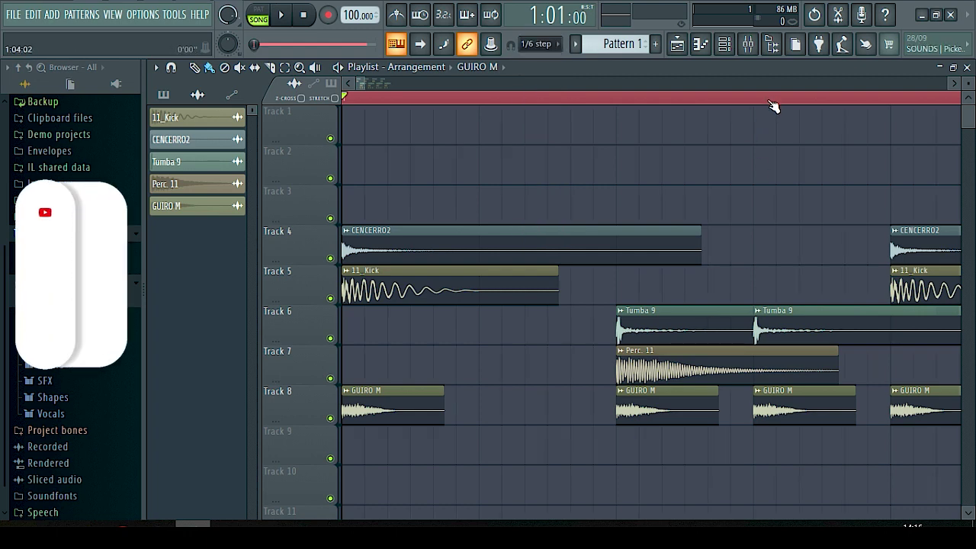
pyautogui.scroll(-2, 772, 106)
pyautogui.scroll(-4, 773, 107)
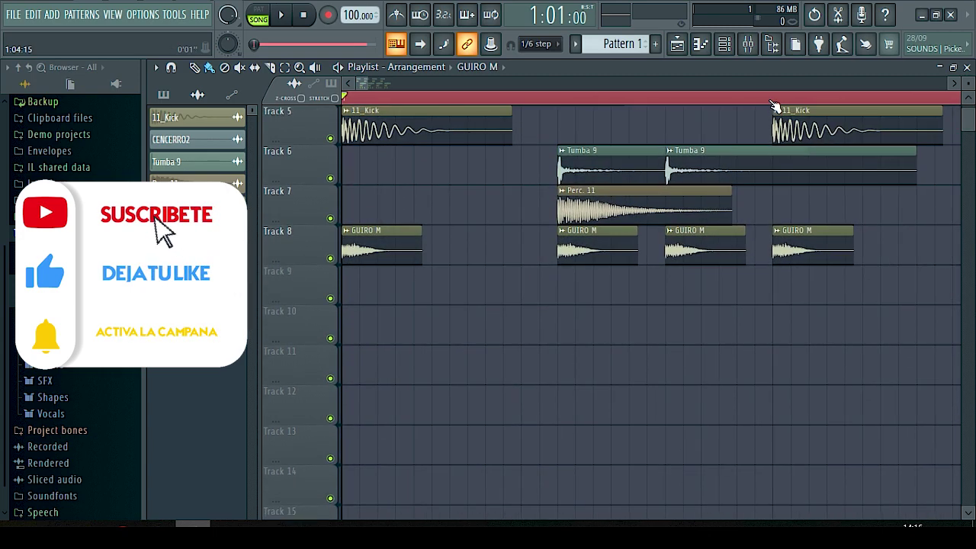
# Delete every clip from the second beat onward on Tracks 4 to 8, keeping only the first beat's pattern
pyautogui.scroll(-4, 775, 106)
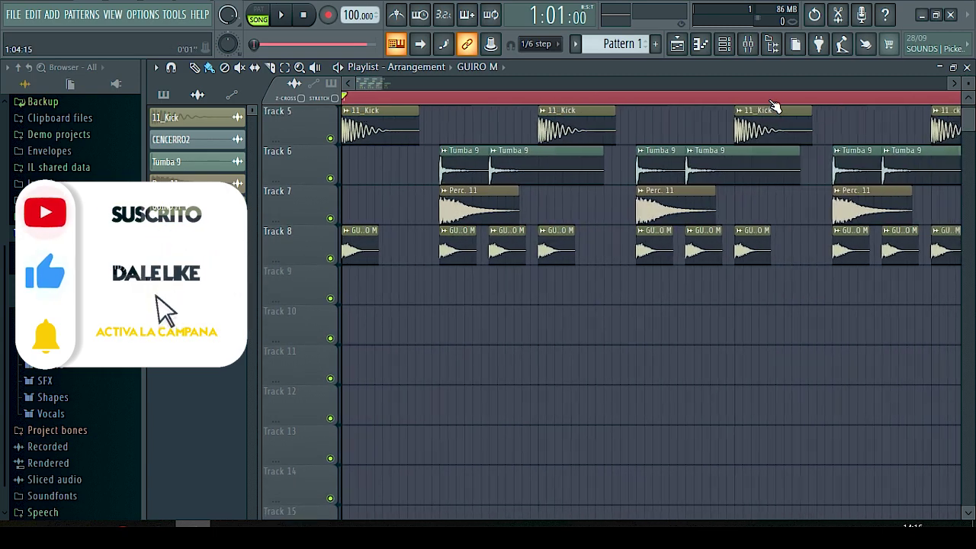
pyautogui.scroll(4, 773, 205)
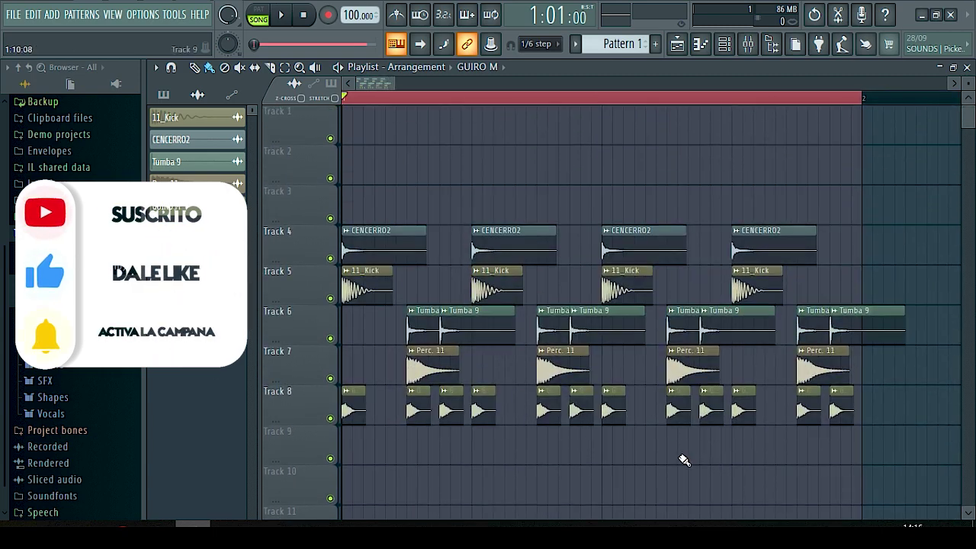
pyautogui.moveTo(937, 505); pyautogui.dragTo(536, 220)
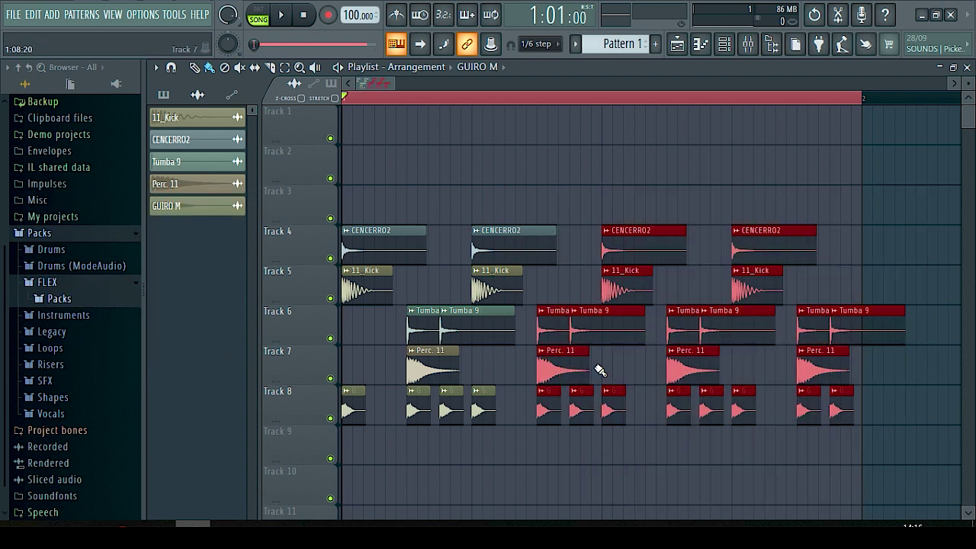
pyautogui.rightClick(586, 377)
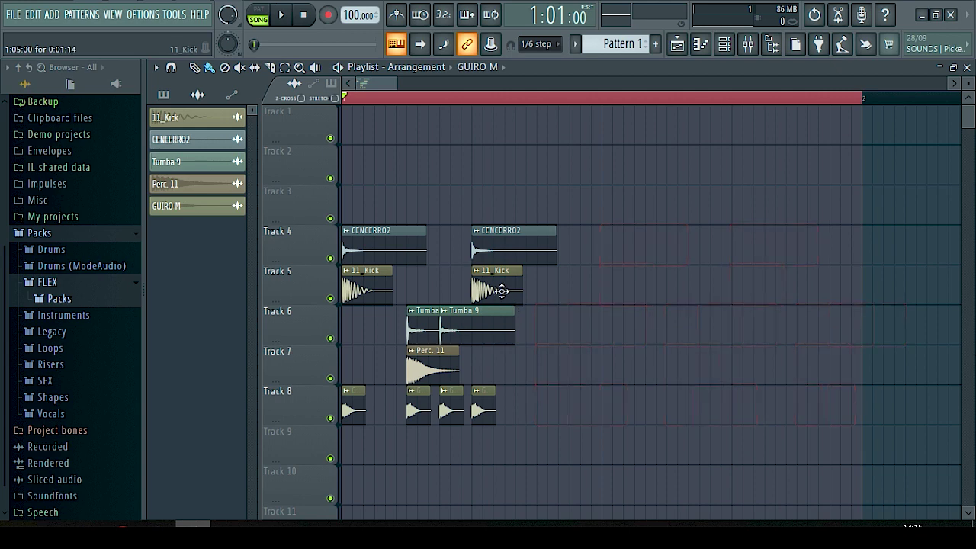
pyautogui.rightClick(502, 290)
pyautogui.rightClick(499, 251)
pyautogui.rightClick(481, 408)
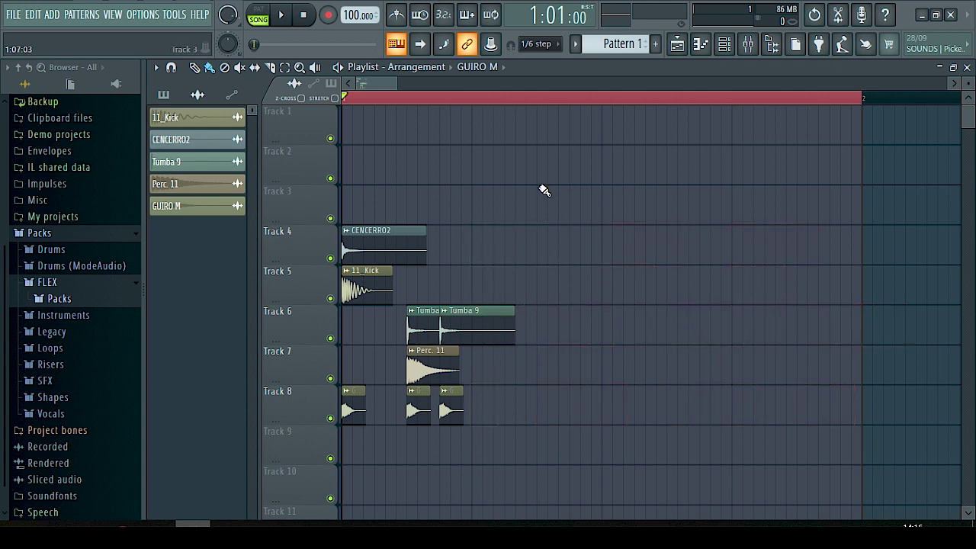
# Shorten the loop selection to the first beat and enlarge that beat's pattern in the playlist
pyautogui.moveTo(876, 102); pyautogui.dragTo(471, 116)
pyautogui.click(448, 220)
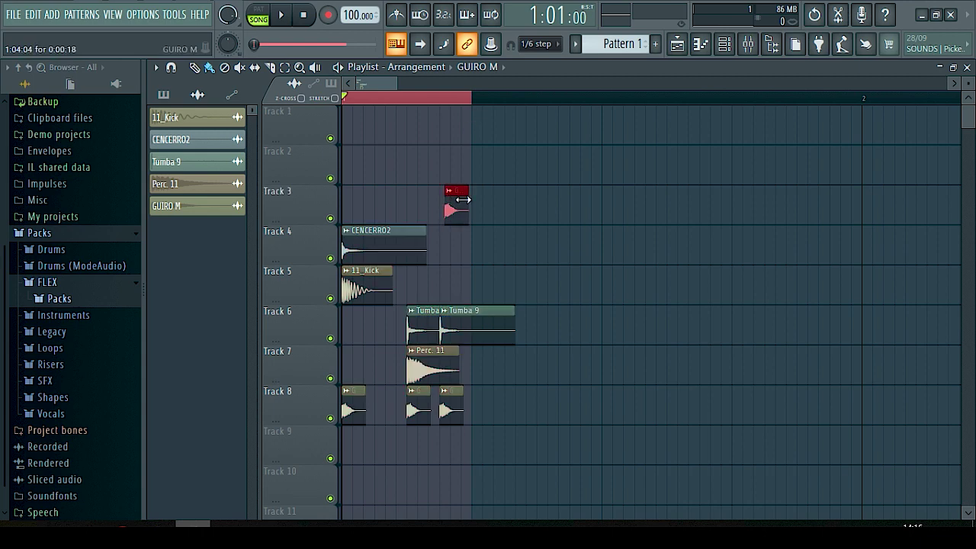
pyautogui.scroll(5, 397, 111)
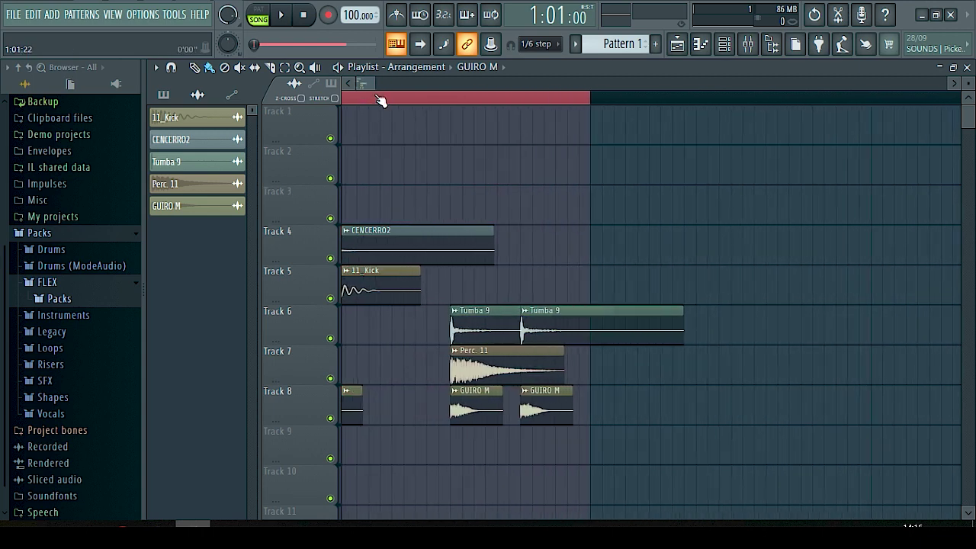
pyautogui.scroll(2, 404, 103)
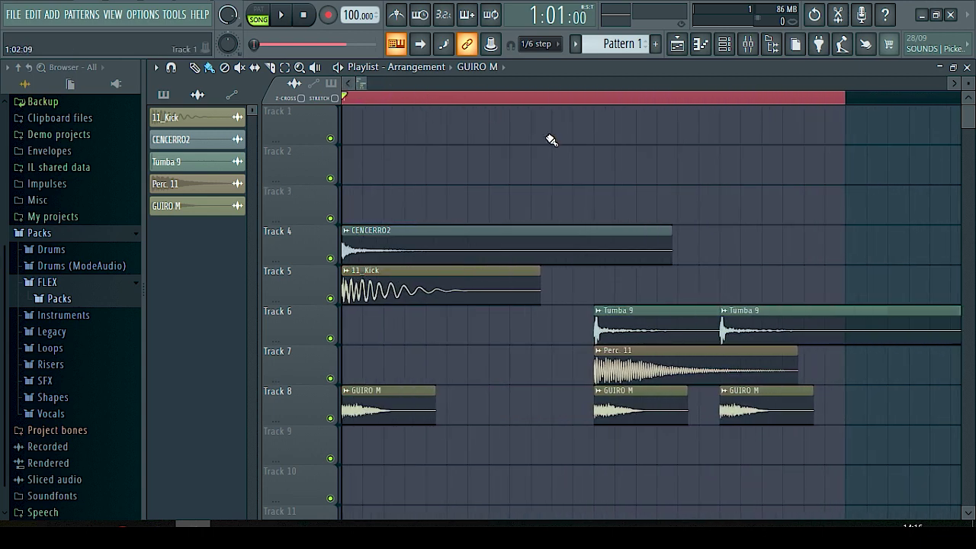
pyautogui.scroll(1, 593, 100)
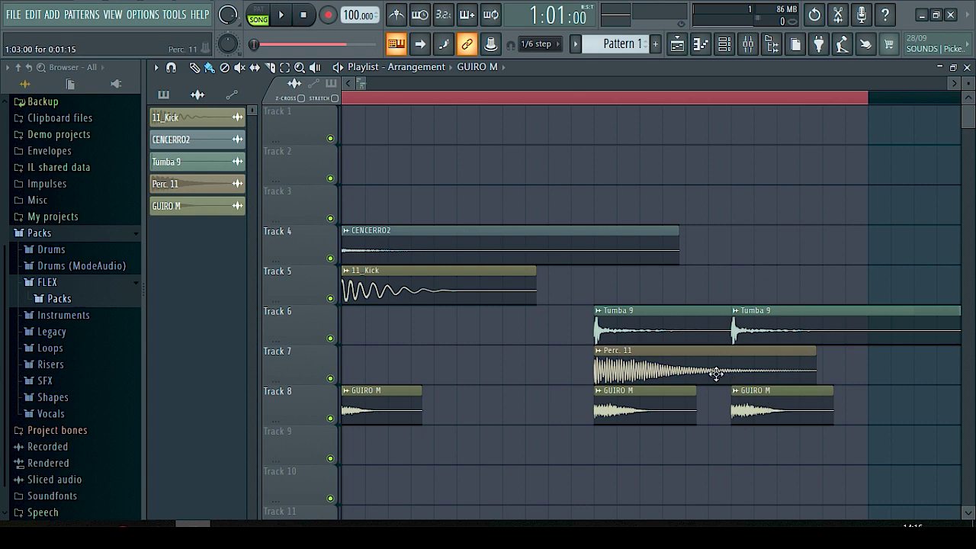
# Swap the tracks of the two sounds, moving the Tumba 9 clips to Track 7 and Perc. 11 to Track 6
pyautogui.moveTo(694, 369); pyautogui.dragTo(692, 276)
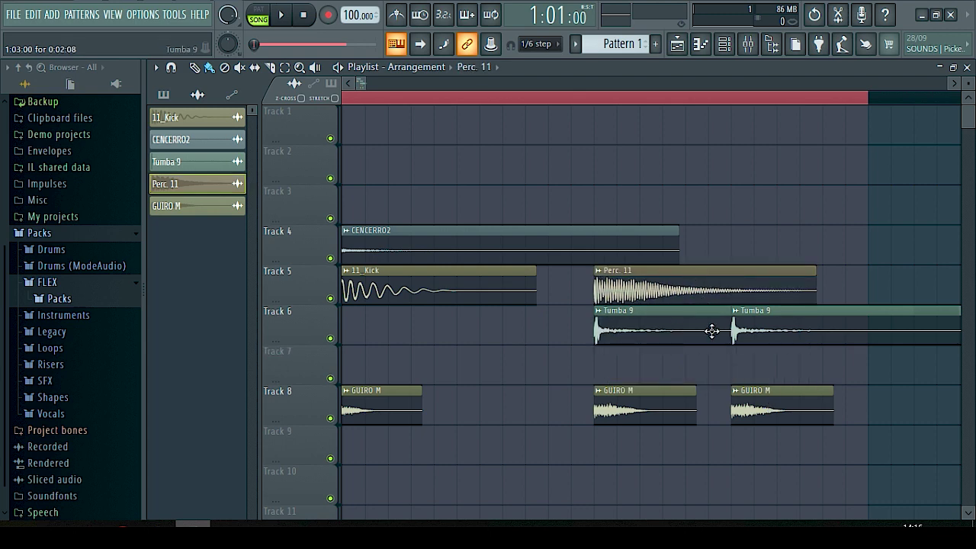
pyautogui.moveTo(900, 457); pyautogui.dragTo(336, 334)
pyautogui.click(428, 399)
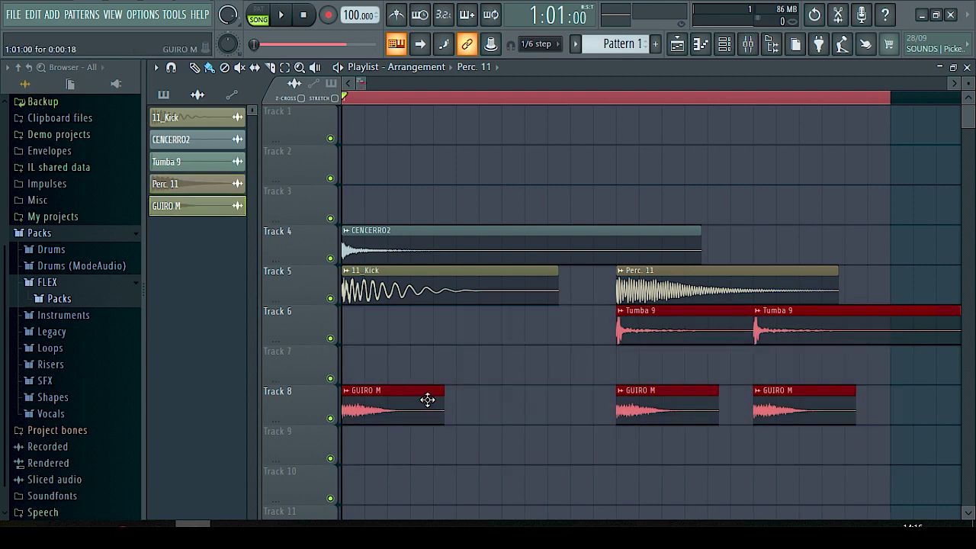
pyautogui.moveTo(860, 343); pyautogui.dragTo(674, 363)
pyautogui.moveTo(656, 289); pyautogui.dragTo(655, 327)
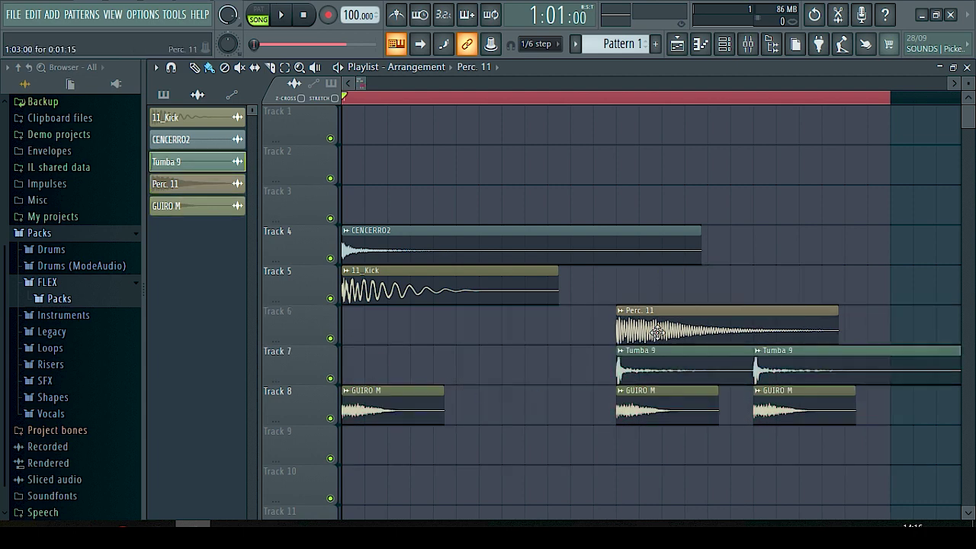
pyautogui.click(780, 285)
pyautogui.rightClick(779, 285)
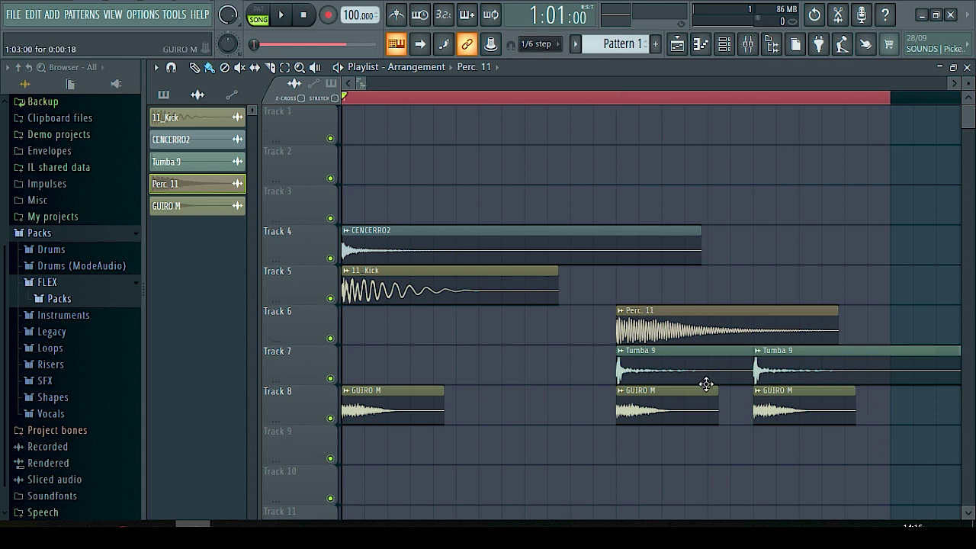
# Shift the second Tumba 9 clip and the last GUIRO M clip 1/6 step earlier
pyautogui.moveTo(845, 462); pyautogui.dragTo(813, 343)
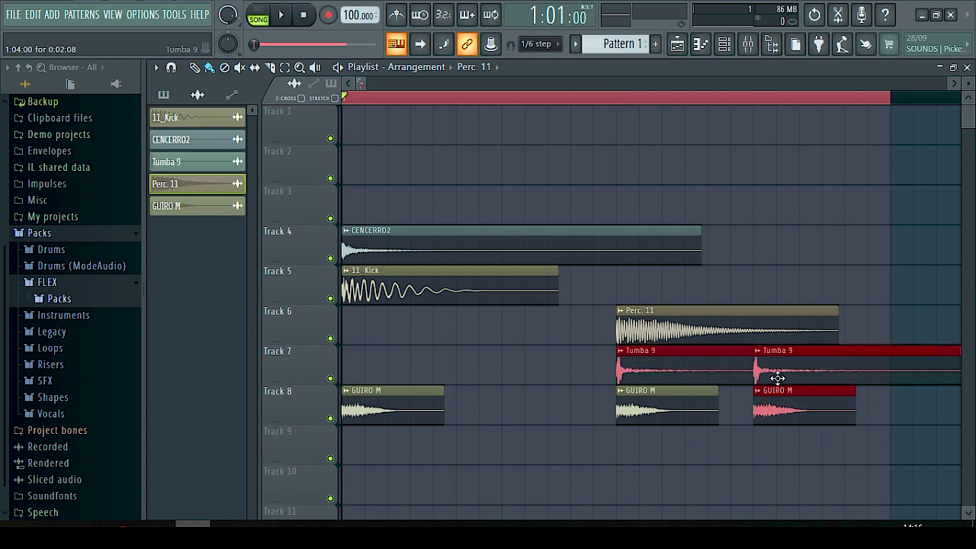
pyautogui.scroll(-1, 590, 84)
pyautogui.click(780, 437)
pyautogui.rightClick(793, 453)
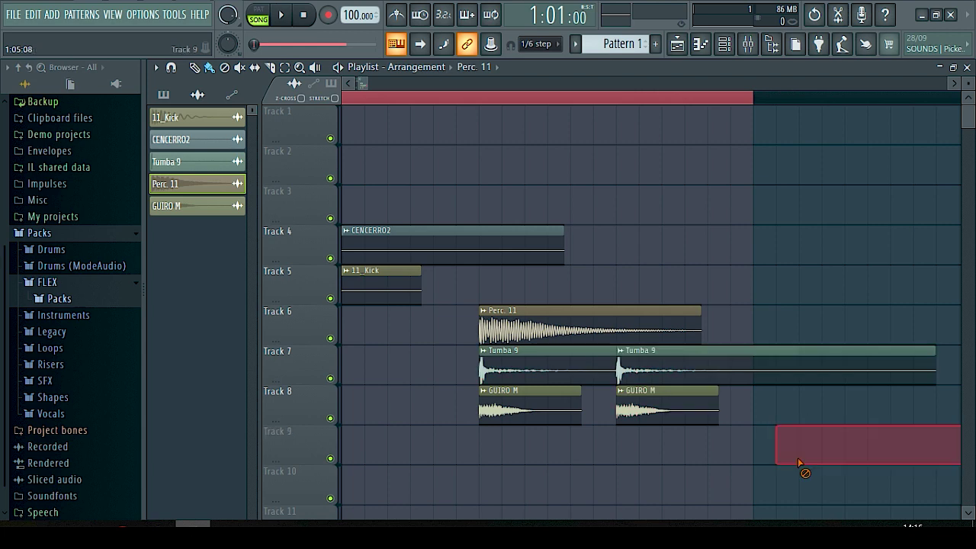
pyautogui.moveTo(684, 365); pyautogui.dragTo(660, 366)
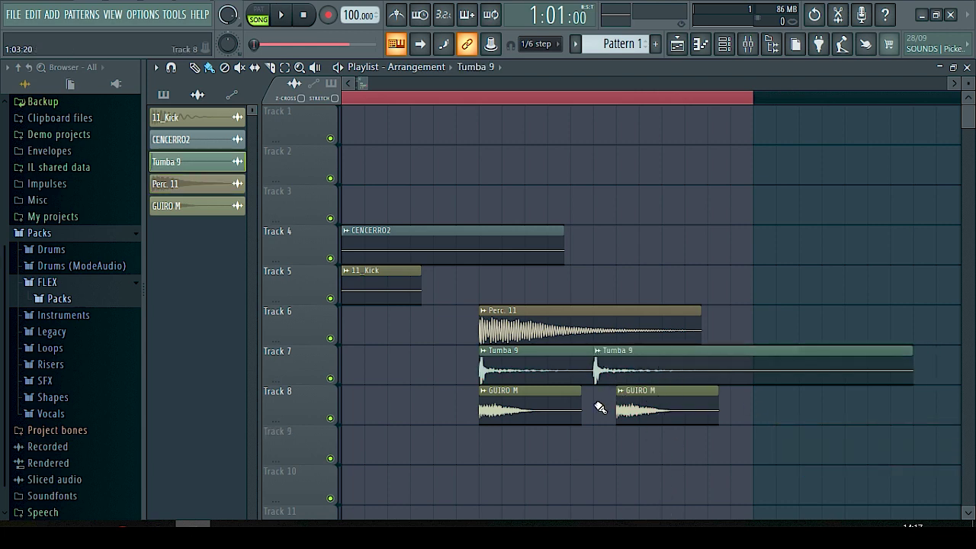
pyautogui.moveTo(654, 411); pyautogui.dragTo(631, 412)
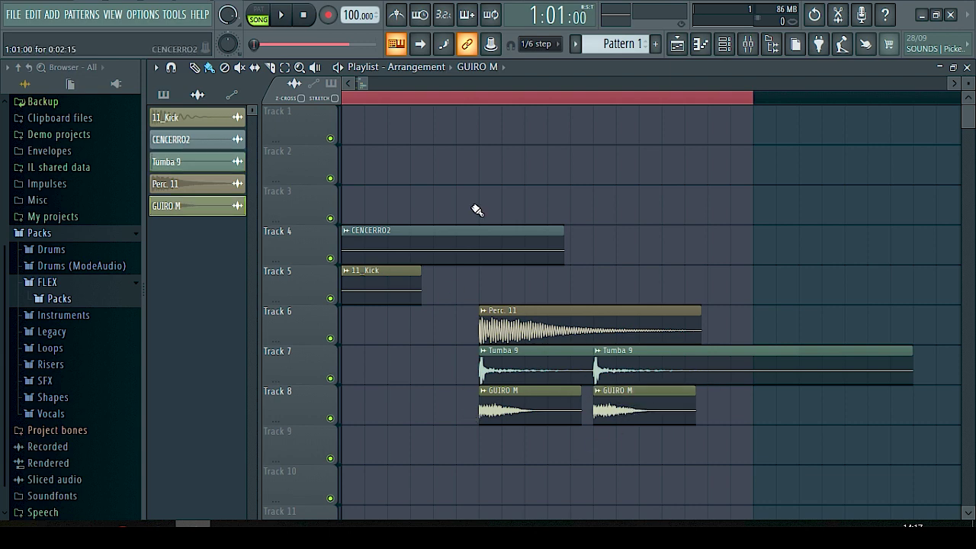
# Move Perc. 11, the first Tumba 9 and the middle GUIRO M clip two 1/6-step divisions earlier, to 1:02:16
pyautogui.hscroll(-2, 515, 80)
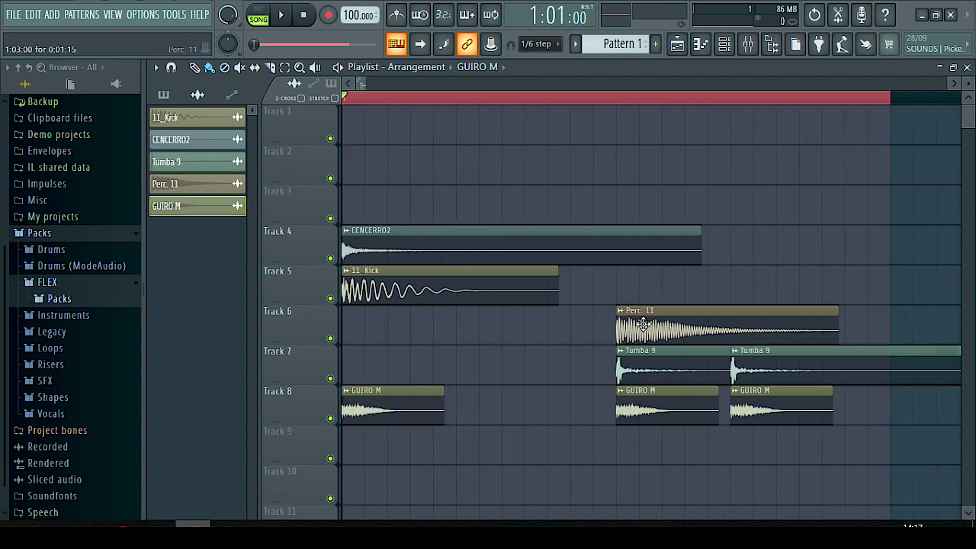
pyautogui.moveTo(643, 325); pyautogui.dragTo(597, 325)
pyautogui.moveTo(672, 370); pyautogui.dragTo(626, 370)
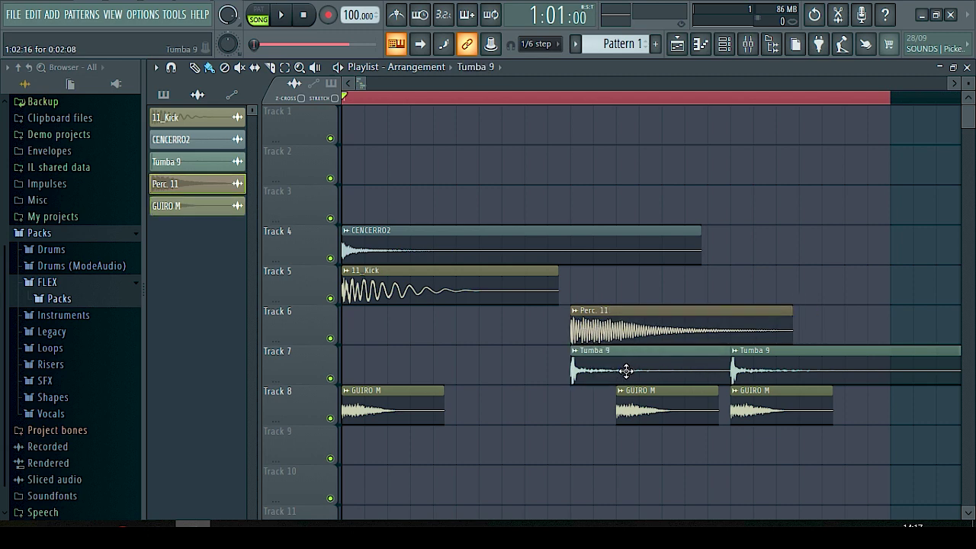
pyautogui.moveTo(648, 404); pyautogui.dragTo(601, 405)
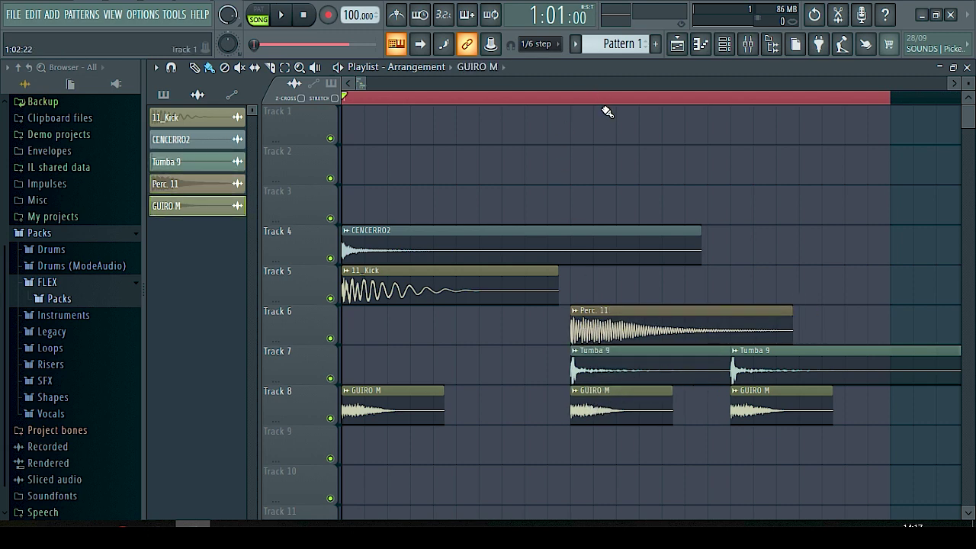
# Select the whole one-beat pattern on Tracks 4 to 8 and copy it to the second beat at 1:05:00
pyautogui.scroll(-7, 603, 108)
pyautogui.scroll(3, 630, 329)
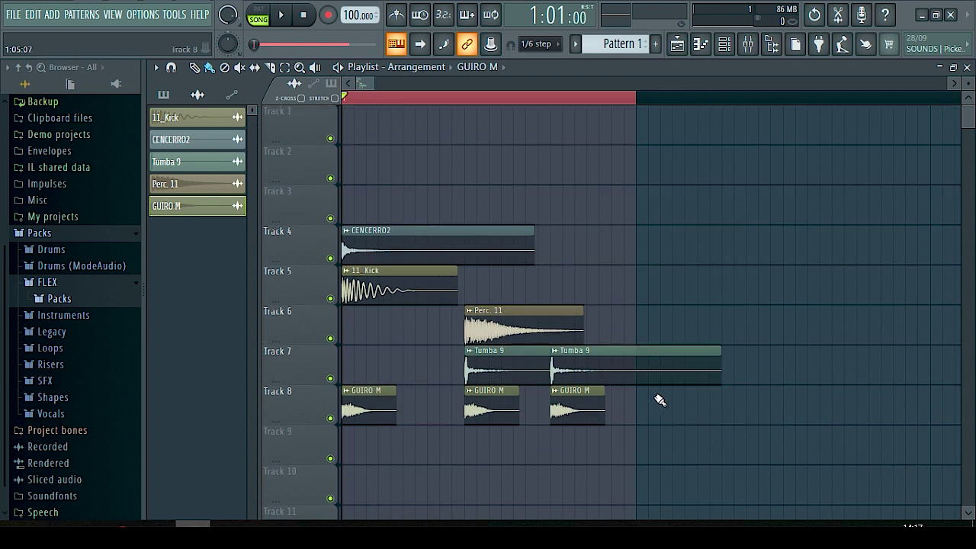
pyautogui.moveTo(728, 485); pyautogui.dragTo(342, 225)
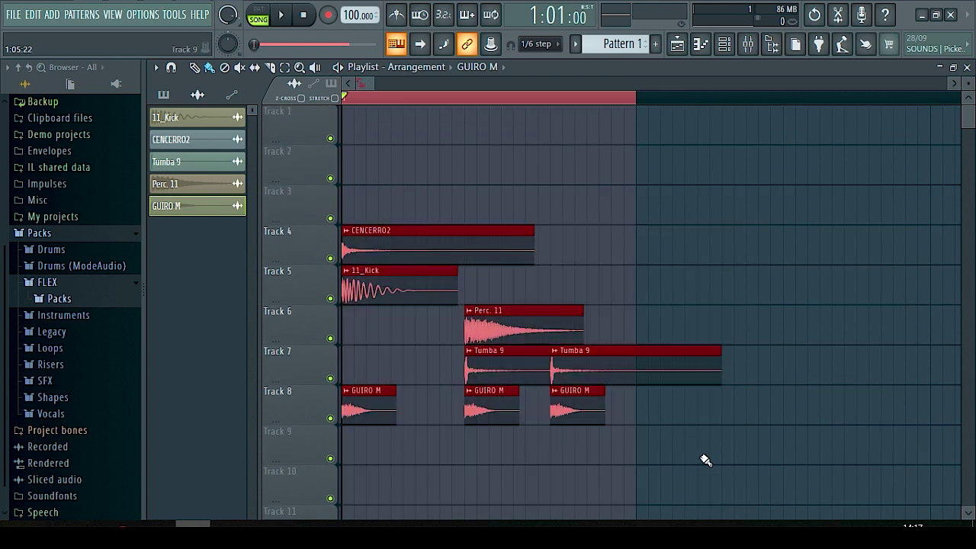
pyautogui.moveTo(740, 473); pyautogui.dragTo(690, 437)
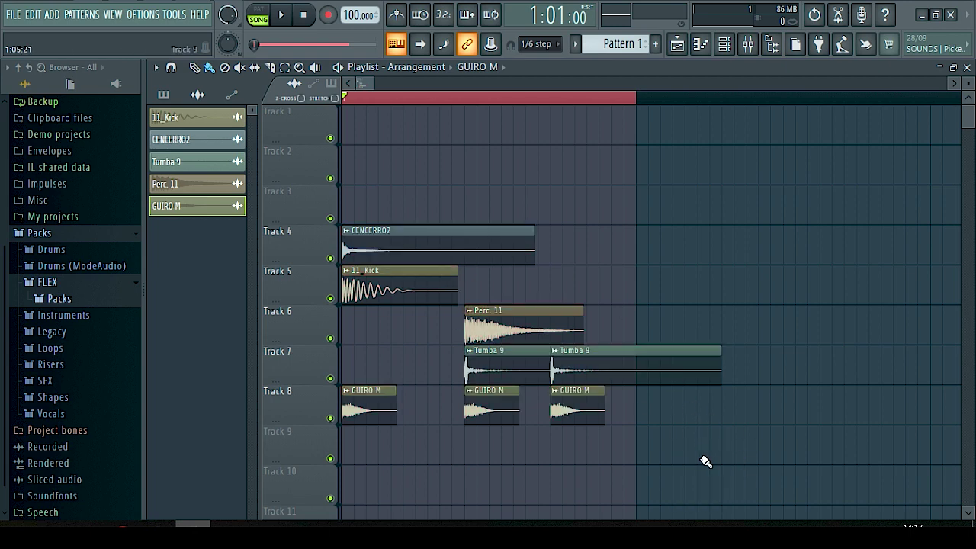
pyautogui.moveTo(738, 471); pyautogui.dragTo(216, 161)
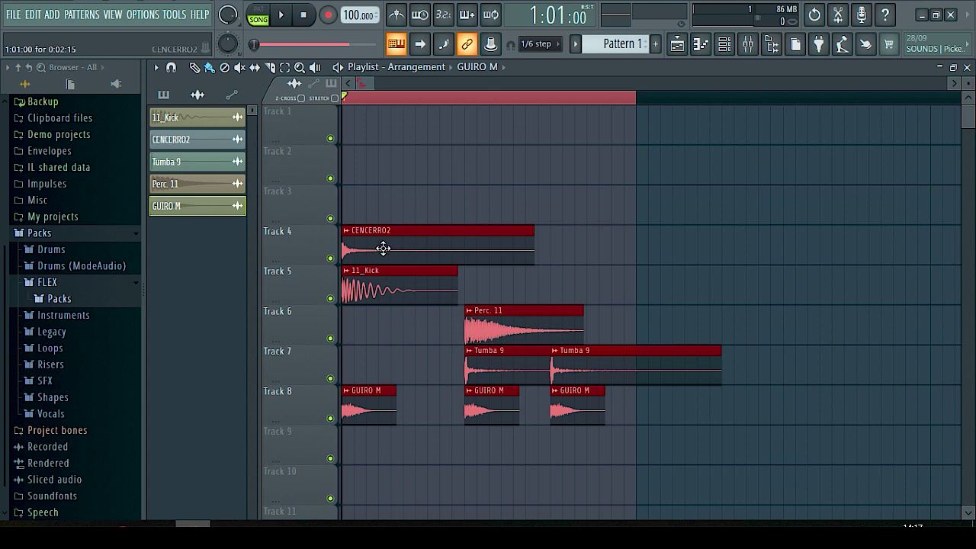
pyautogui.moveTo(383, 250); pyautogui.dragTo(677, 251)
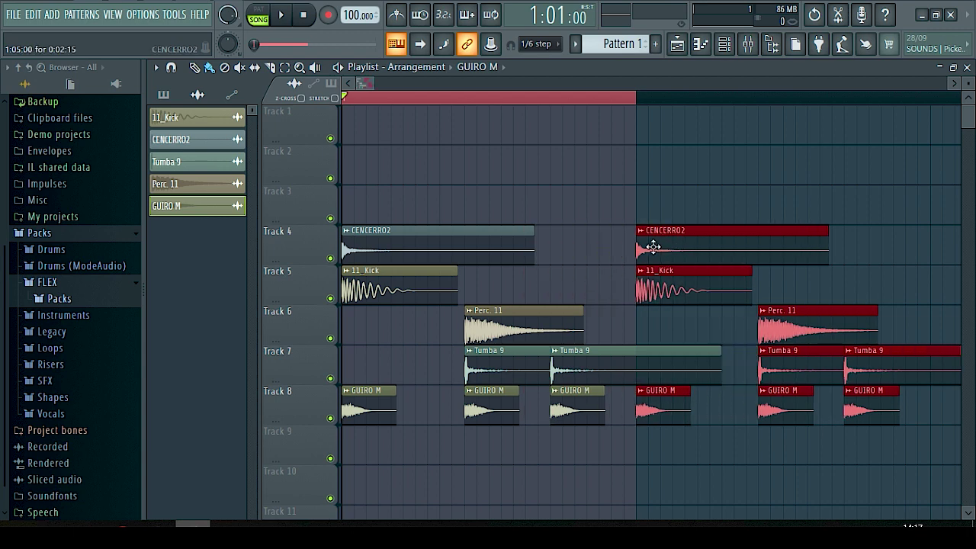
# Select the two-beat pattern on Tracks 4 to 8 and duplicate it onto the third and fourth beats
pyautogui.scroll(-2, 516, 103)
pyautogui.scroll(-3, 517, 103)
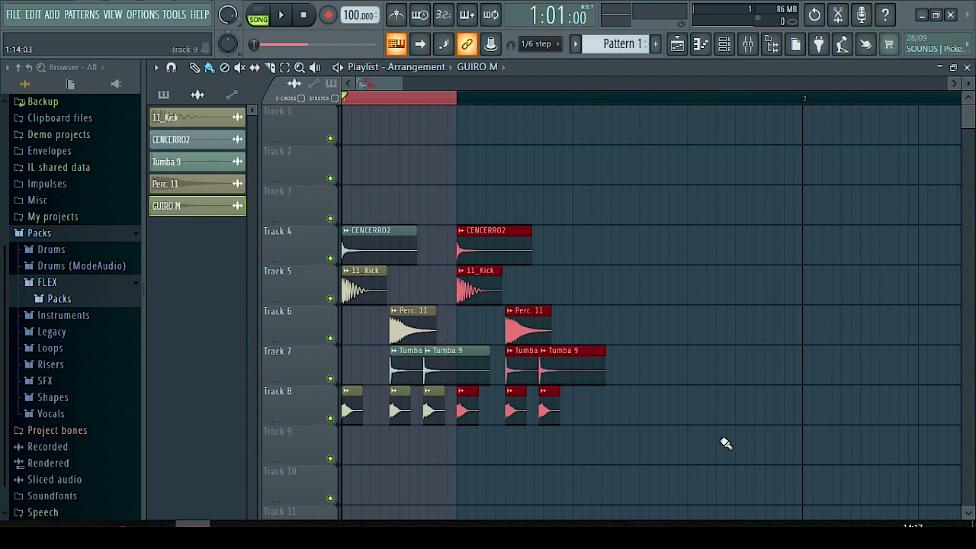
pyautogui.moveTo(715, 458); pyautogui.dragTo(225, 169)
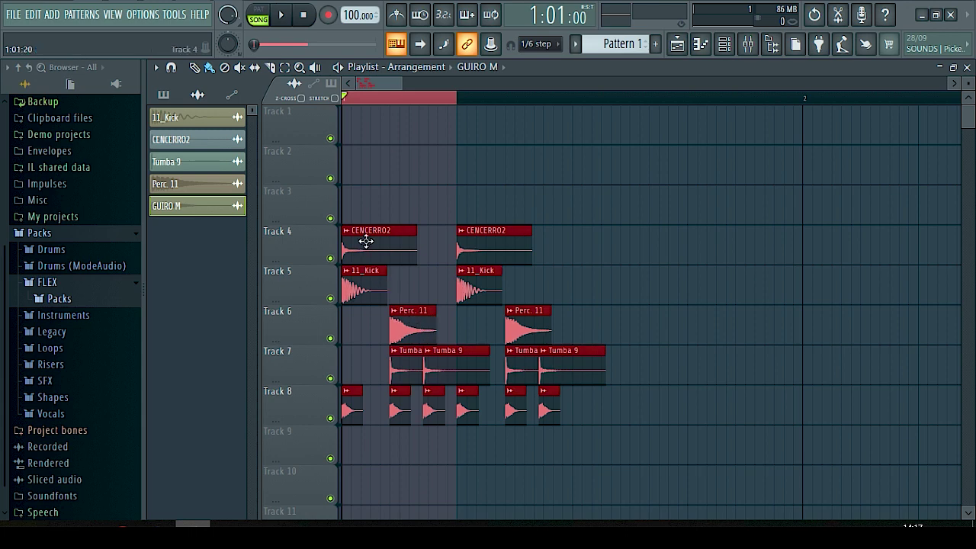
pyautogui.moveTo(367, 241); pyautogui.dragTo(598, 254)
# Set the main snap to Line, extend the loop selection over the whole first bar, and deselect the clips
pyautogui.scroll(2, 425, 103)
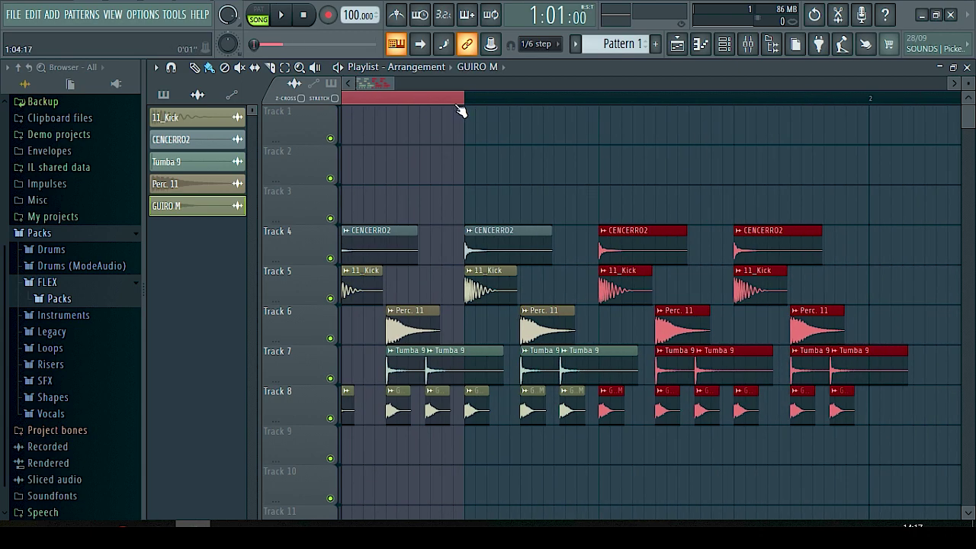
pyautogui.scroll(3, 460, 107)
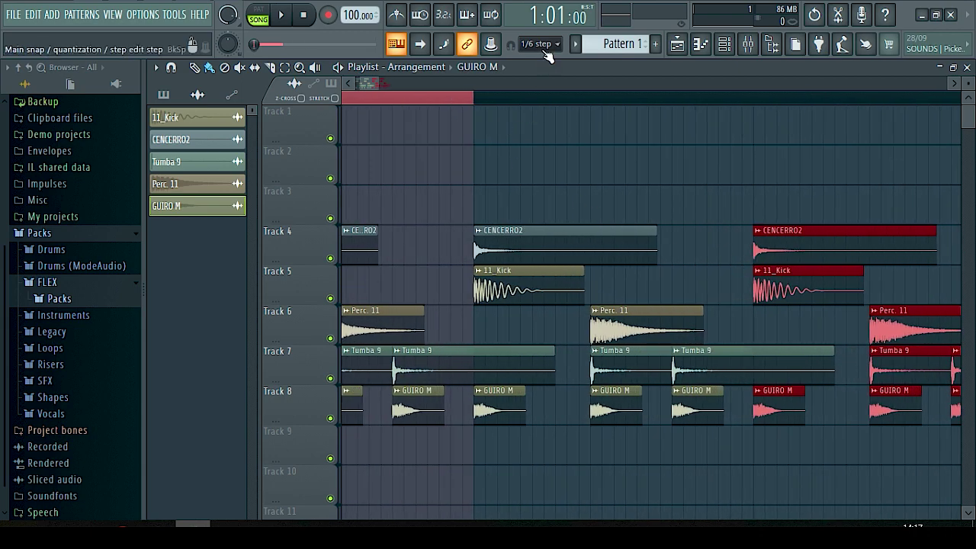
pyautogui.click(542, 48)
pyautogui.click(537, 63)
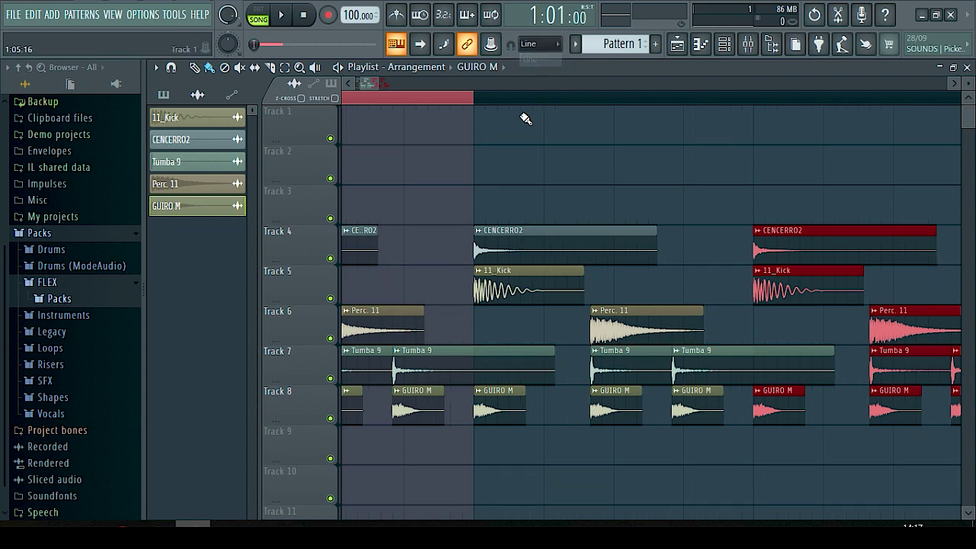
pyautogui.scroll(-5, 530, 101)
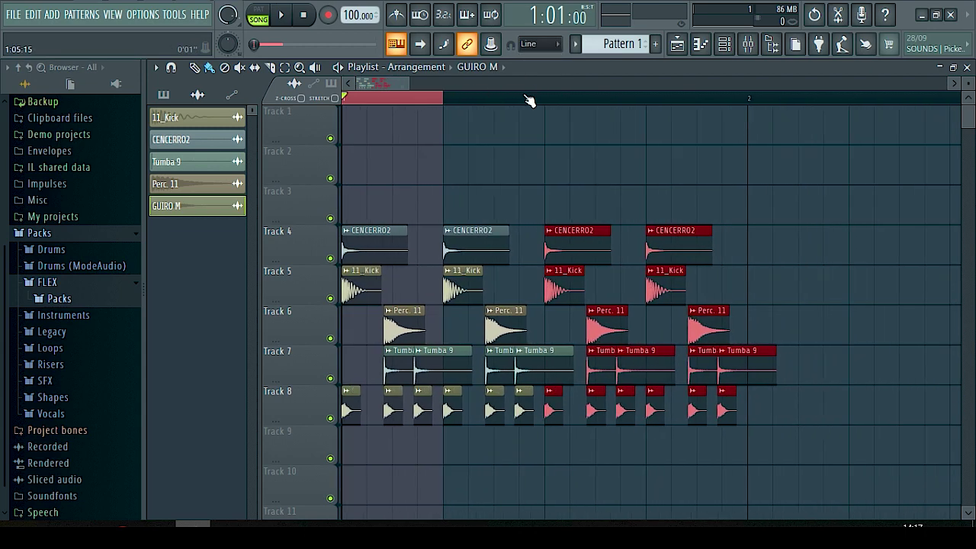
pyautogui.moveTo(530, 99); pyautogui.dragTo(717, 111)
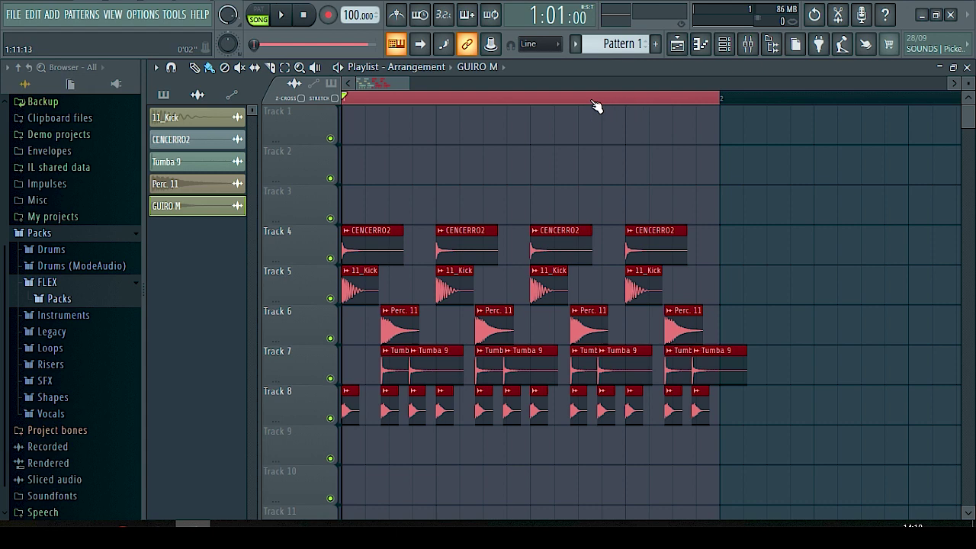
pyautogui.click(570, 198)
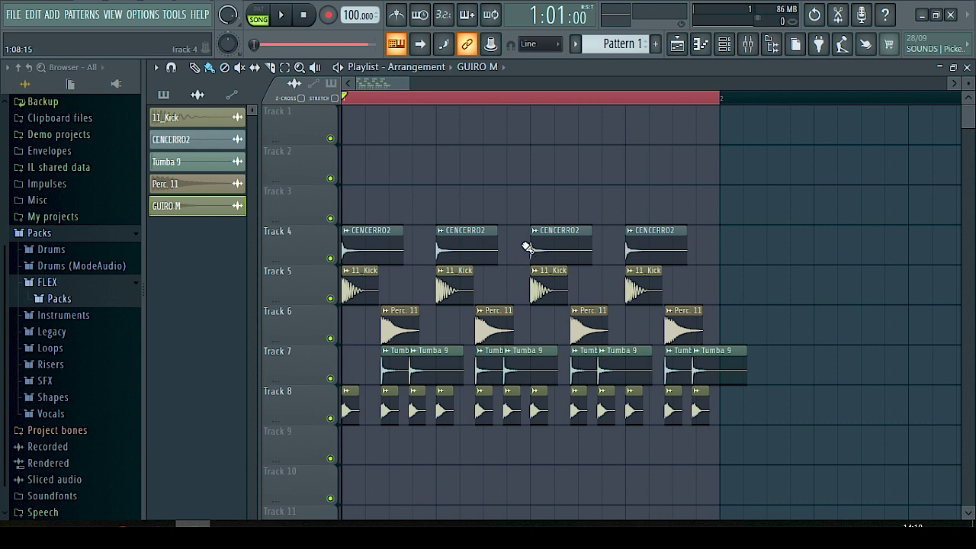
# Play the one-bar loop to check the rearranged percussion, stop playback, and bring the following bars into view
pyautogui.press('space')
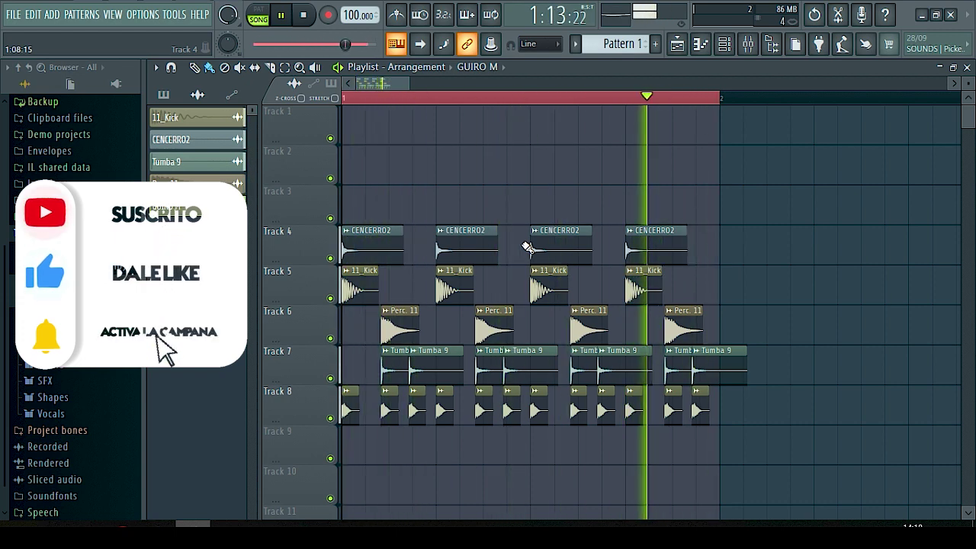
pyautogui.press('space')
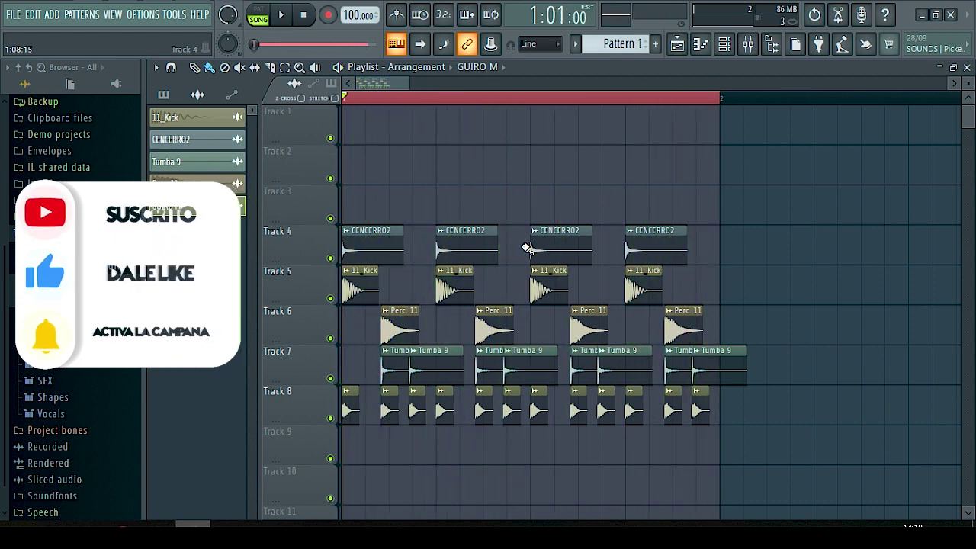
pyautogui.scroll(-3, 451, 105)
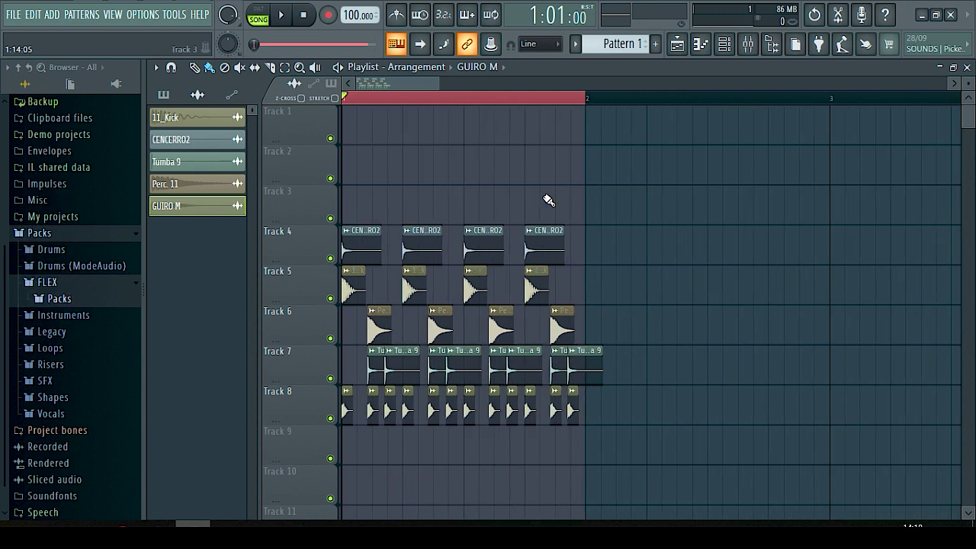
pyautogui.scroll(-2, 470, 101)
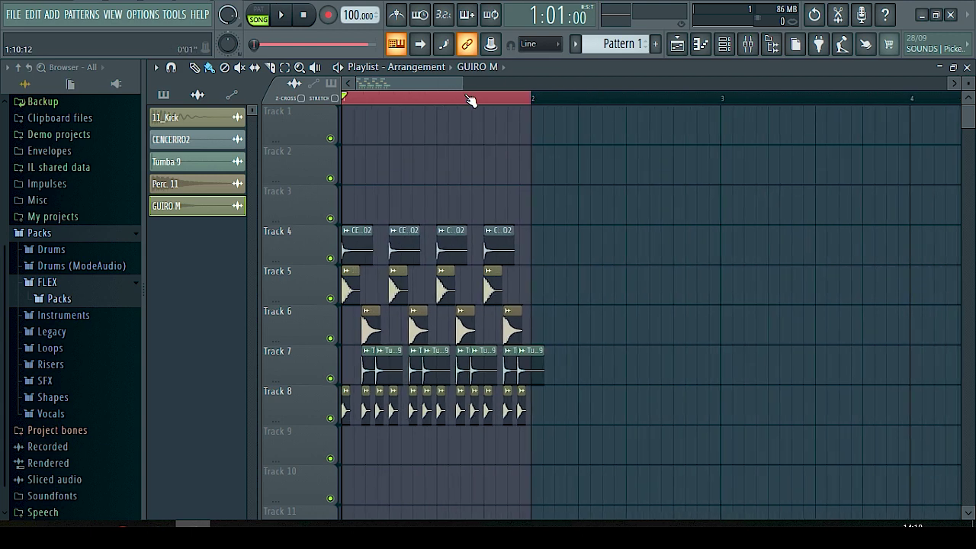